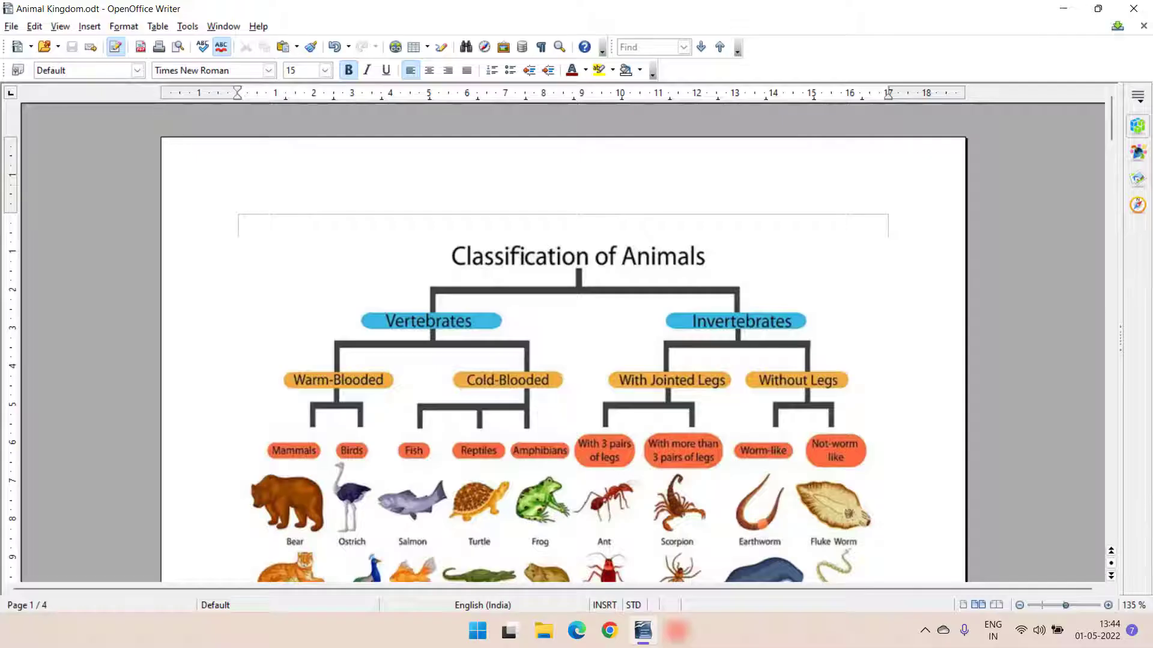
Check which paragraph style is applied to each of the Vertbrates, Warm-Blooded, Mammals and Bear headings
{"action": "scroll", "coordinate": [563, 323], "scroll_direction": "down", "scroll_amount": 5}
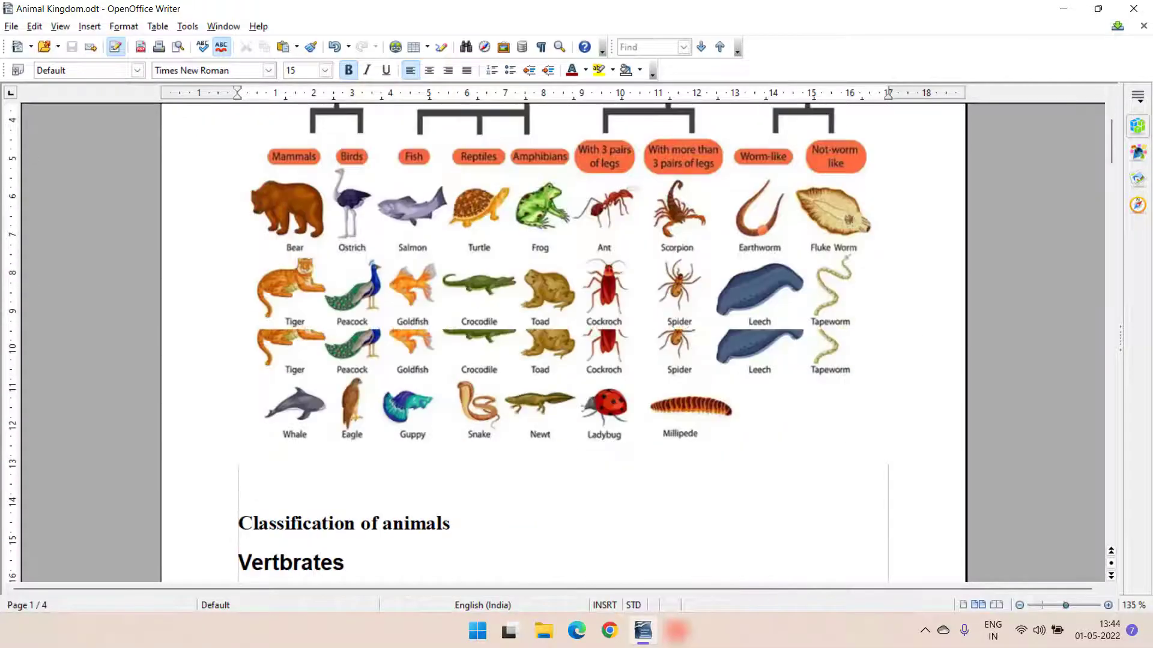
{"action": "left_click", "coordinate": [333, 358]}
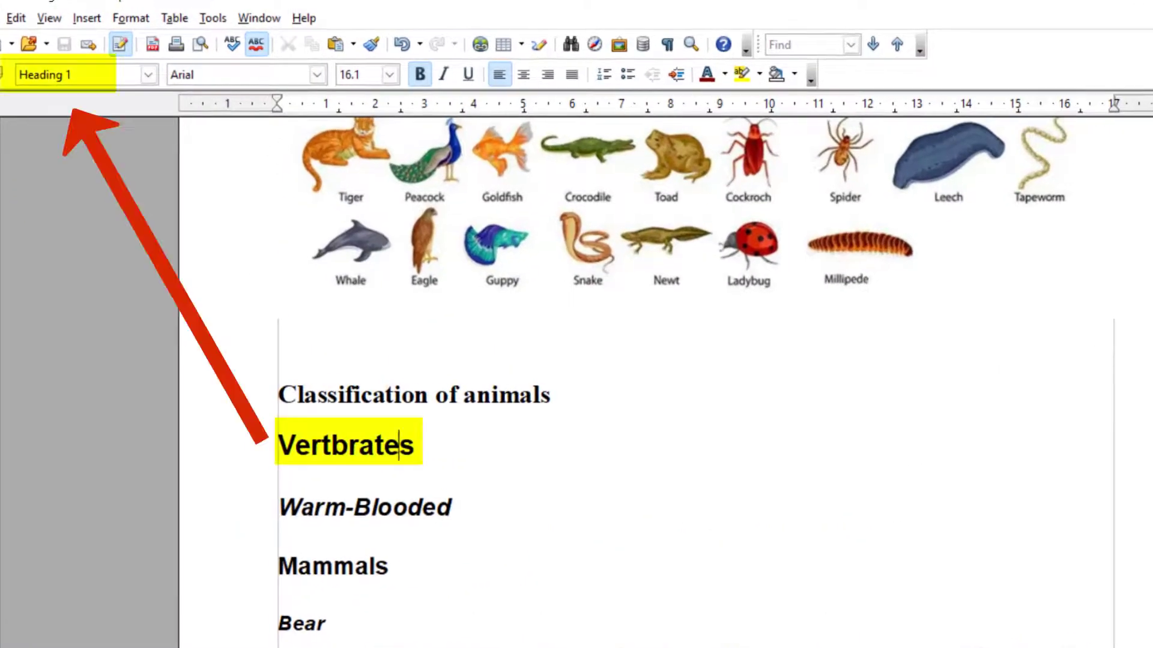
{"action": "left_click", "coordinate": [392, 507]}
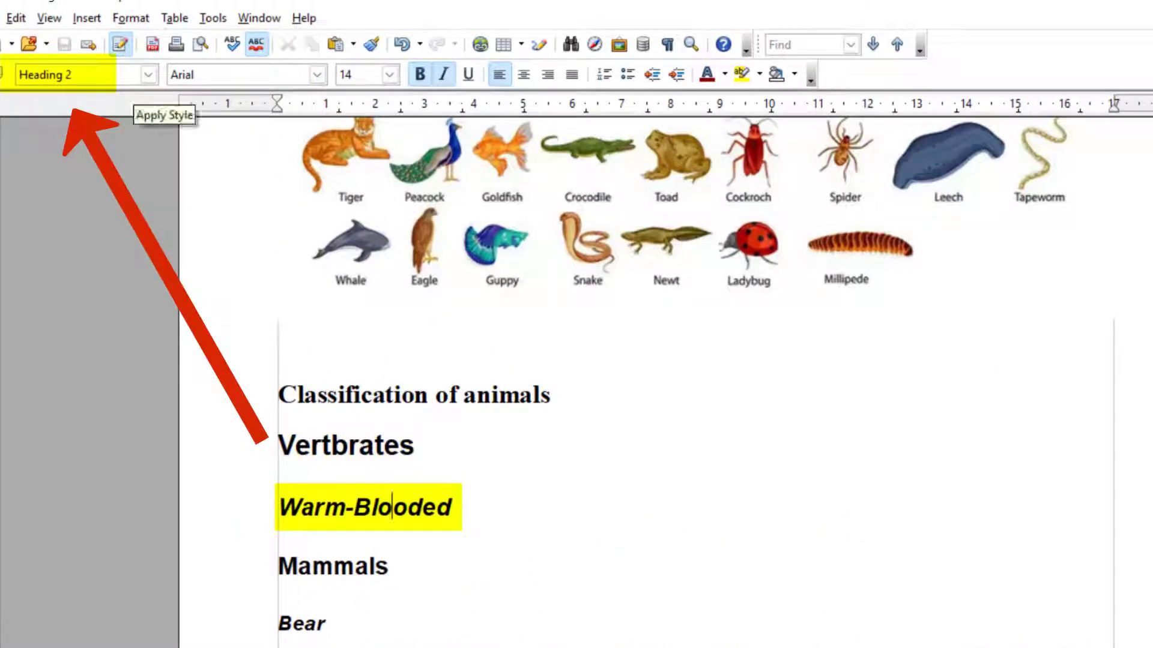
{"action": "left_click", "coordinate": [312, 566]}
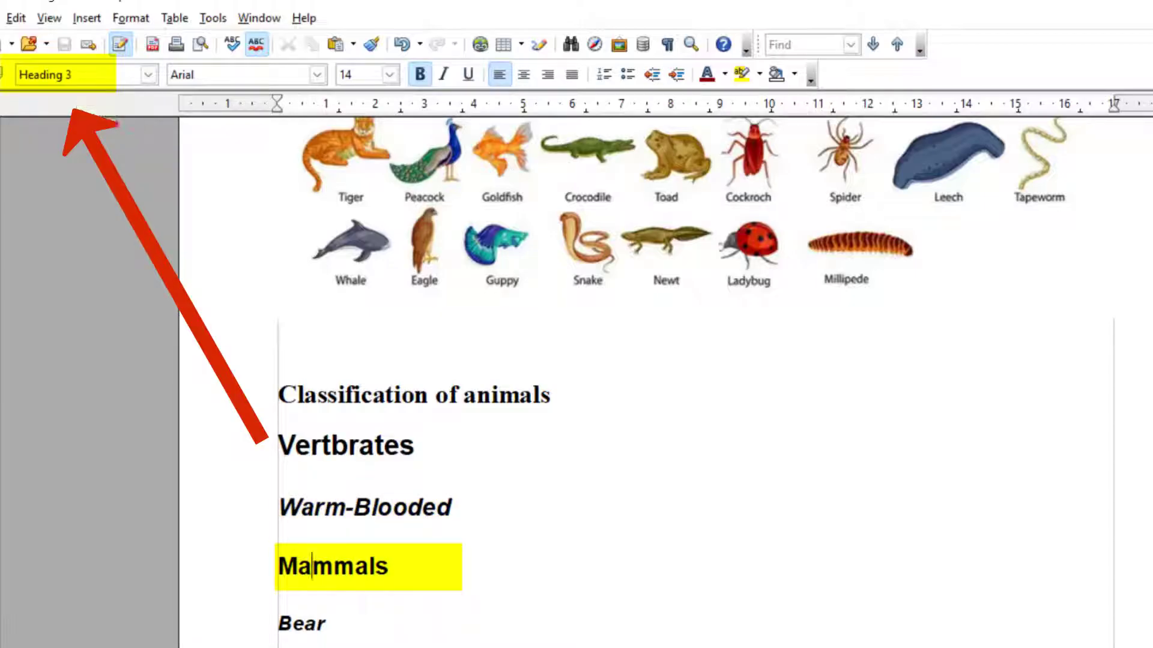
{"action": "key", "text": "Down"}
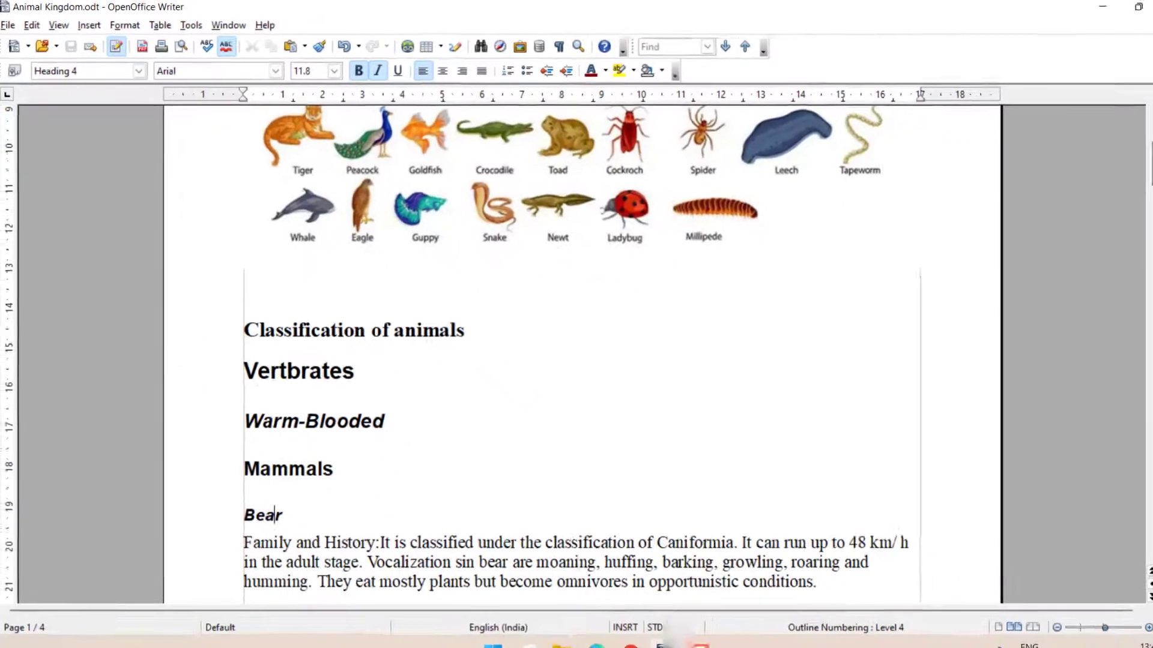
{"action": "scroll", "coordinate": [582, 354], "scroll_direction": "up", "scroll_amount": 4}
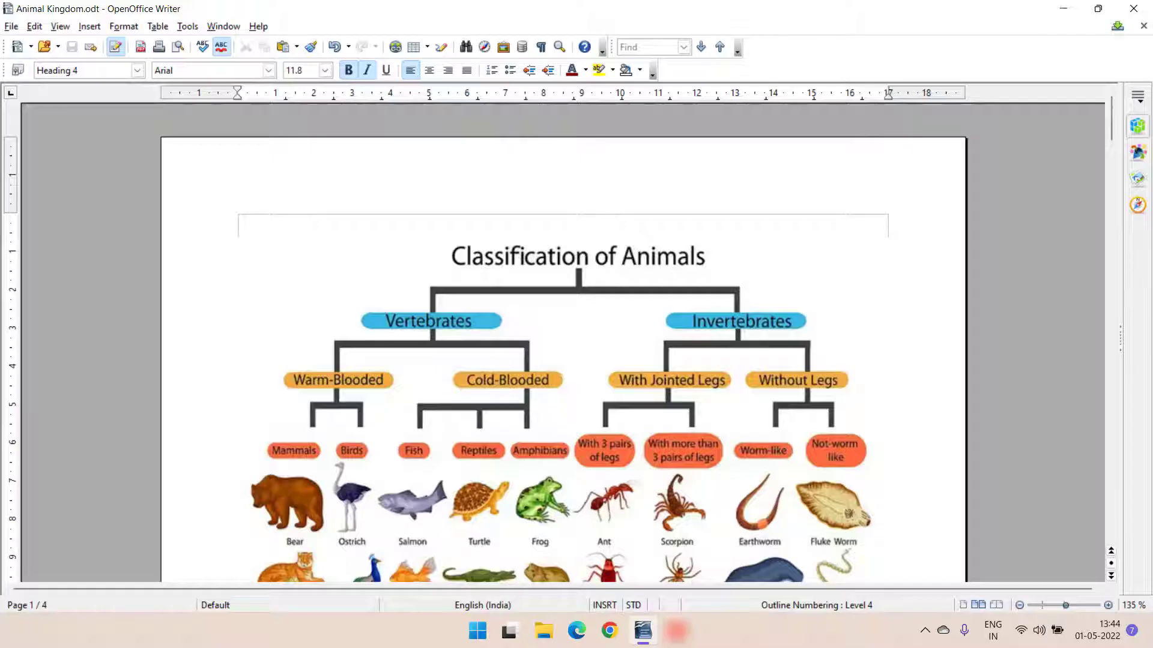
{"action": "scroll", "coordinate": [563, 342], "scroll_direction": "down", "scroll_amount": 2}
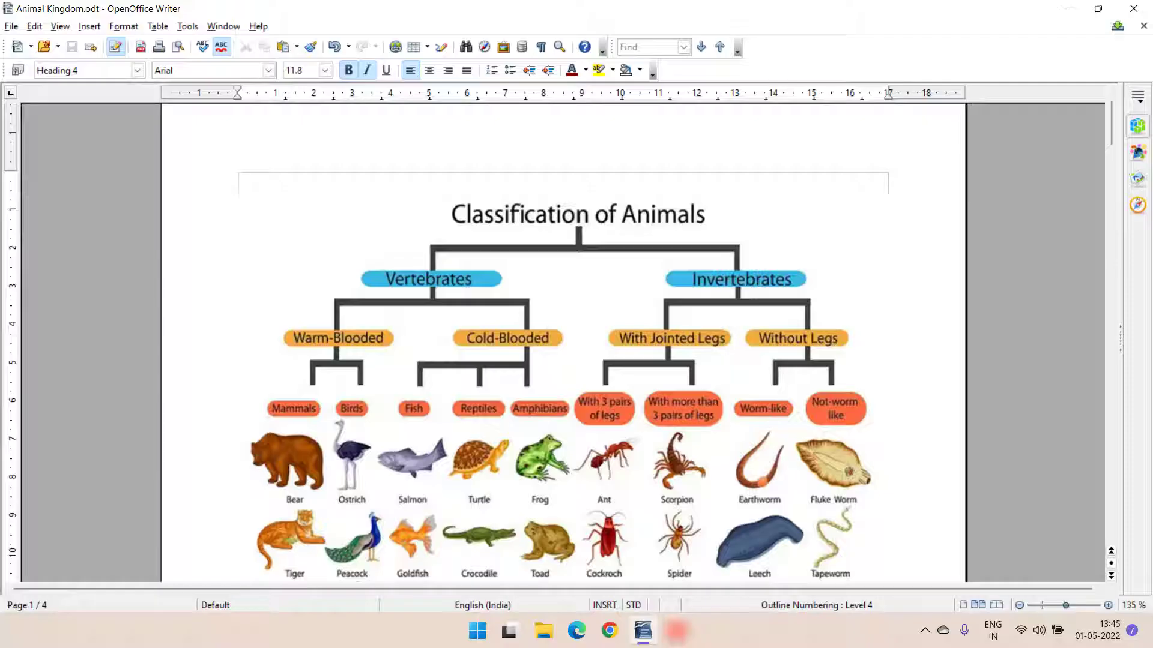
Insert a table of contents at the very beginning of the document, keeping the default title, type and settings
{"action": "key", "text": "ctrl+Home"}
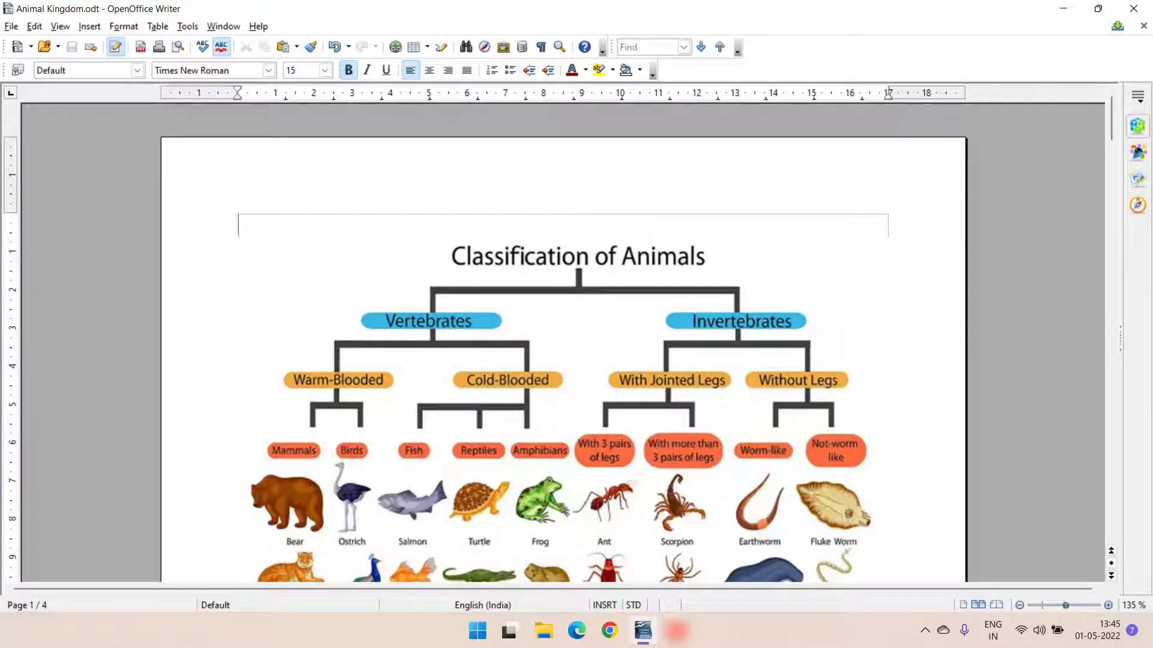
{"action": "key", "text": "alt+i"}
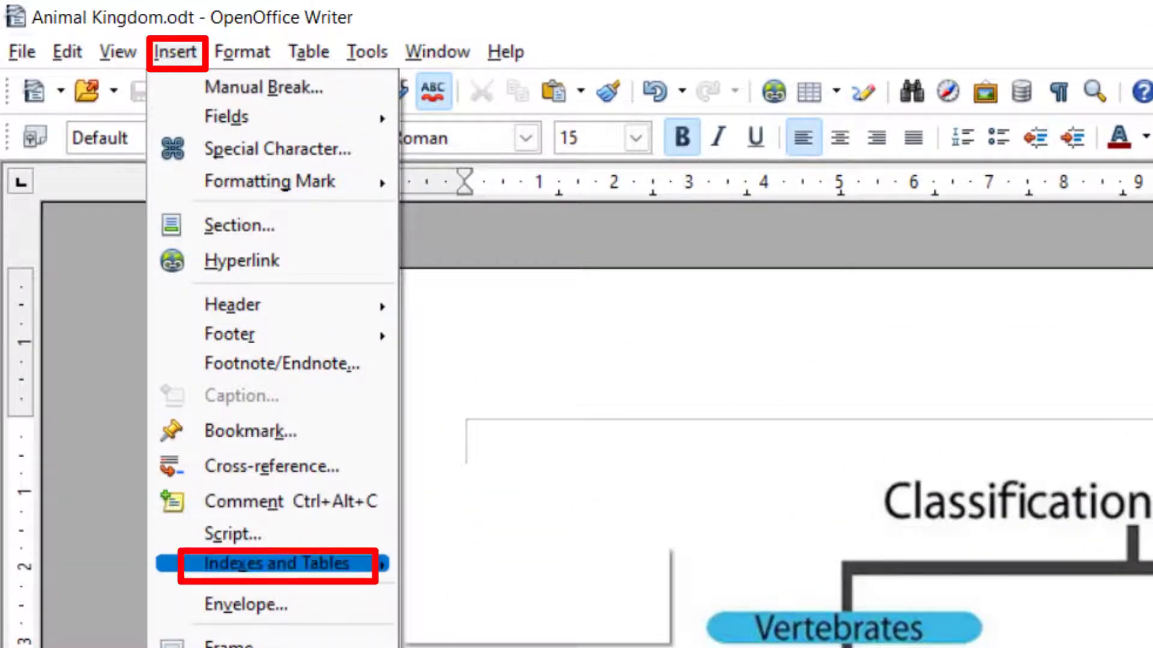
{"action": "mouse_move", "coordinate": [276, 564]}
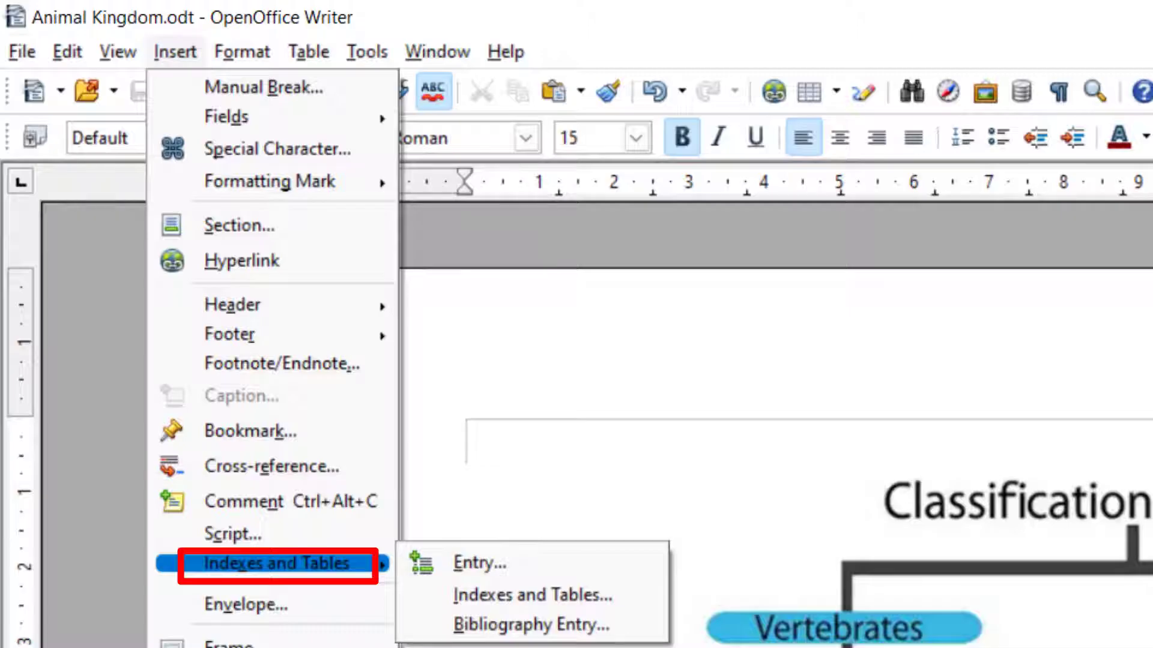
{"action": "key", "text": "Right"}
{"action": "key", "text": "Down"}
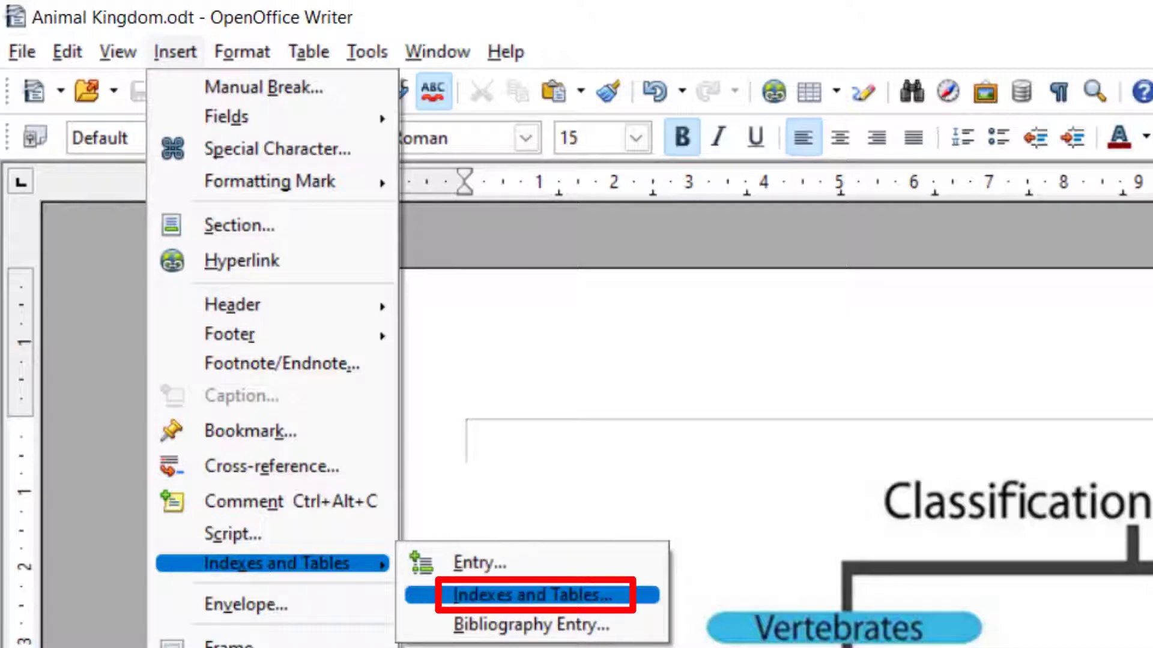
{"action": "key", "text": "Return"}
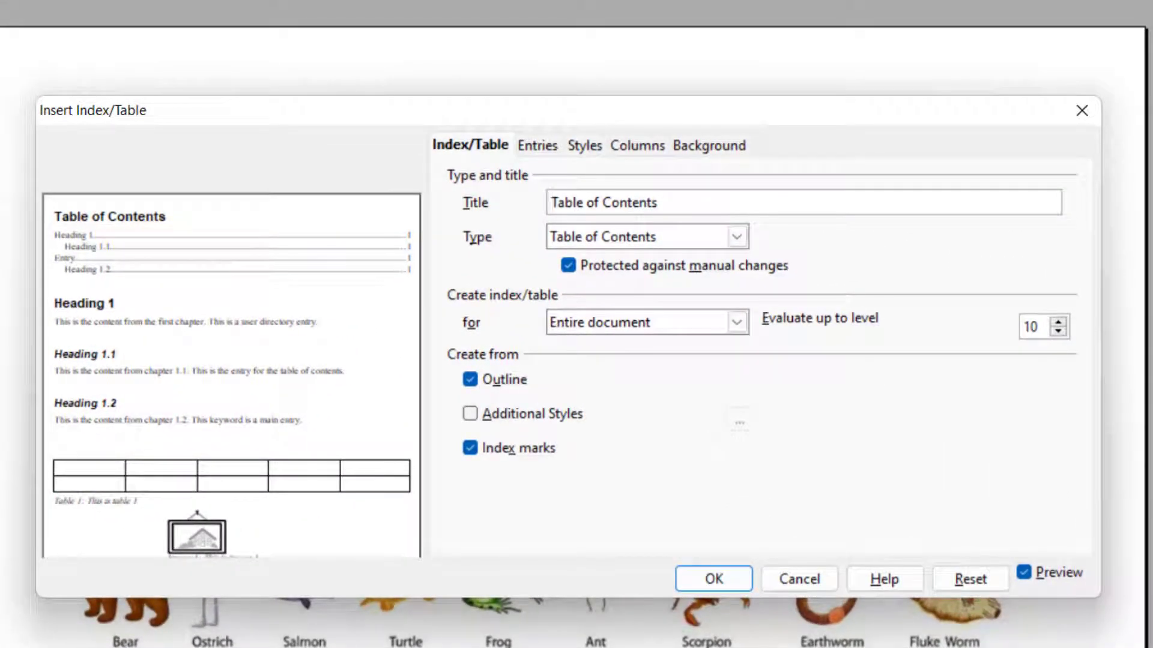
{"action": "key", "text": "Return"}
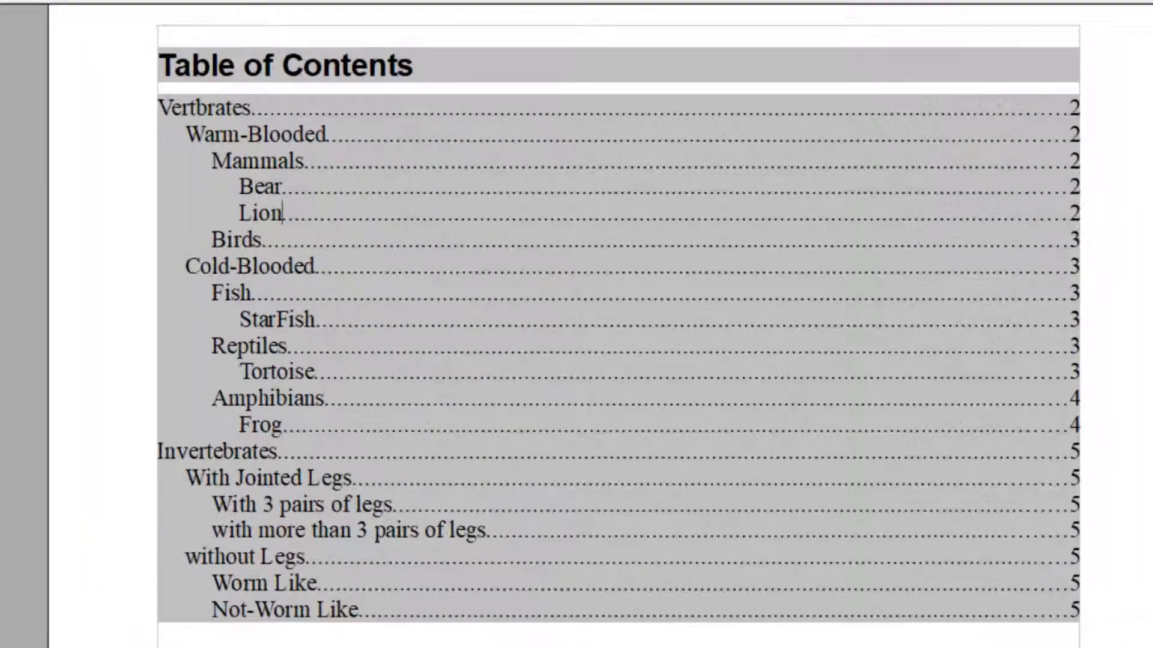
Edit the table of contents and change its title to Animal Kingdom
{"action": "right_click", "coordinate": [439, 236]}
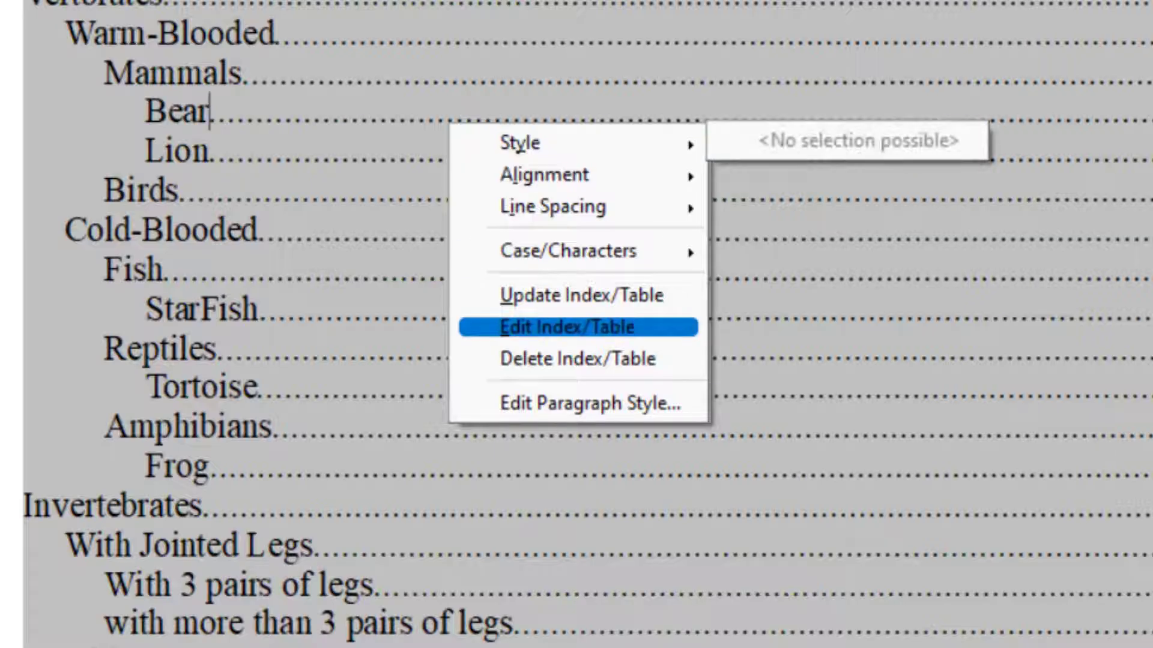
{"action": "left_click", "coordinate": [568, 326]}
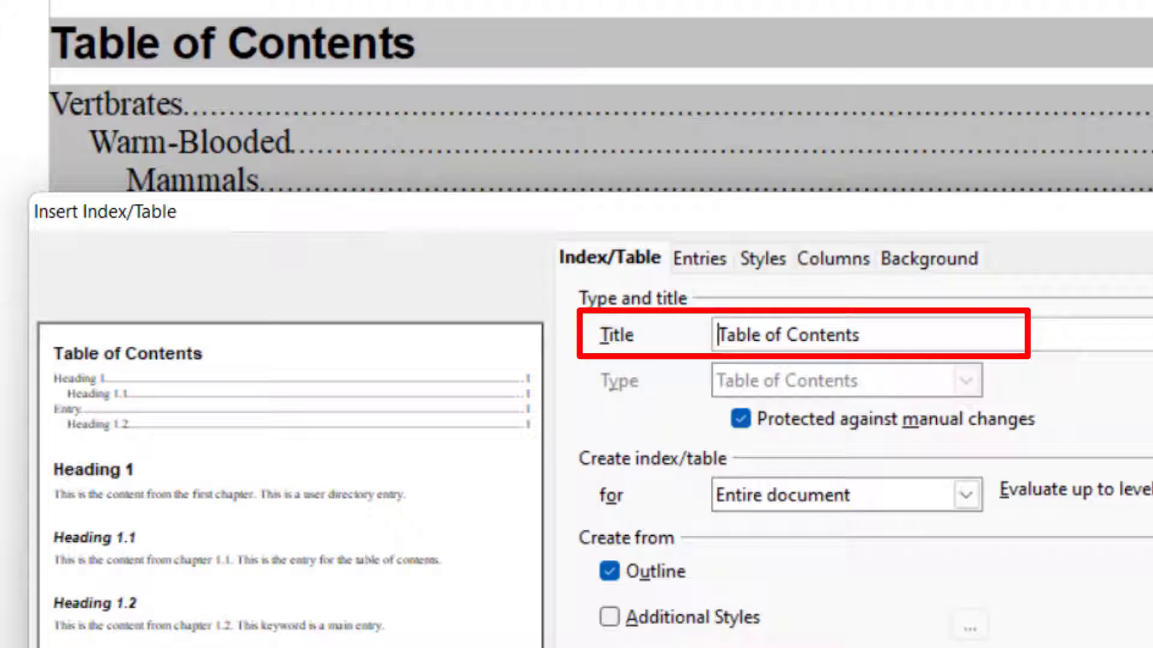
{"action": "left_click_drag", "start_coordinate": [859, 335], "coordinate": [717, 335]}
{"action": "type", "text": "Animal "}
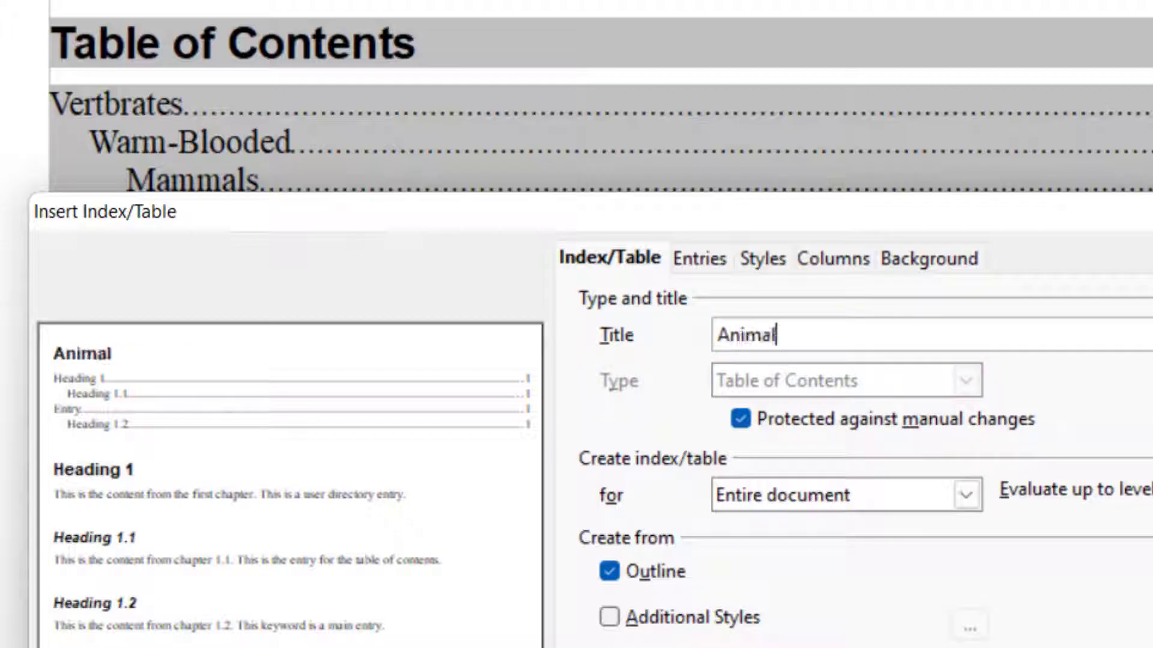
{"action": "type", "text": "Kingdom"}
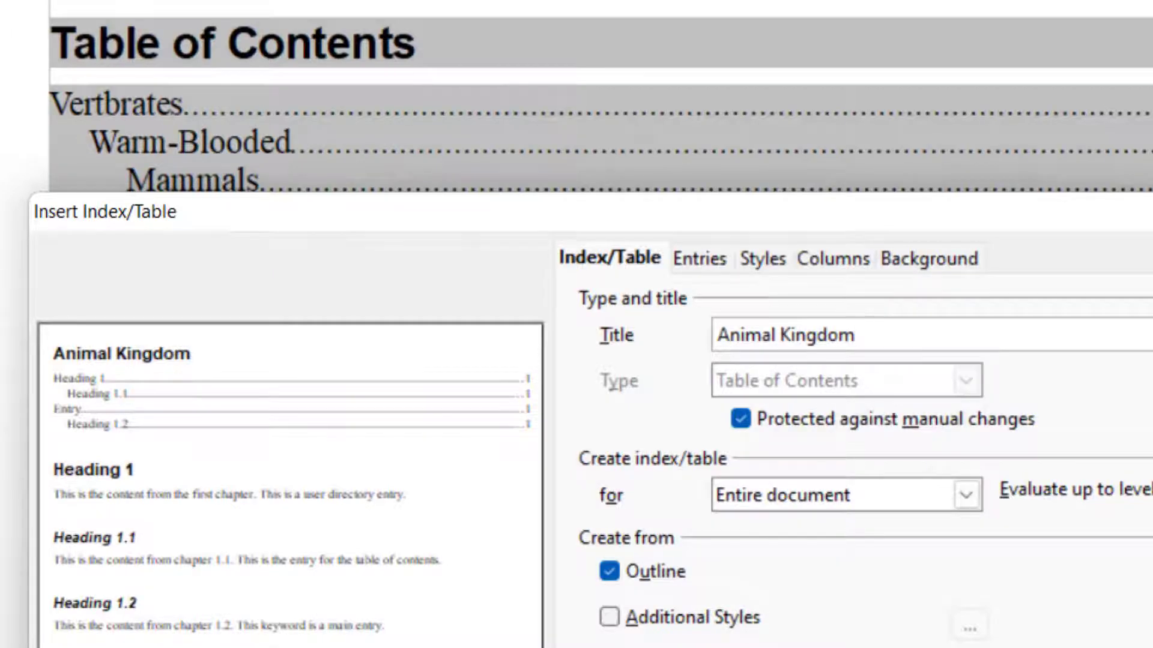
{"action": "key", "text": "Return"}
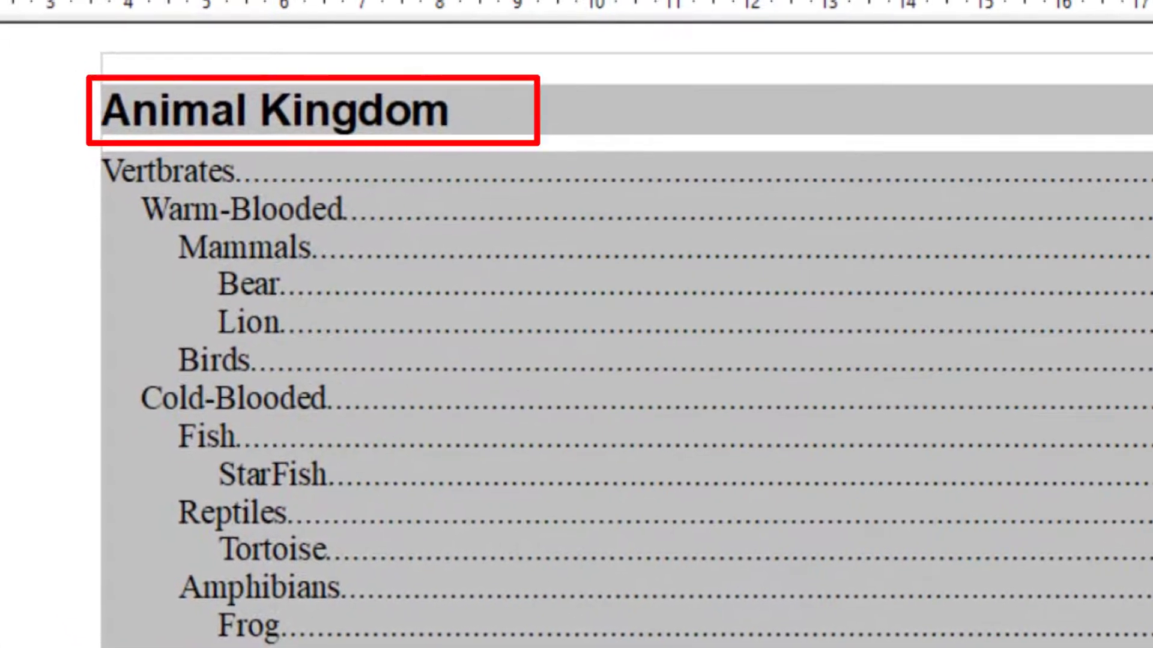
Turn off the table of contents' protection against manual changes
{"action": "right_click", "coordinate": [695, 271]}
{"action": "left_click", "coordinate": [786, 461]}
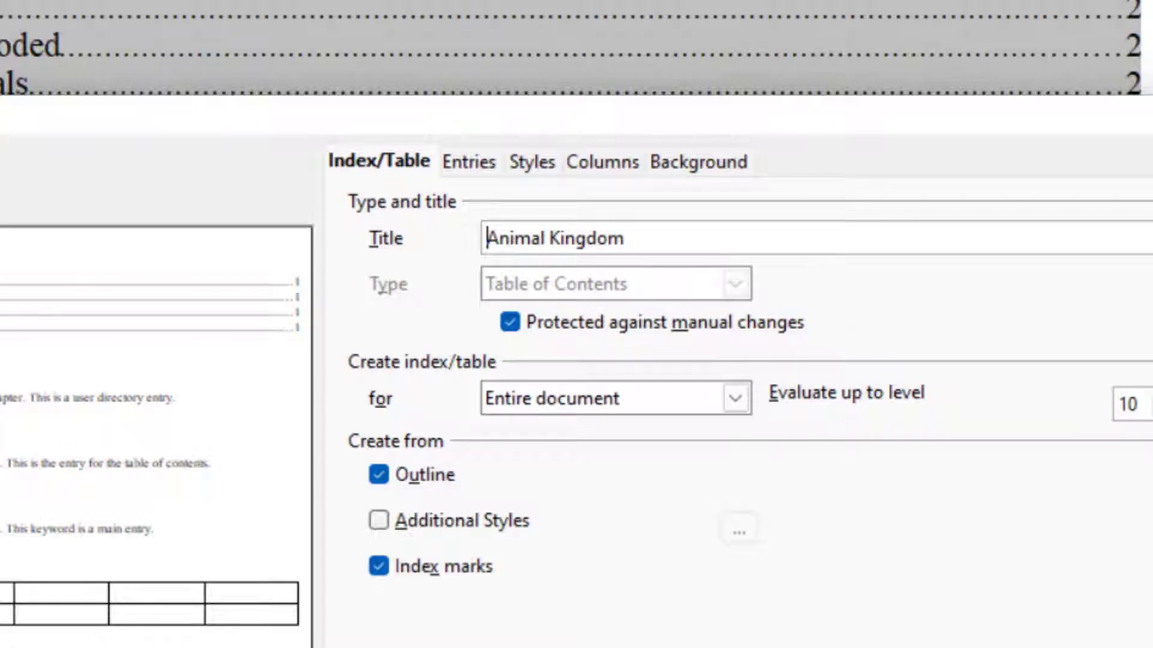
{"action": "key", "text": "alt+m"}
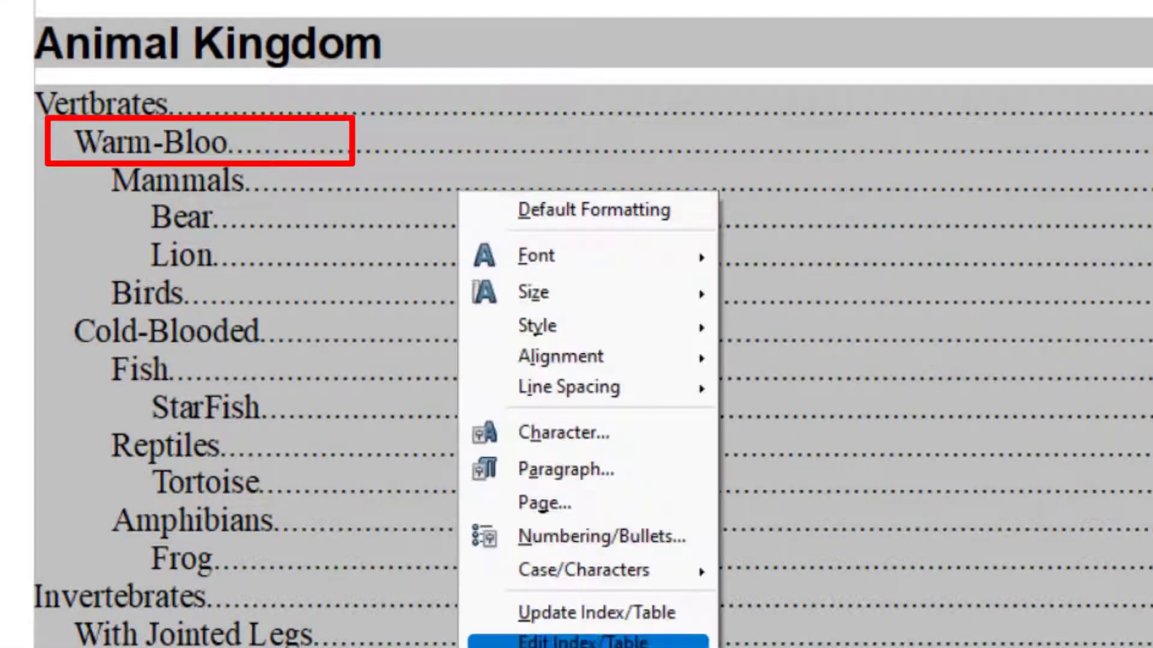
Turn protection against manual changes back on for the table of contents and regenerate its entries
{"action": "left_click", "coordinate": [566, 640]}
{"action": "left_click", "coordinate": [725, 419]}
{"action": "key", "text": "Return"}
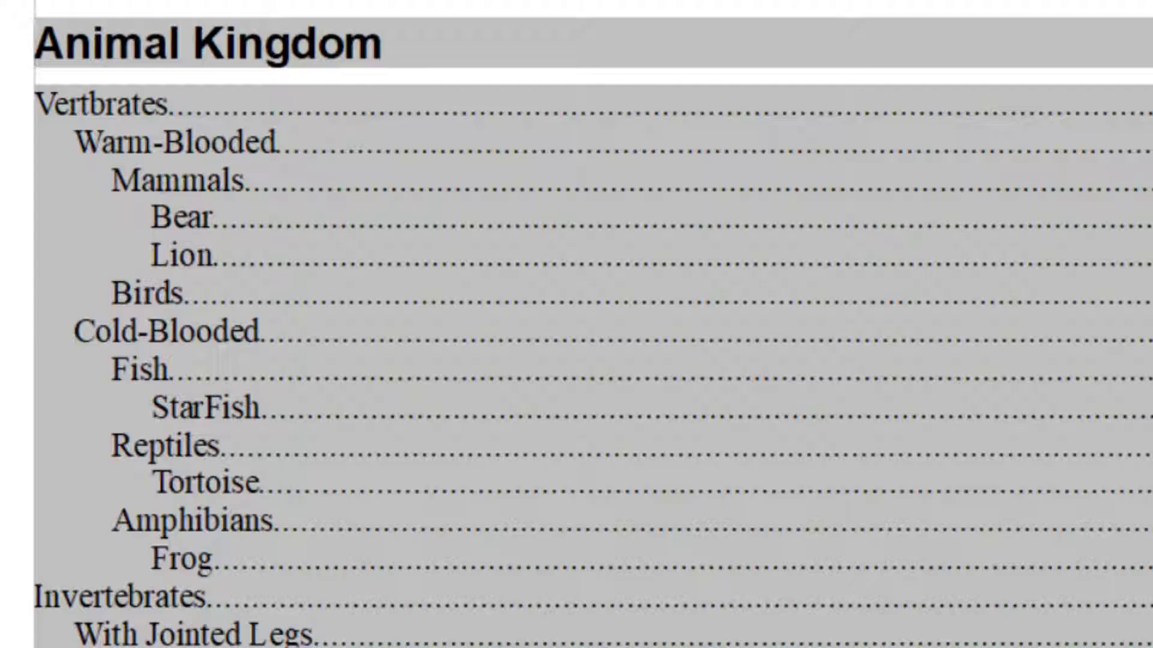
Limit the Animal Kingdom table of contents to headings evaluated up to level 2
{"action": "right_click", "coordinate": [629, 236]}
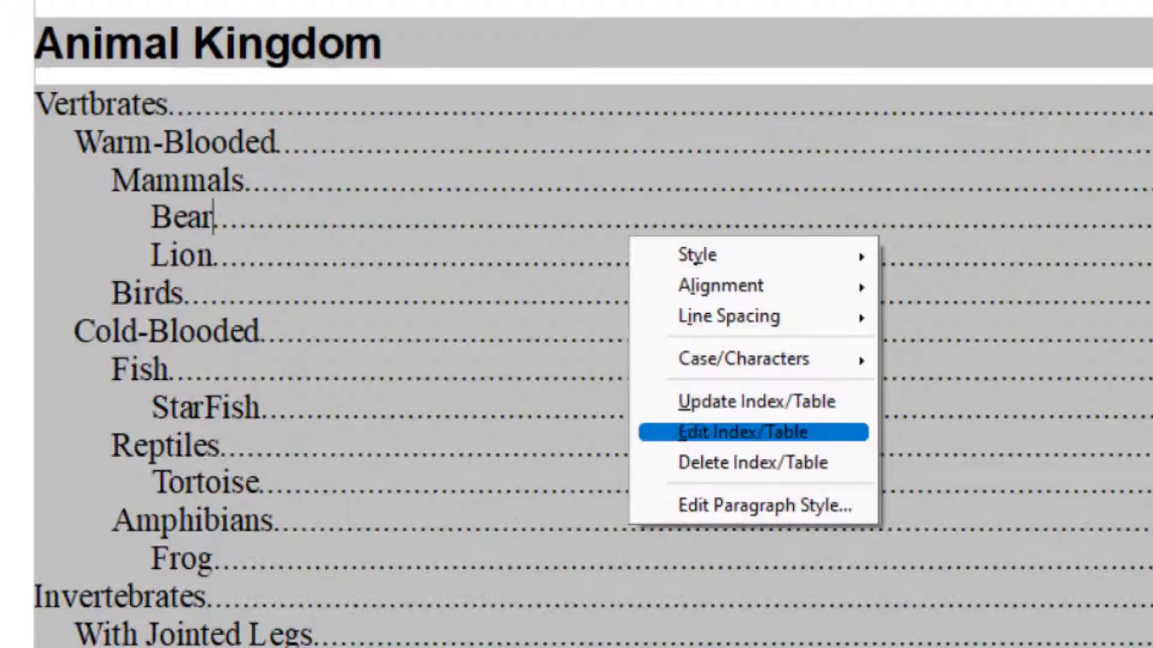
{"action": "key", "text": "e"}
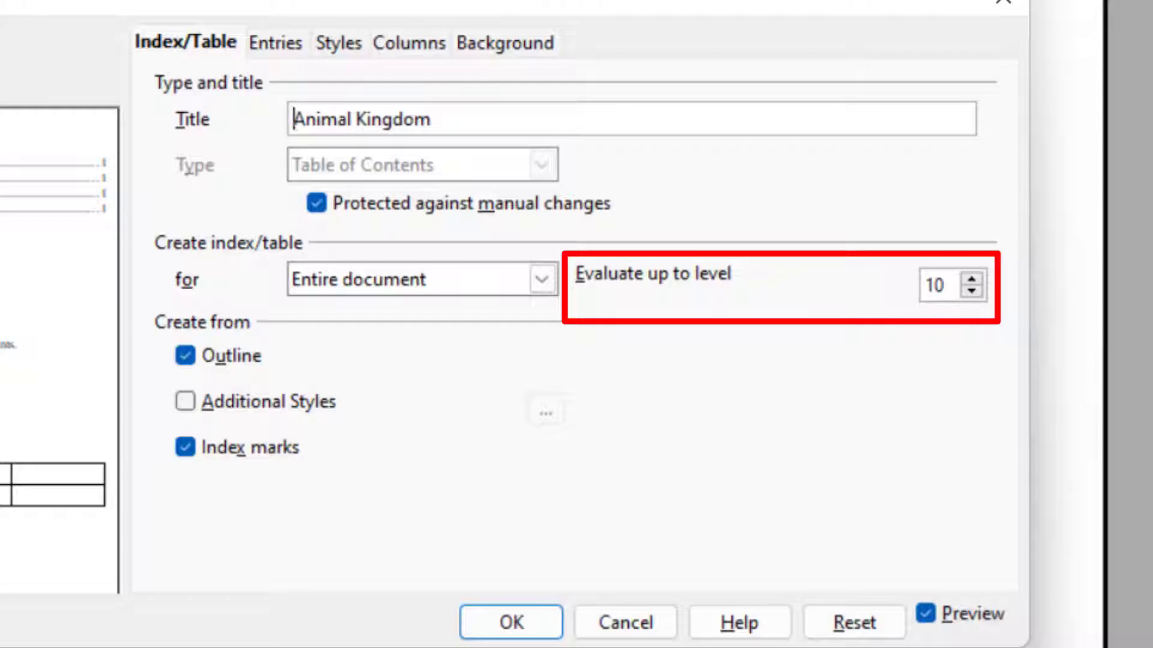
{"action": "left_click", "coordinate": [971, 291]}
{"action": "left_click", "coordinate": [970, 291]}
{"action": "left_click", "coordinate": [971, 291]}
{"action": "left_click", "coordinate": [971, 291]}
{"action": "left_click", "coordinate": [971, 291]}
{"action": "left_click", "coordinate": [971, 292]}
{"action": "left_click", "coordinate": [970, 291]}
{"action": "left_click", "coordinate": [971, 290]}
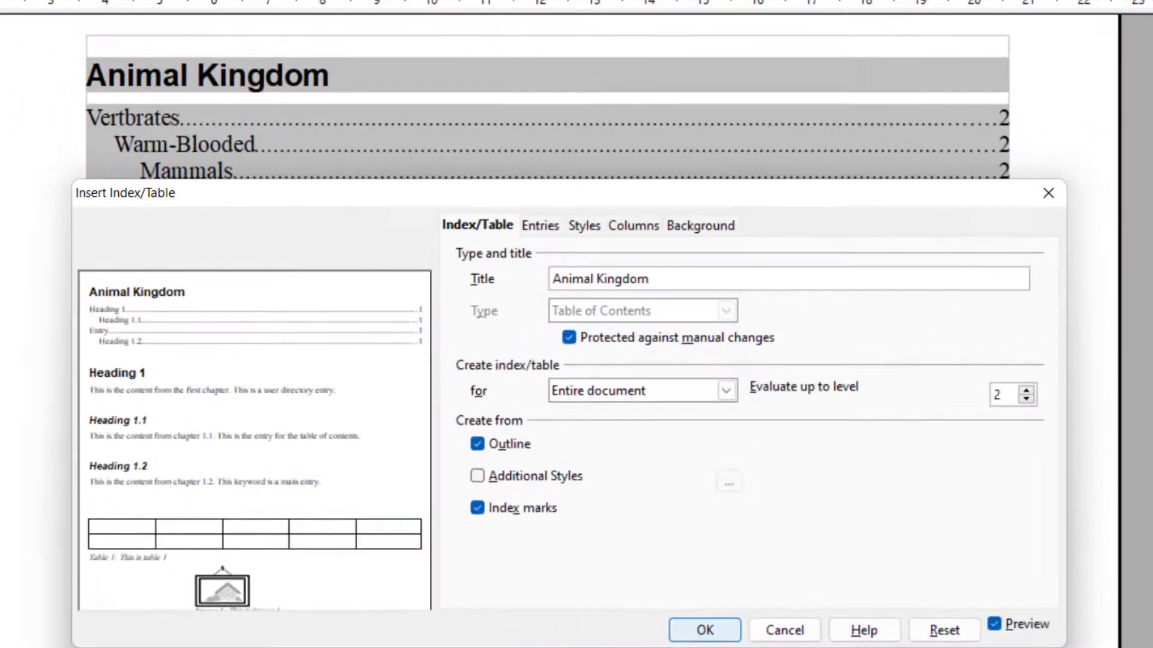
{"action": "left_click", "coordinate": [684, 629]}
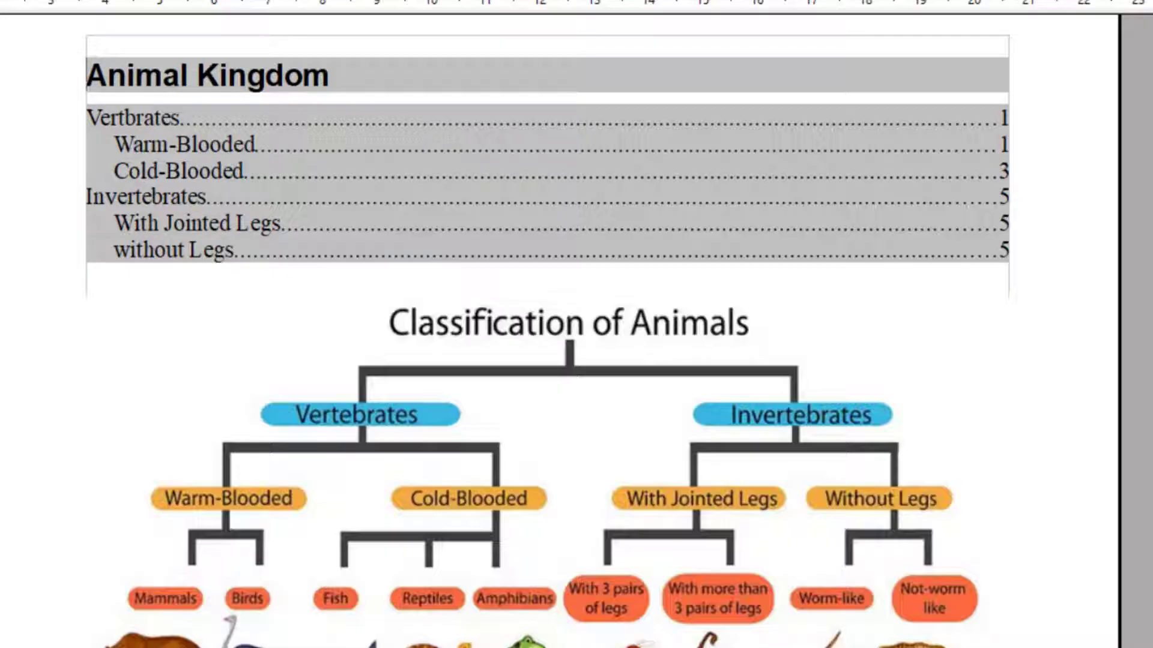
Set the table of contents to evaluate headings up to level 3
{"action": "right_click", "coordinate": [328, 154]}
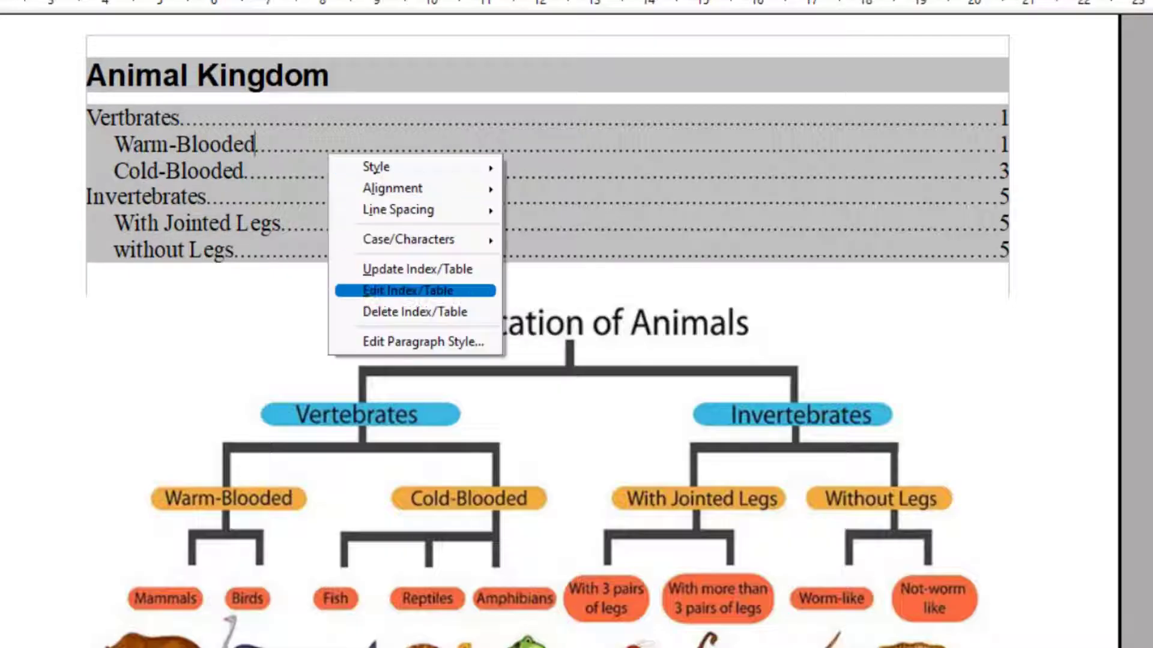
{"action": "left_click", "coordinate": [408, 290]}
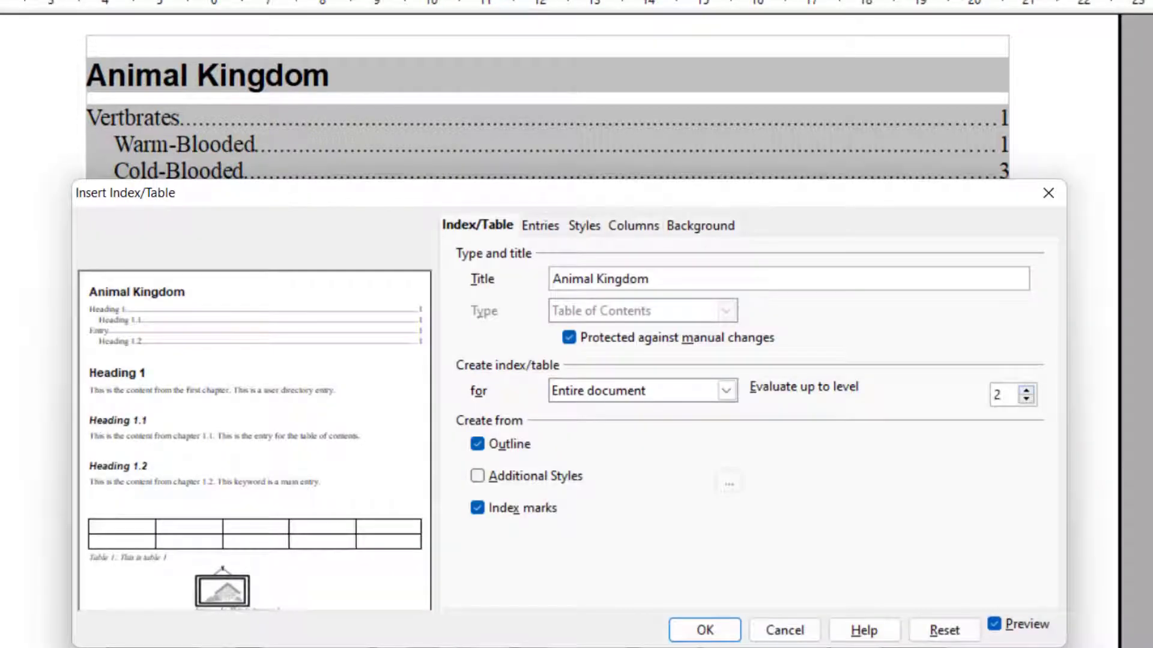
{"action": "left_click", "coordinate": [705, 630]}
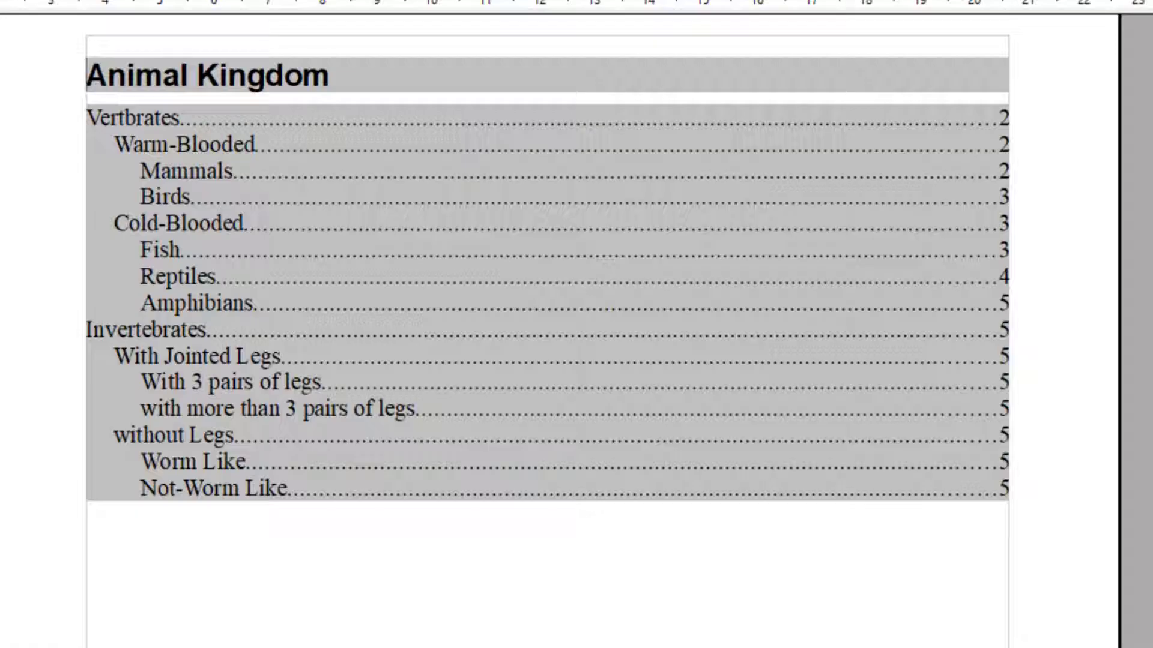
Set the table of contents to evaluate headings up to level 4
{"action": "right_click", "coordinate": [524, 217]}
{"action": "left_click", "coordinate": [571, 352]}
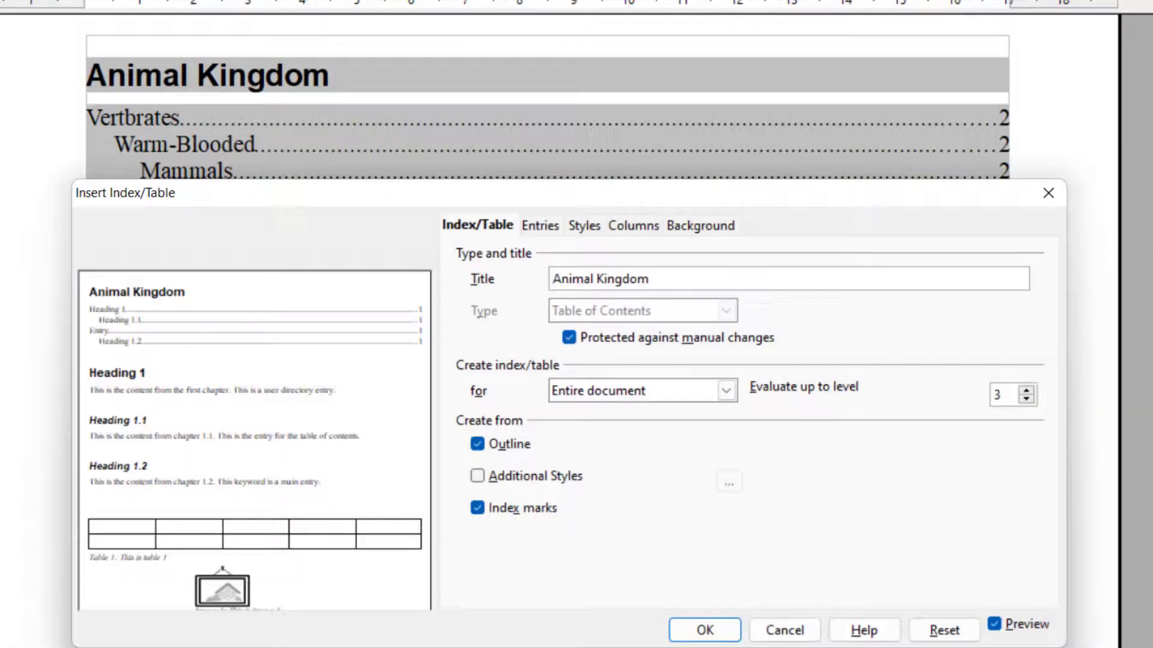
{"action": "left_click", "coordinate": [1025, 389]}
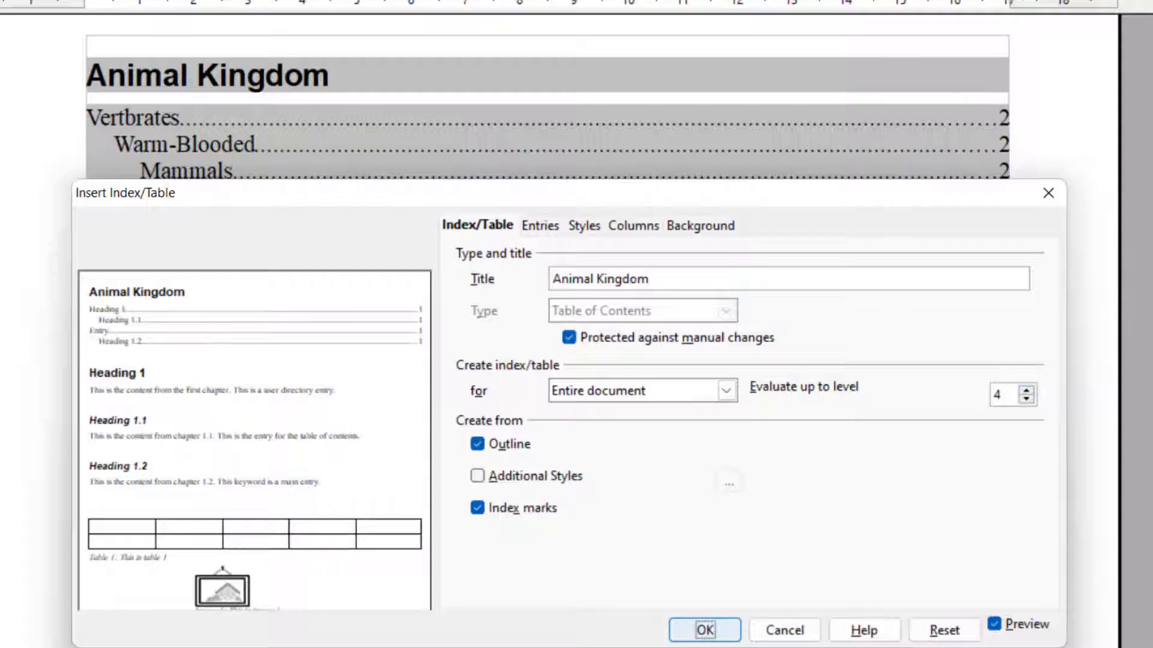
{"action": "key", "text": "Return"}
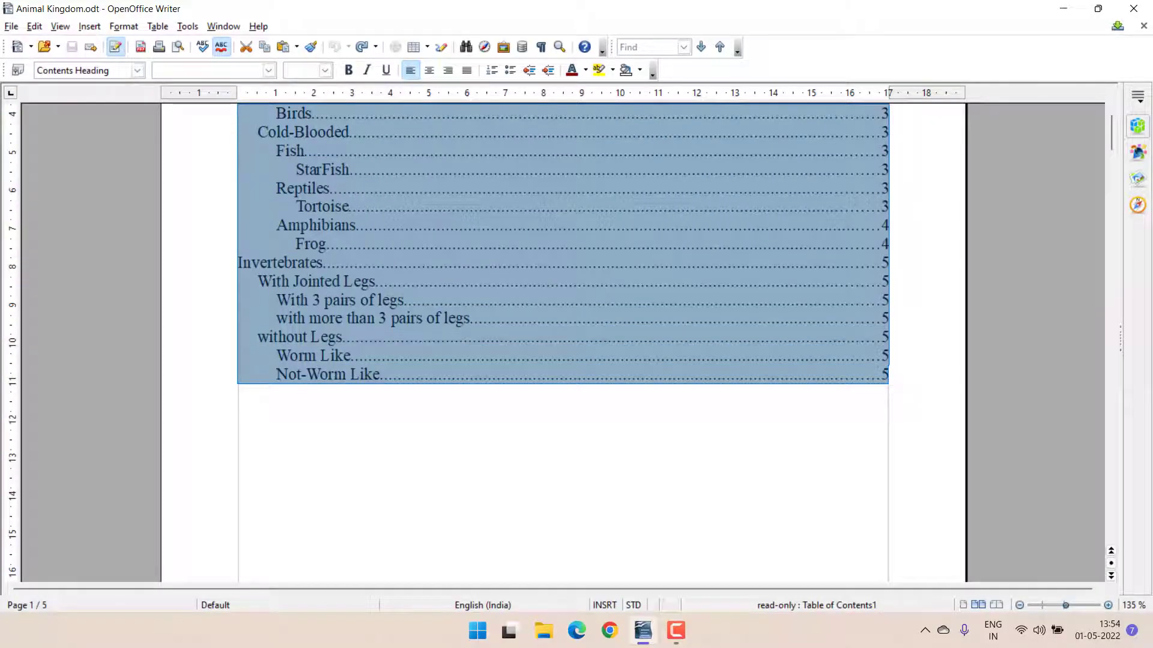
Apply the Caption paragraph style to the Warm-Blooded heading under Vertbrates in the document body
{"action": "scroll", "coordinate": [563, 342], "scroll_direction": "down", "scroll_amount": 20}
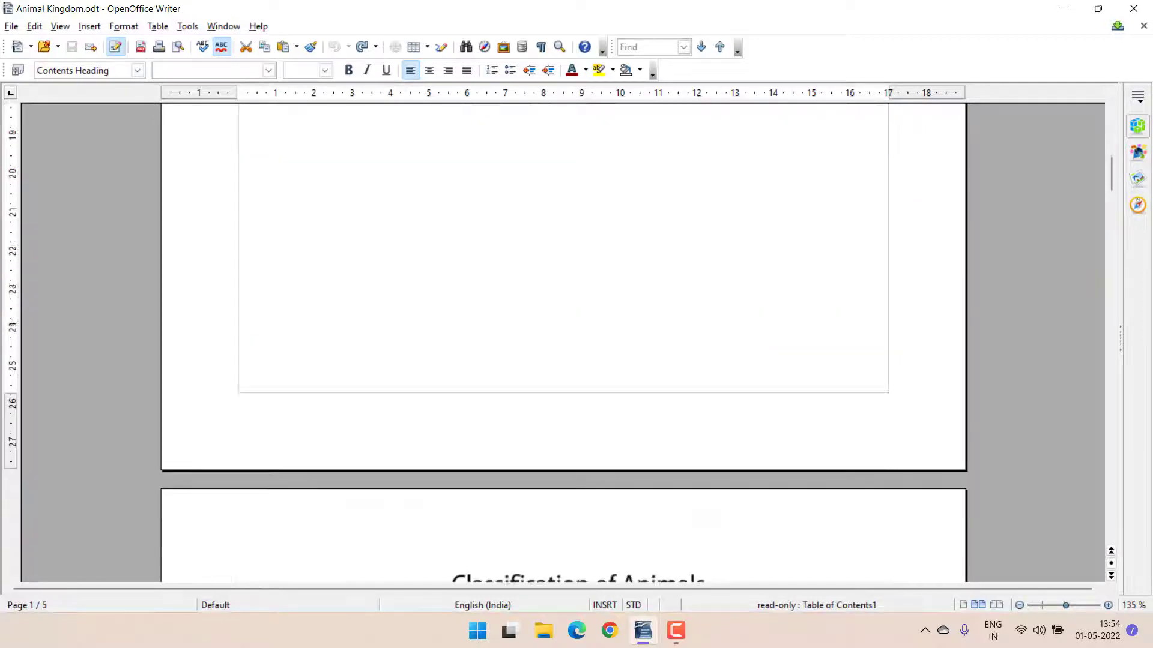
{"action": "scroll", "coordinate": [1102, 271], "scroll_direction": "down", "scroll_amount": 5}
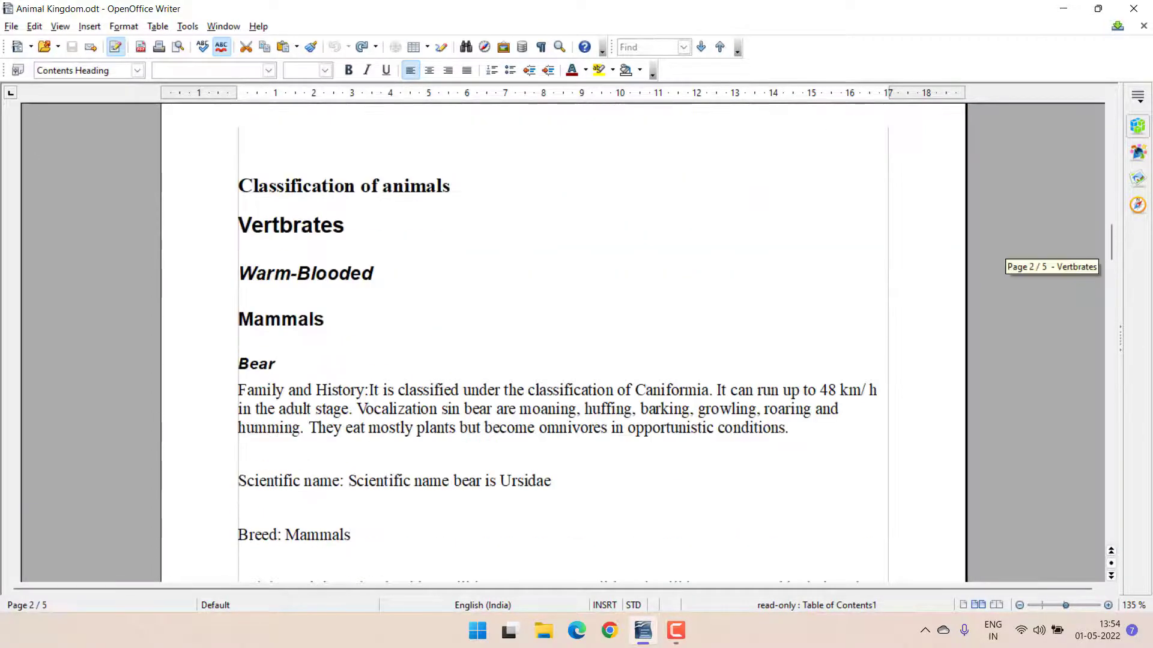
{"action": "left_click_drag", "start_coordinate": [374, 273], "coordinate": [238, 274]}
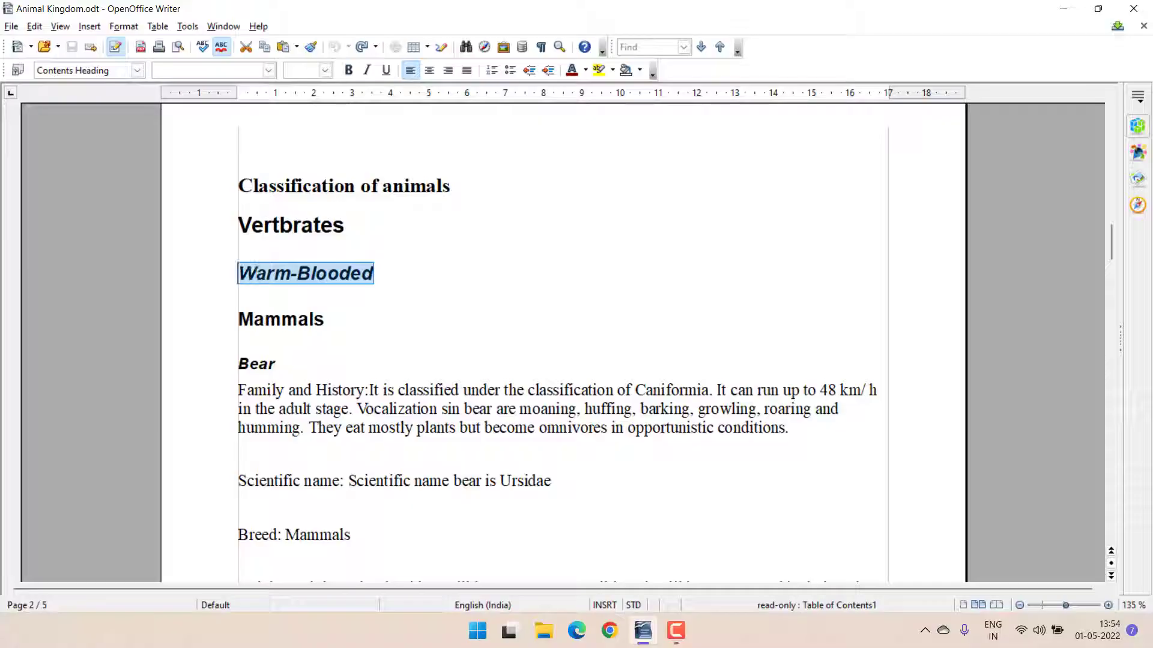
{"action": "key", "text": "F11"}
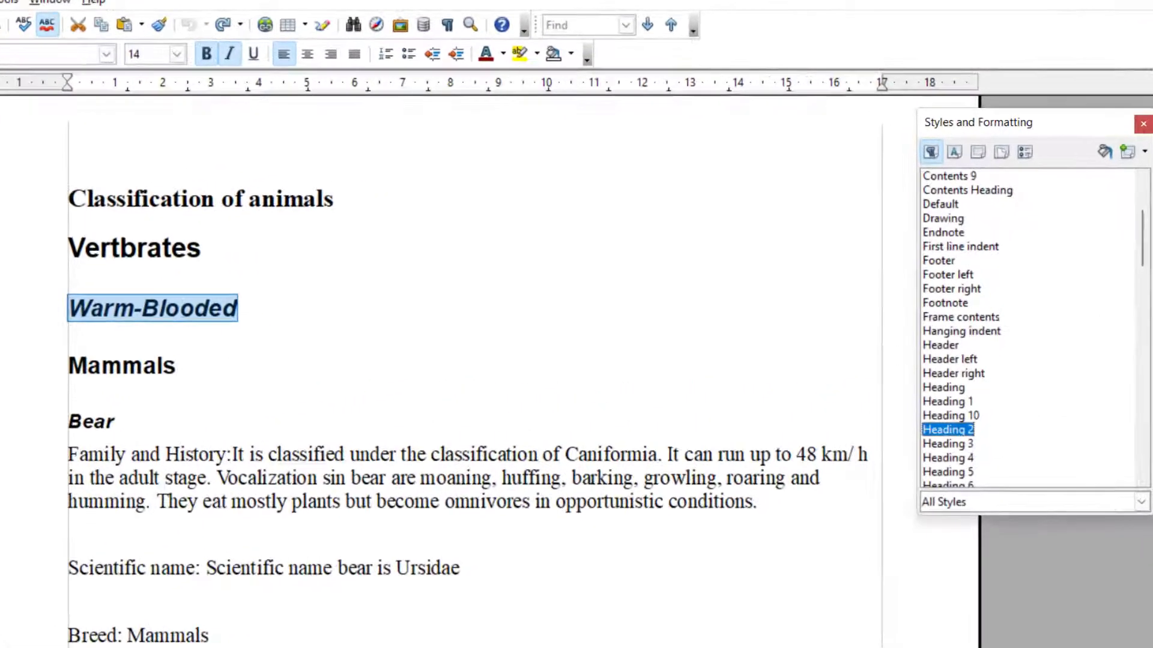
{"action": "scroll", "coordinate": [1030, 330], "scroll_direction": "up", "scroll_amount": 4}
{"action": "left_click", "coordinate": [942, 219]}
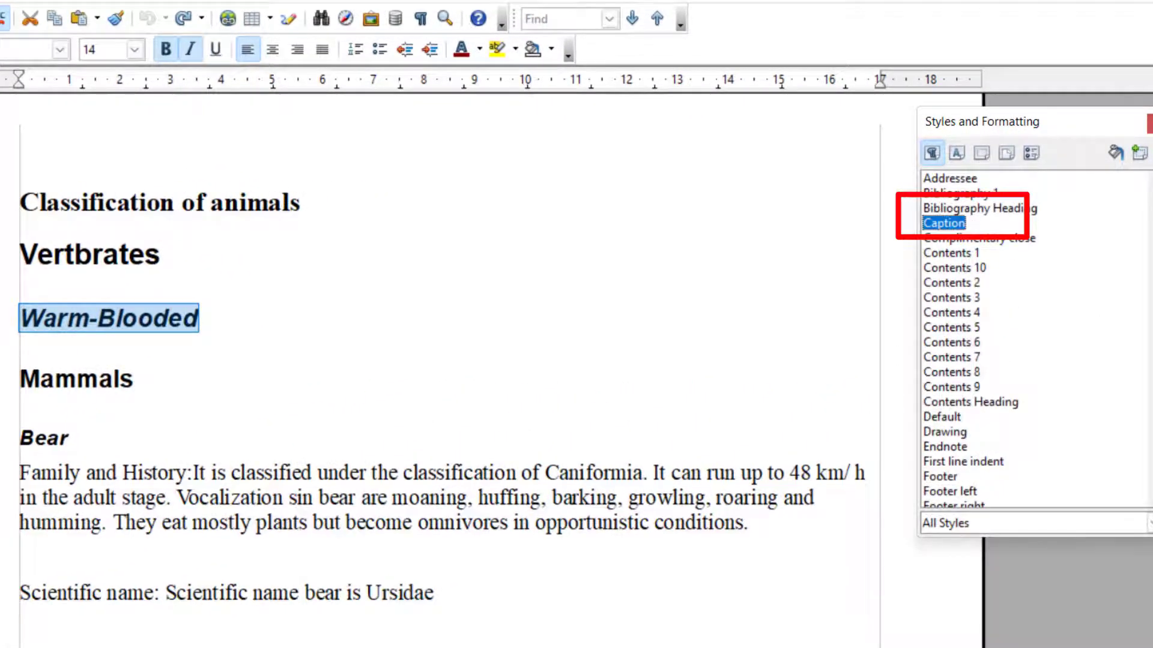
{"action": "double_click", "coordinate": [943, 223]}
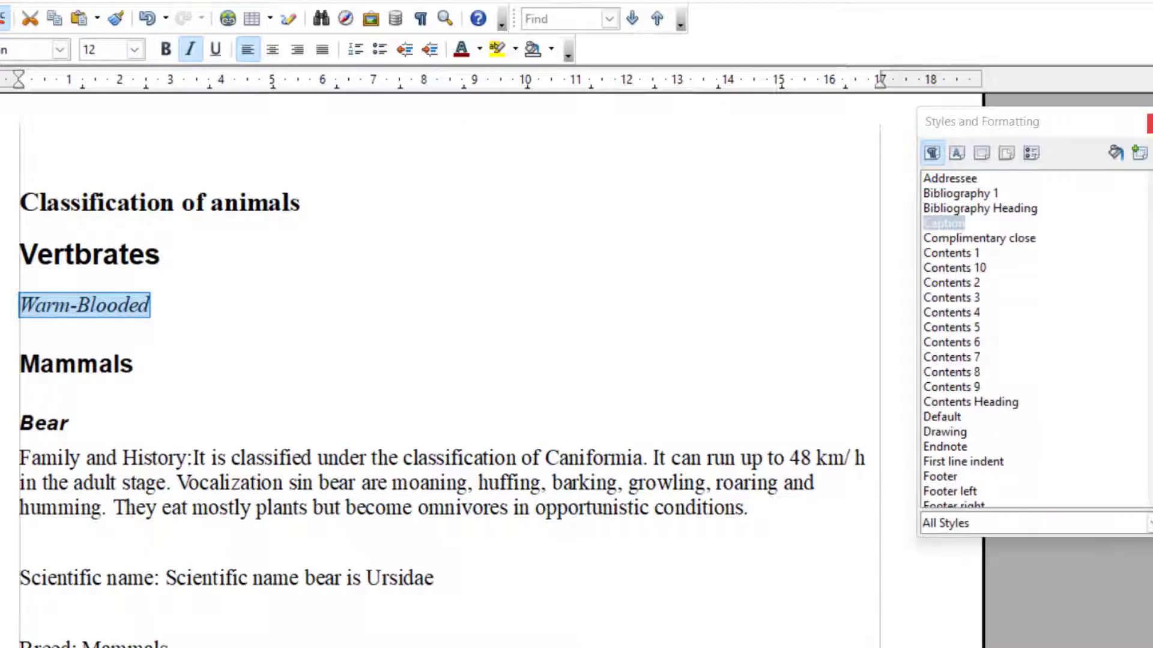
{"action": "left_click", "coordinate": [1149, 123]}
Update the Animal Kingdom table of contents to reflect the Warm-Blooded heading's changed style
{"action": "left_click_drag", "start_coordinate": [1152, 354], "coordinate": [1152, 270]}
{"action": "scroll", "coordinate": [451, 360], "scroll_direction": "up", "scroll_amount": 3}
{"action": "left_click_drag", "start_coordinate": [178, 215], "coordinate": [45, 215]}
{"action": "right_click", "coordinate": [500, 274]}
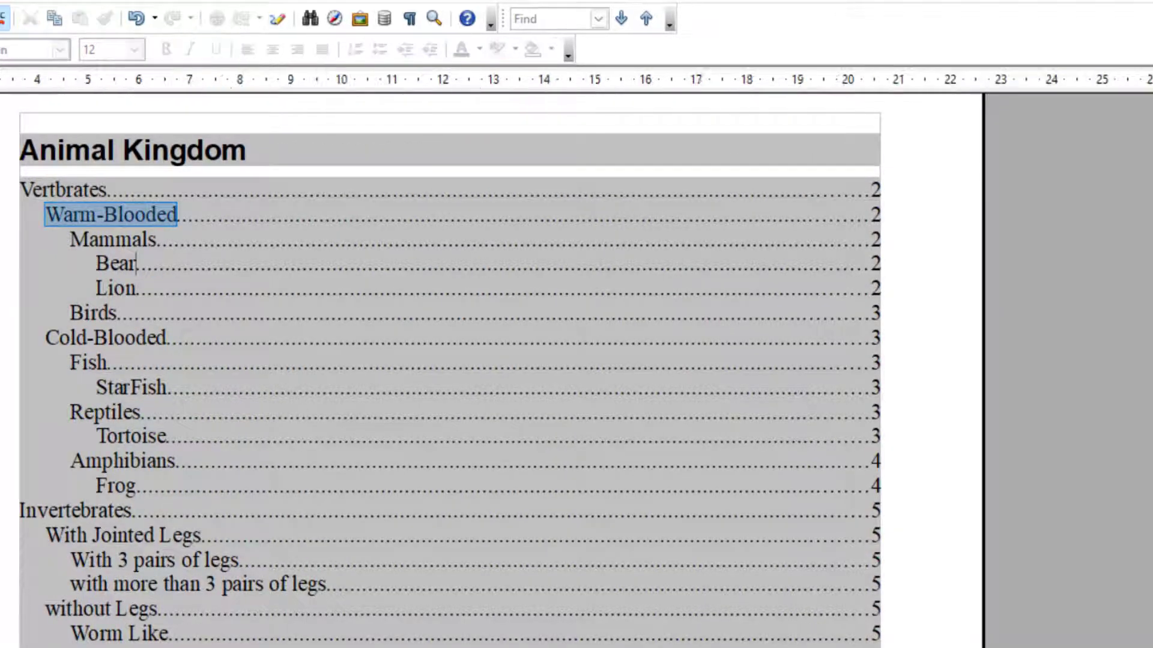
{"action": "key", "text": "Return"}
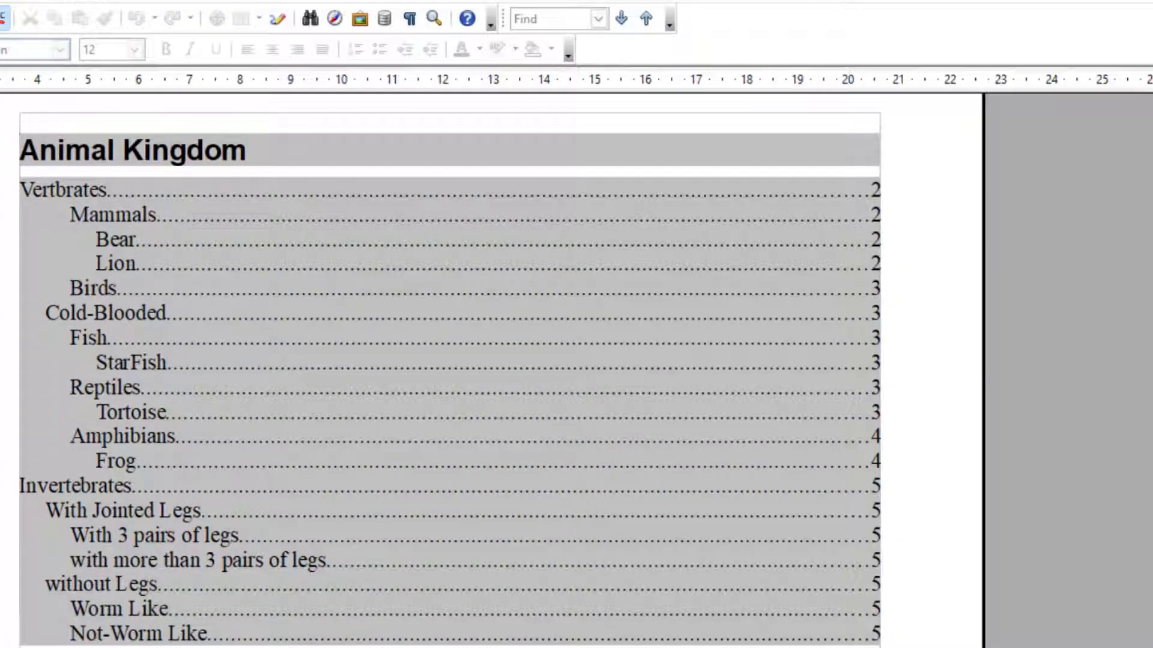
Include additional styles in the table of contents and assign the Caption style to level 1
{"action": "right_click", "coordinate": [402, 291]}
{"action": "key", "text": "Down"}
{"action": "key", "text": "Down"}
{"action": "key", "text": "Down"}
{"action": "key", "text": "Return"}
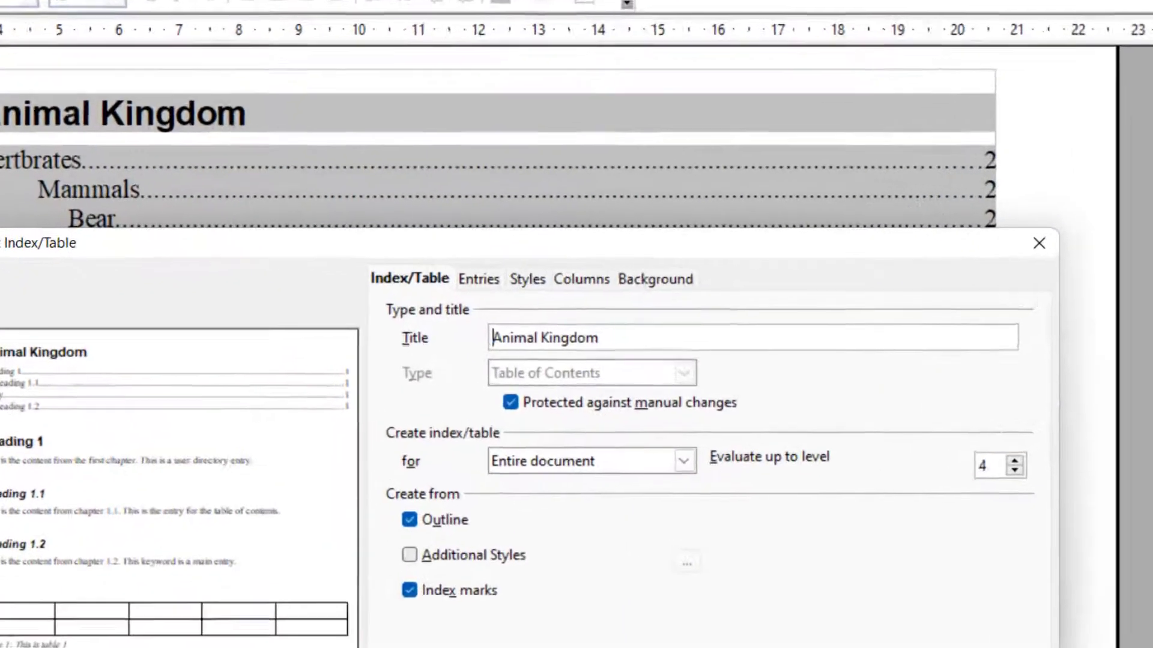
{"action": "left_click", "coordinate": [384, 524]}
{"action": "left_click", "coordinate": [775, 602]}
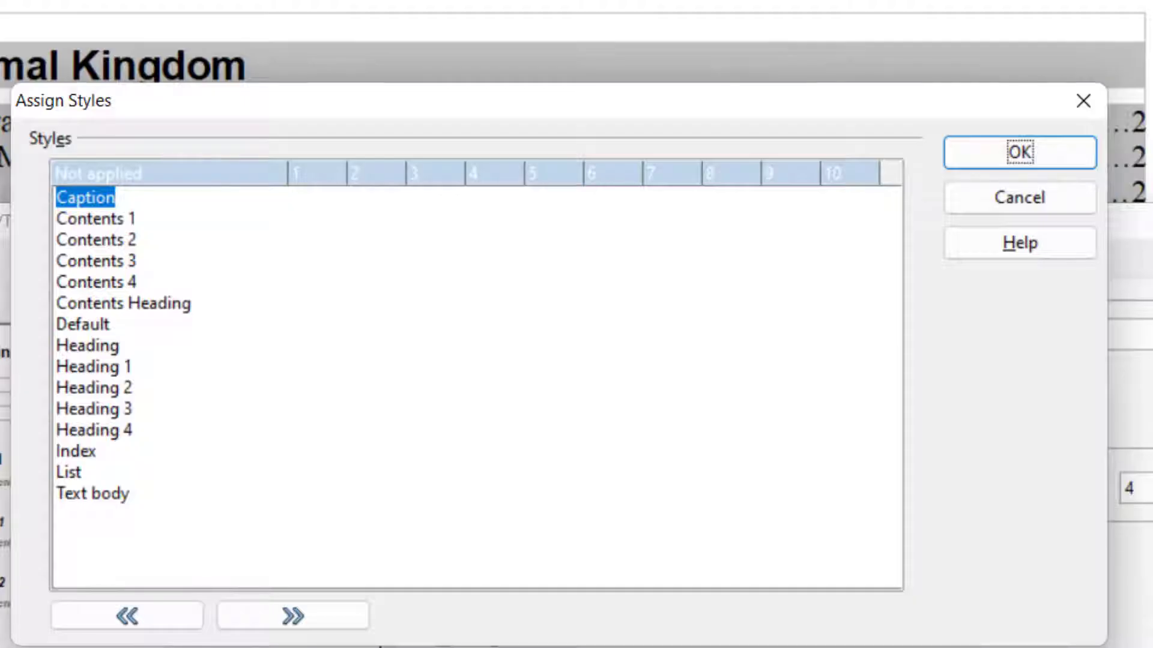
{"action": "left_click", "coordinate": [293, 616]}
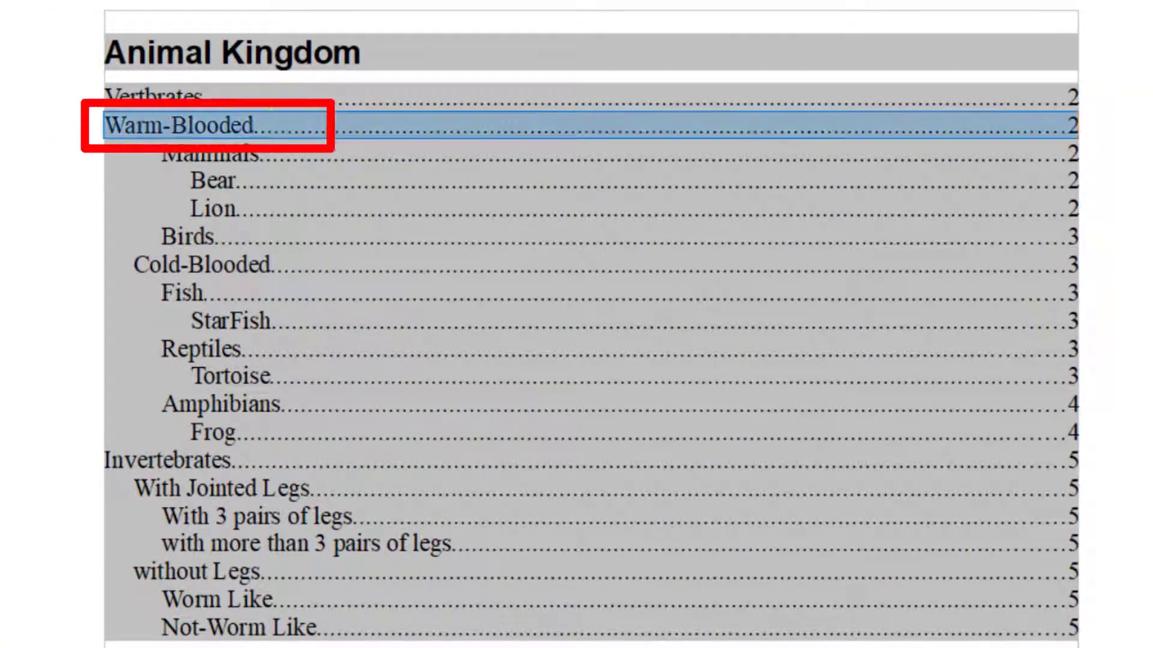
Reassign the Caption style to level 2 in the table of contents' additional styles
{"action": "right_click", "coordinate": [397, 174]}
{"action": "key", "text": "Return"}
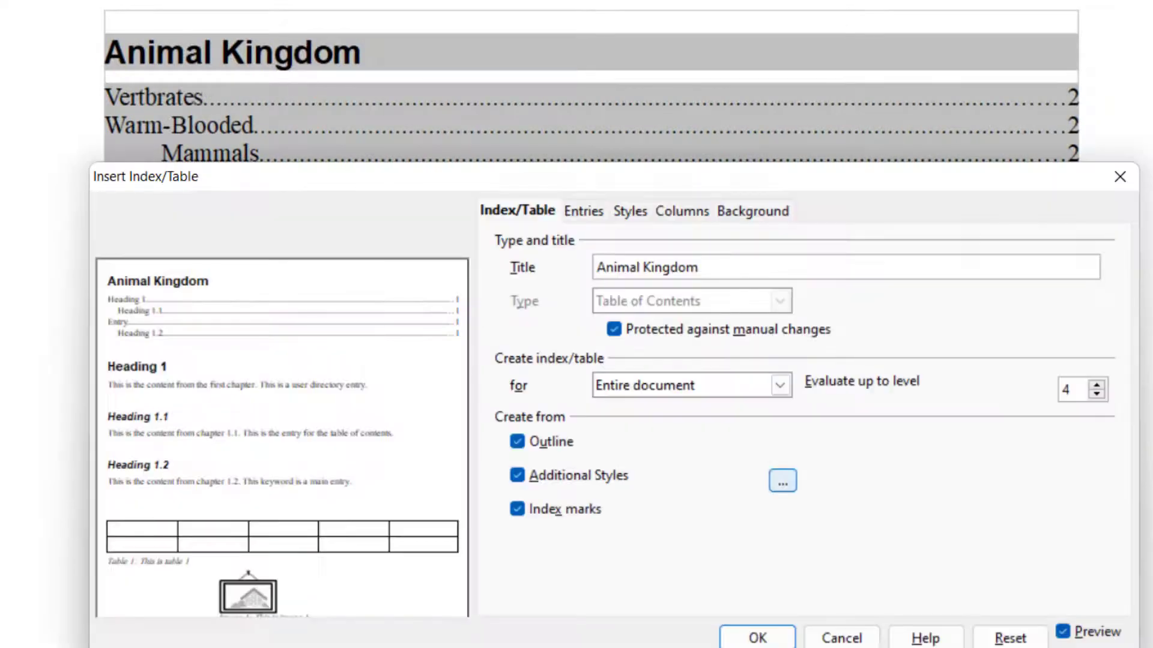
{"action": "left_click", "coordinate": [782, 481]}
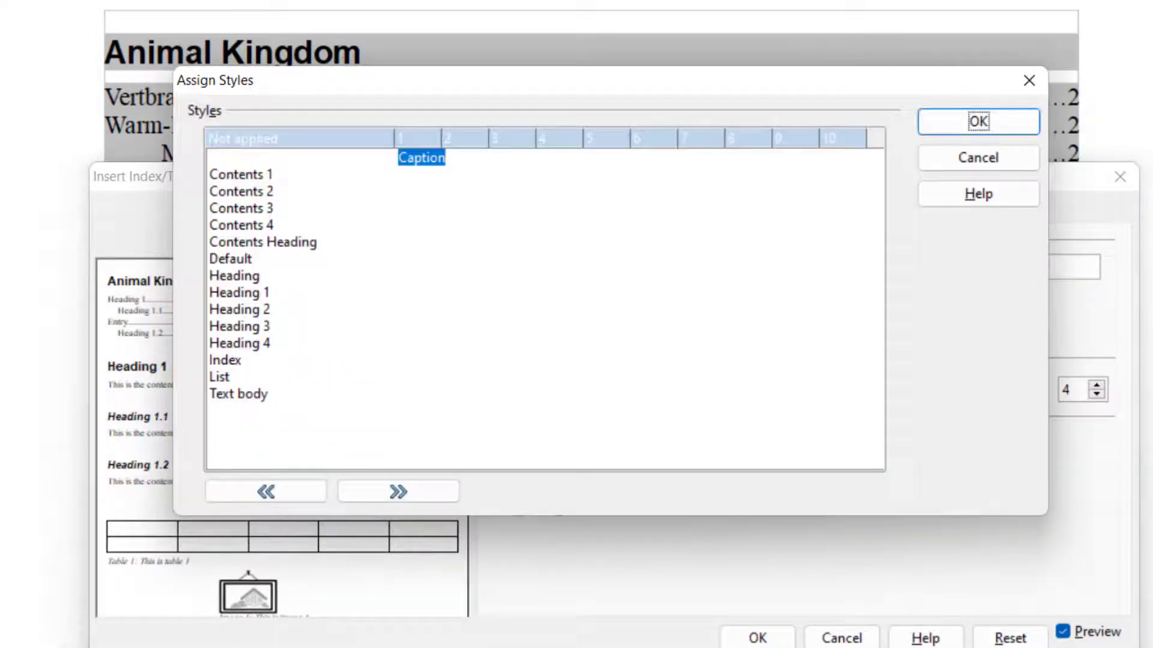
{"action": "key", "text": "shift+Tab"}
{"action": "key", "text": "space"}
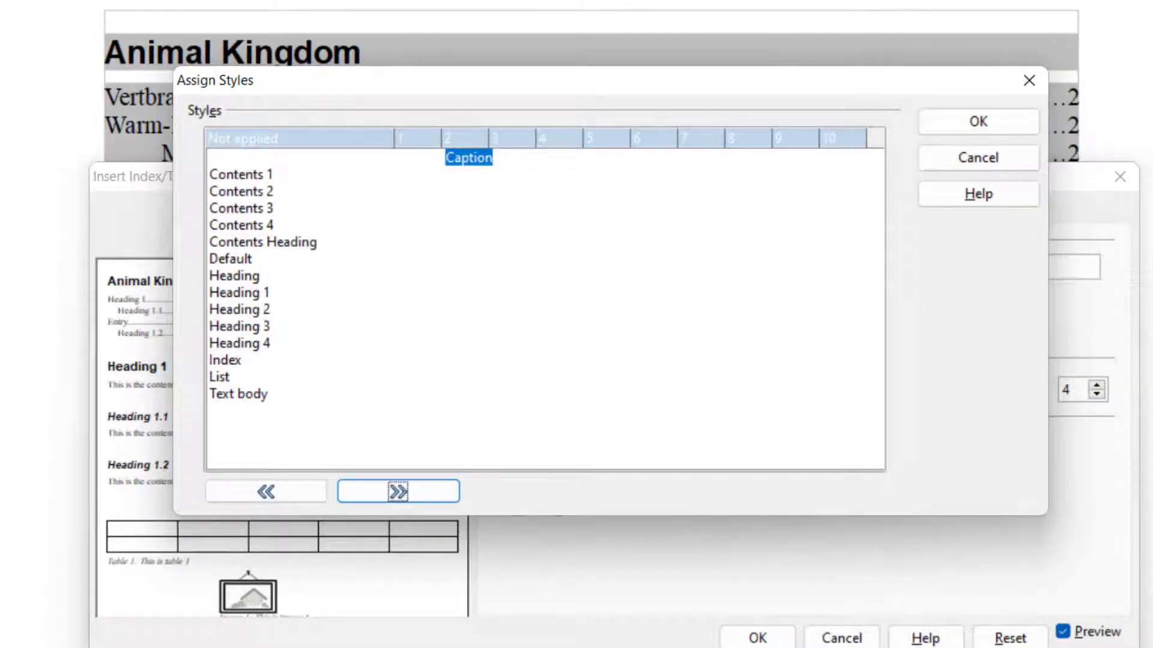
{"action": "key", "text": "Tab"}
{"action": "key", "text": "Return"}
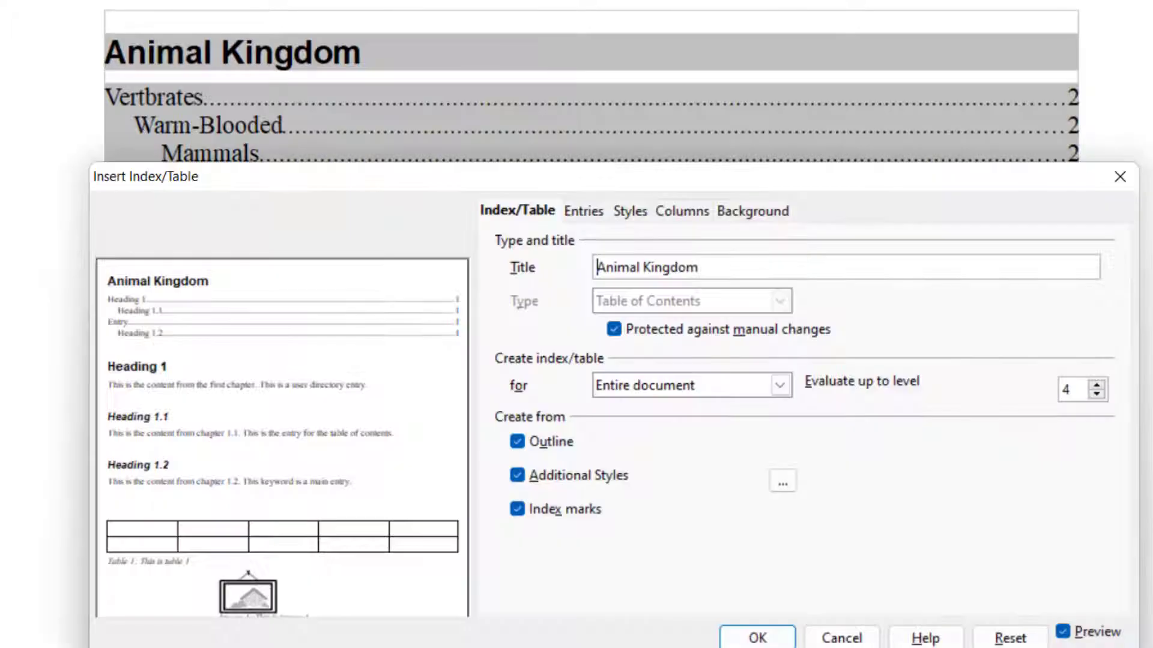
Examine the table of contents' entry settings for levels 1 to 4 and the level 1 chapter number, entry text, tab stop and page number elements
{"action": "key", "text": "ctrl+Page_Down"}
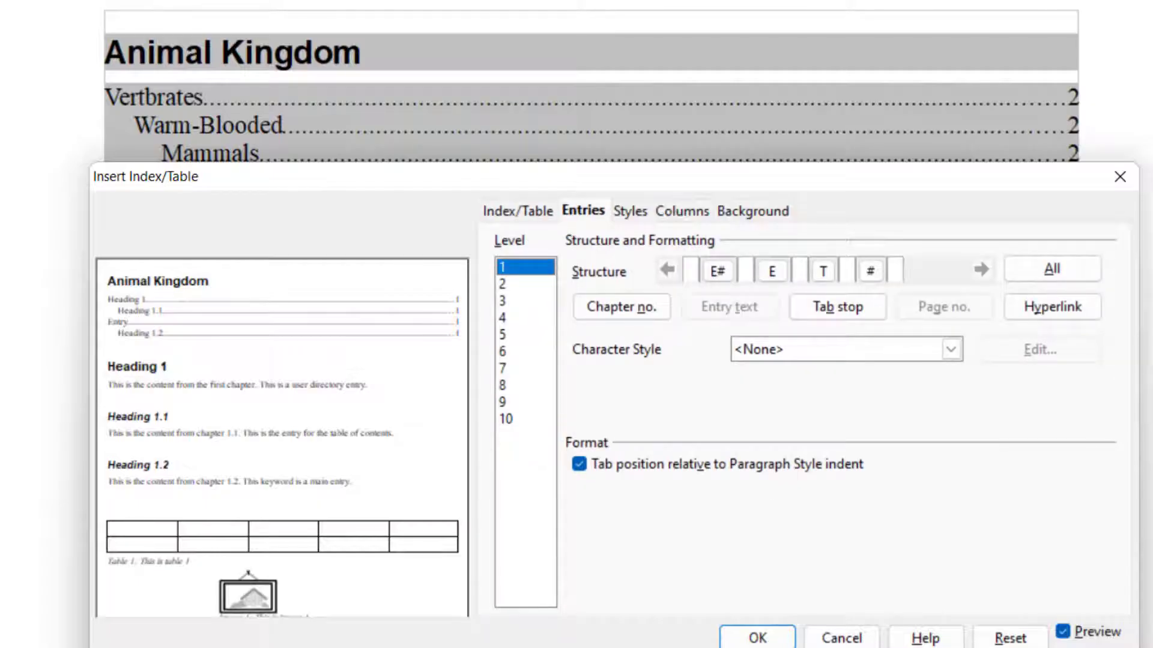
{"action": "left_click", "coordinate": [524, 283]}
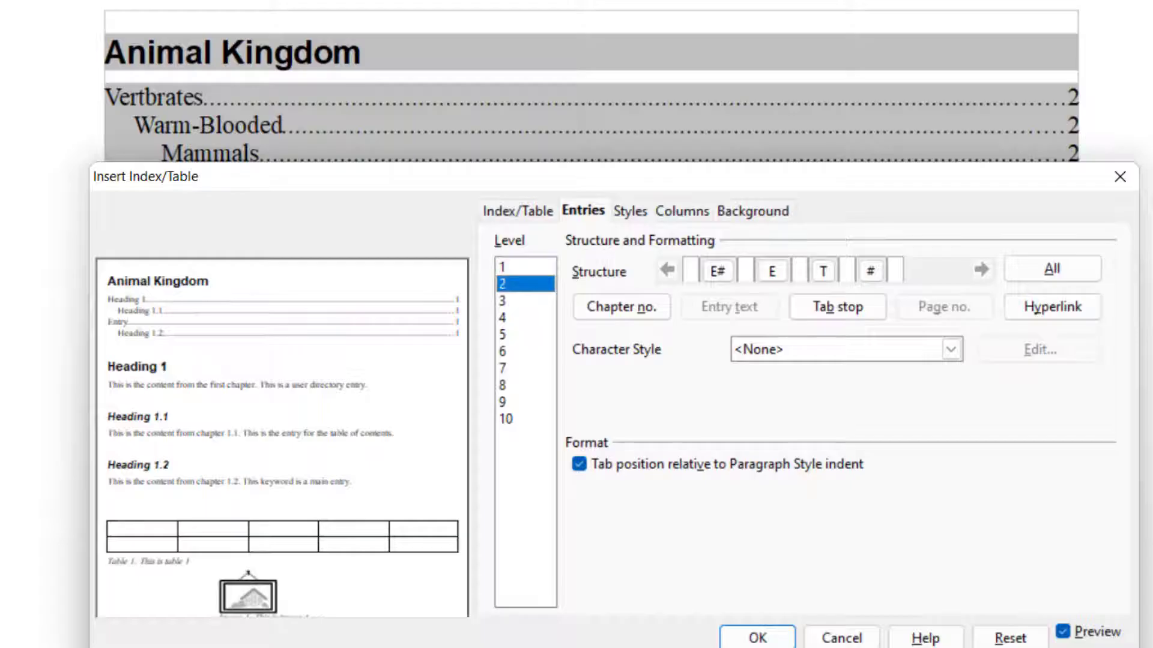
{"action": "left_click", "coordinate": [524, 317]}
{"action": "left_click", "coordinate": [524, 300]}
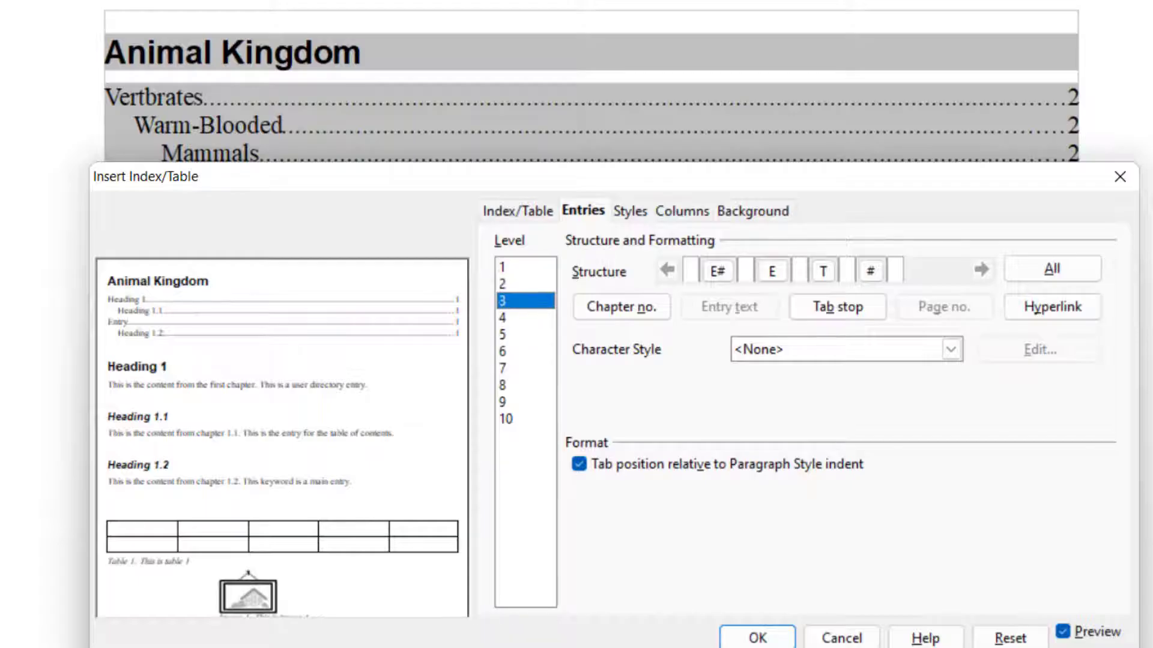
{"action": "left_click", "coordinate": [524, 266]}
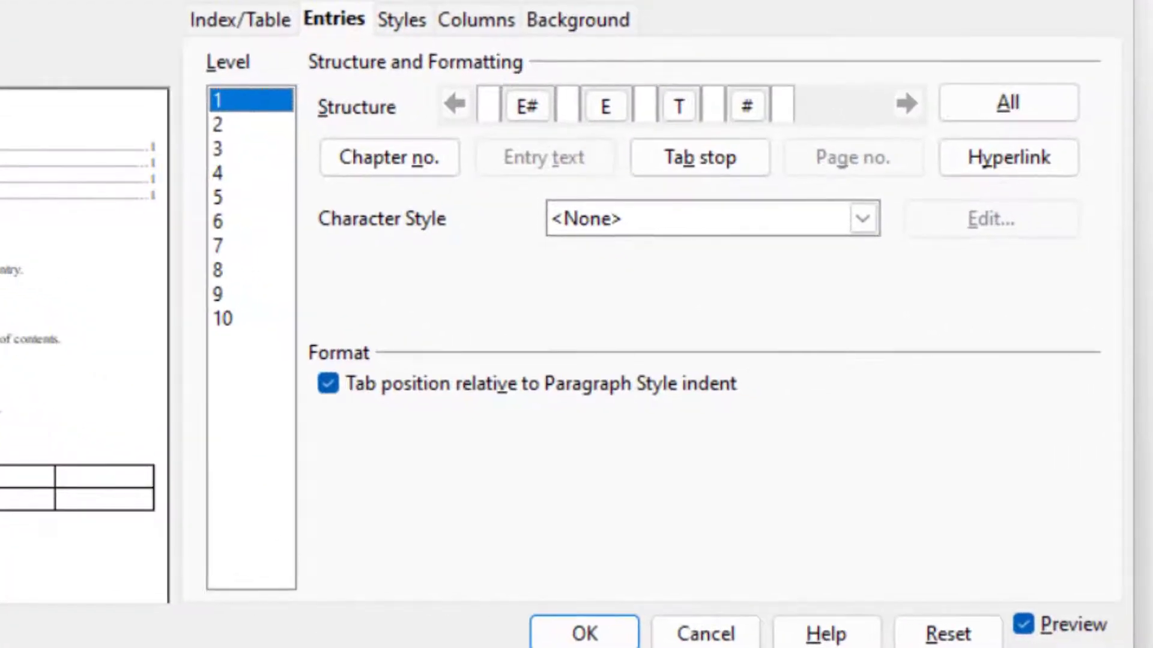
{"action": "left_click", "coordinate": [718, 271]}
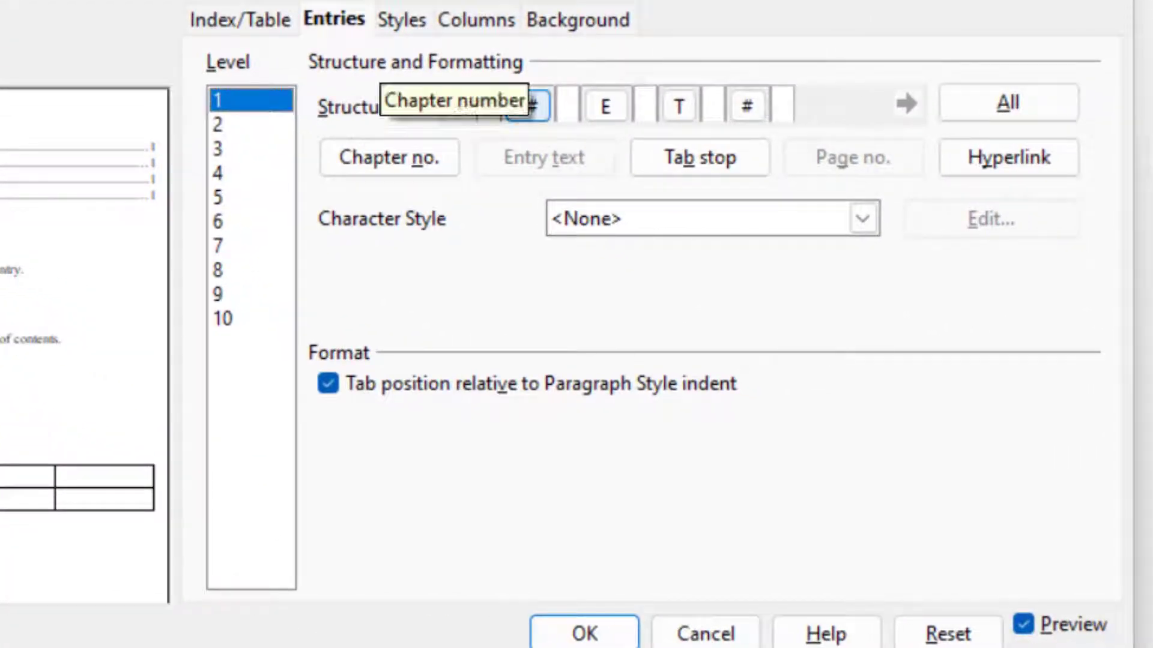
{"action": "left_click", "coordinate": [605, 106]}
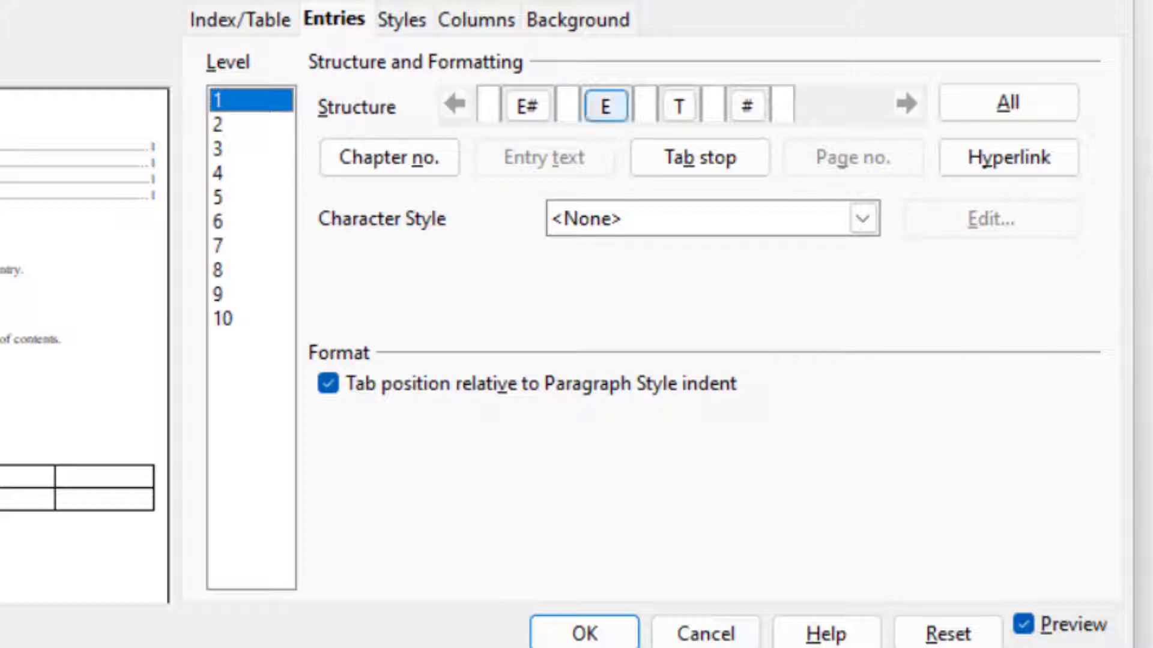
{"action": "left_click", "coordinate": [679, 106]}
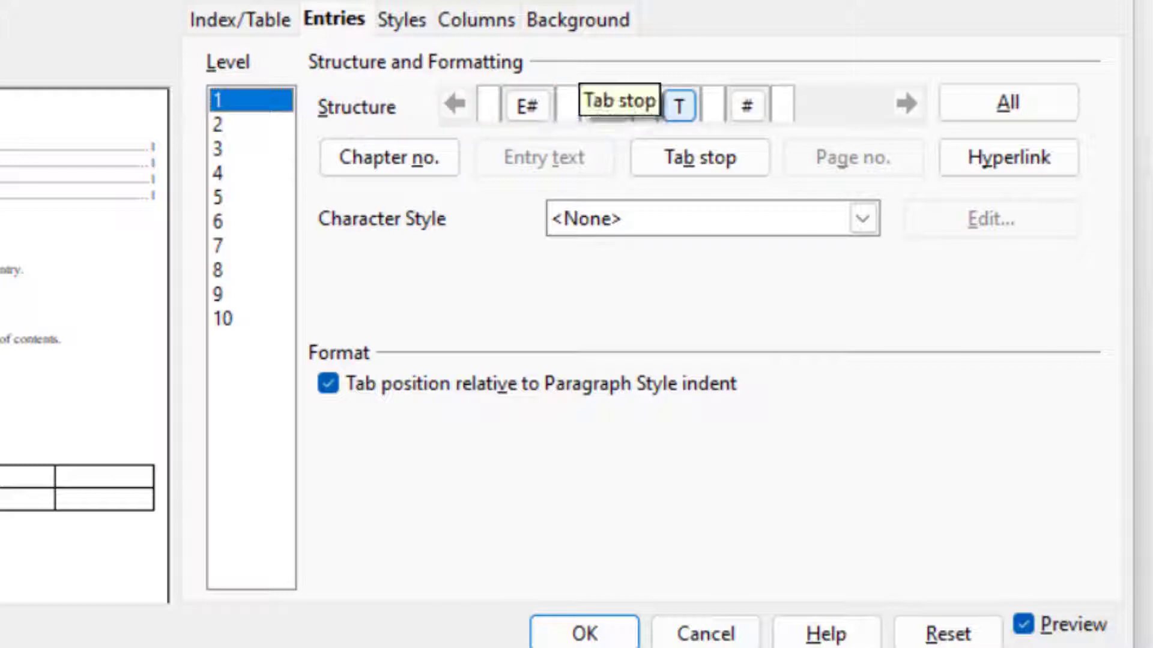
{"action": "left_click", "coordinate": [747, 107]}
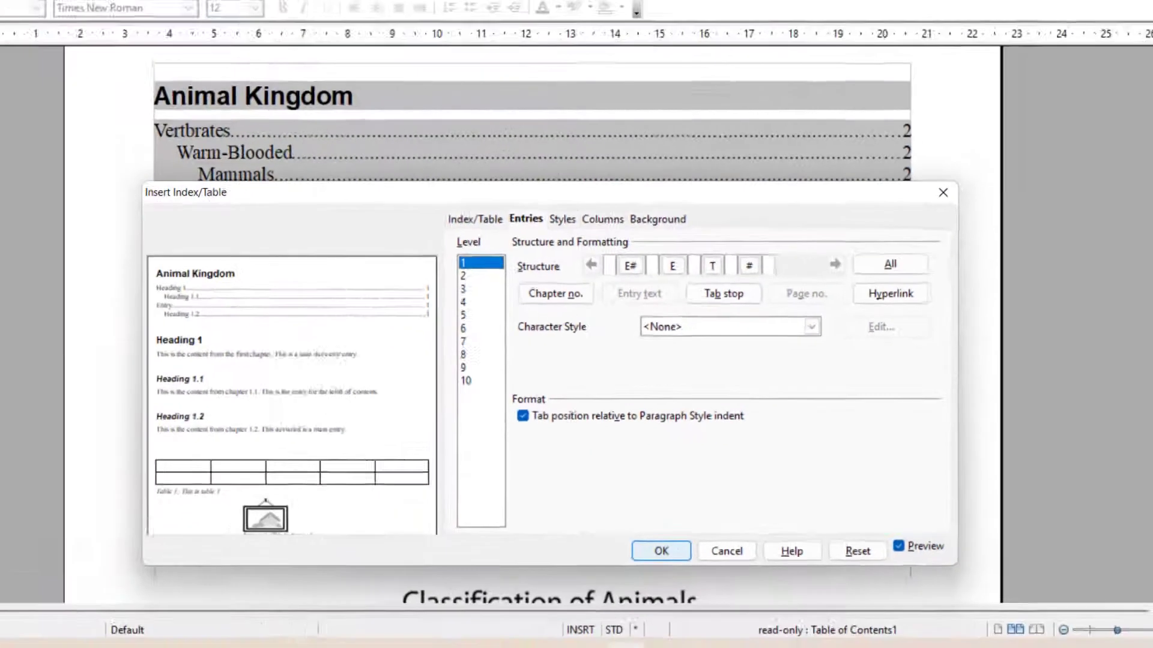
{"action": "key", "text": "Escape"}
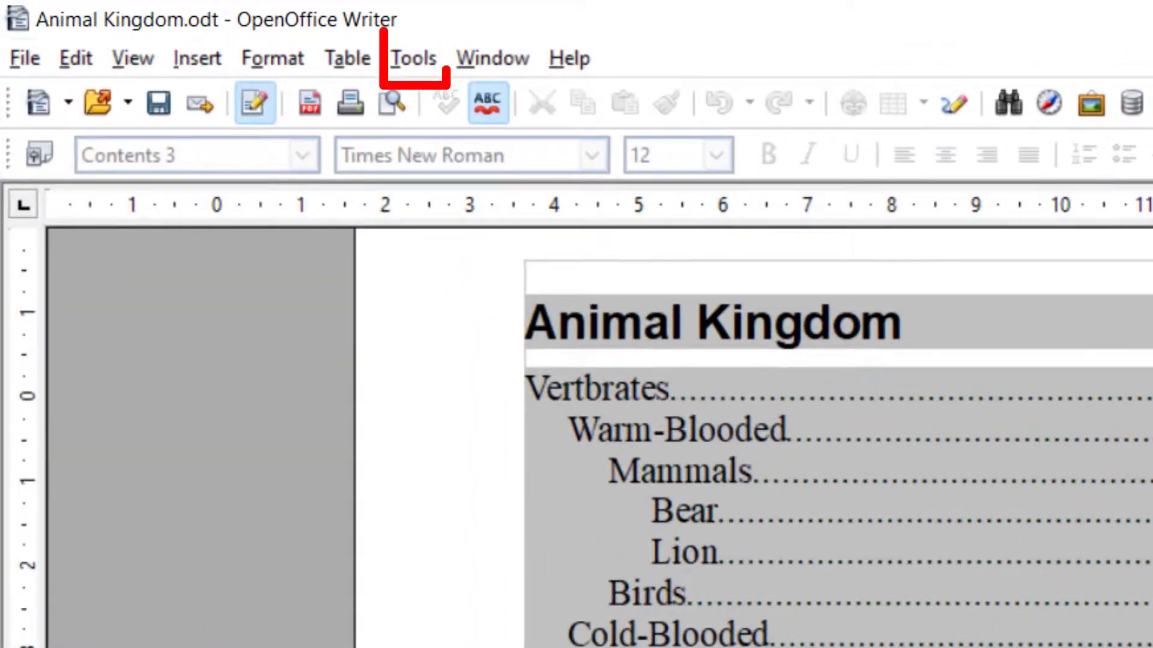
Set outline numbering for level 1 (Heading 1) to the 1, 2, 3 format with a period after the number
{"action": "key", "text": "alt+t"}
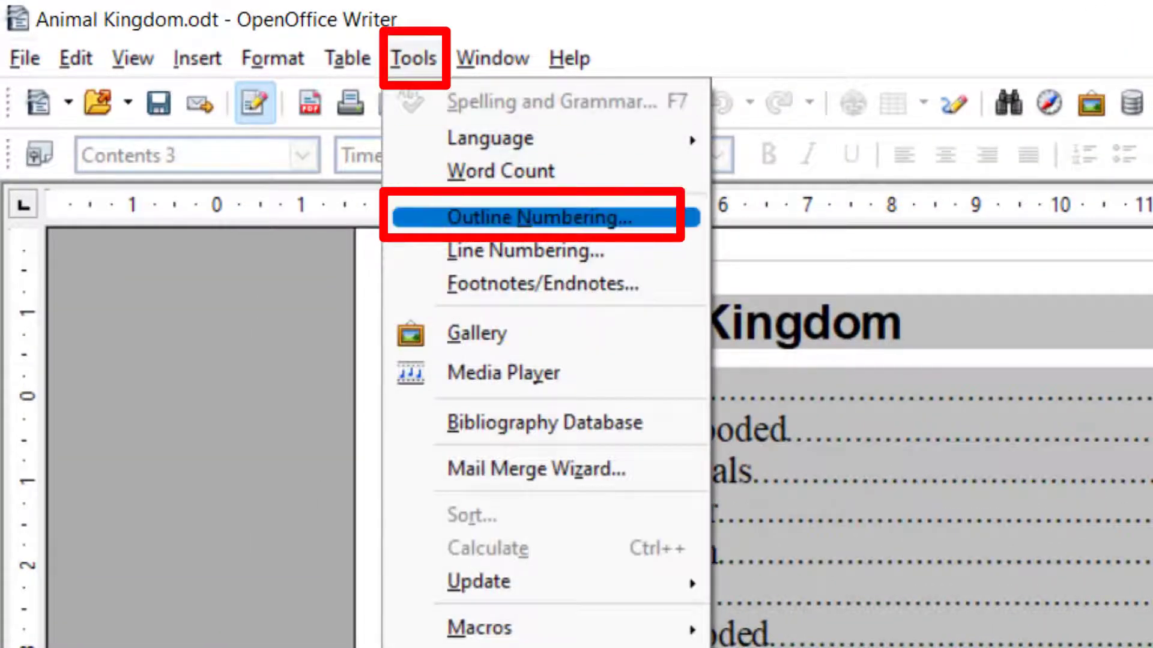
{"action": "key", "text": "Return"}
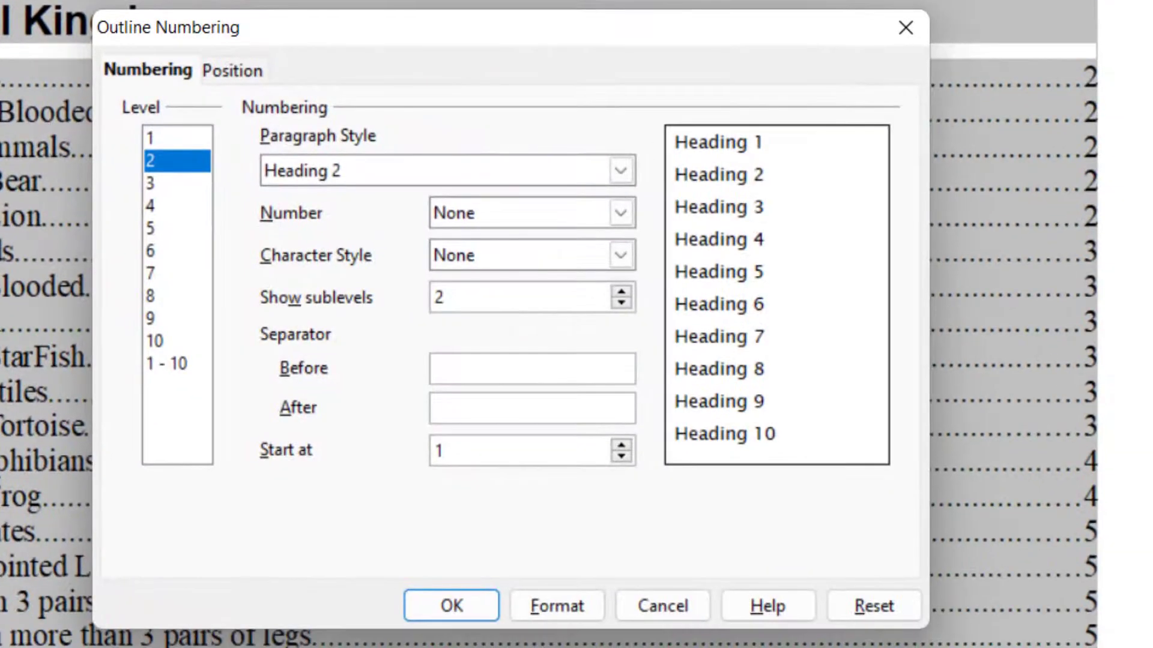
{"action": "left_click", "coordinate": [177, 138]}
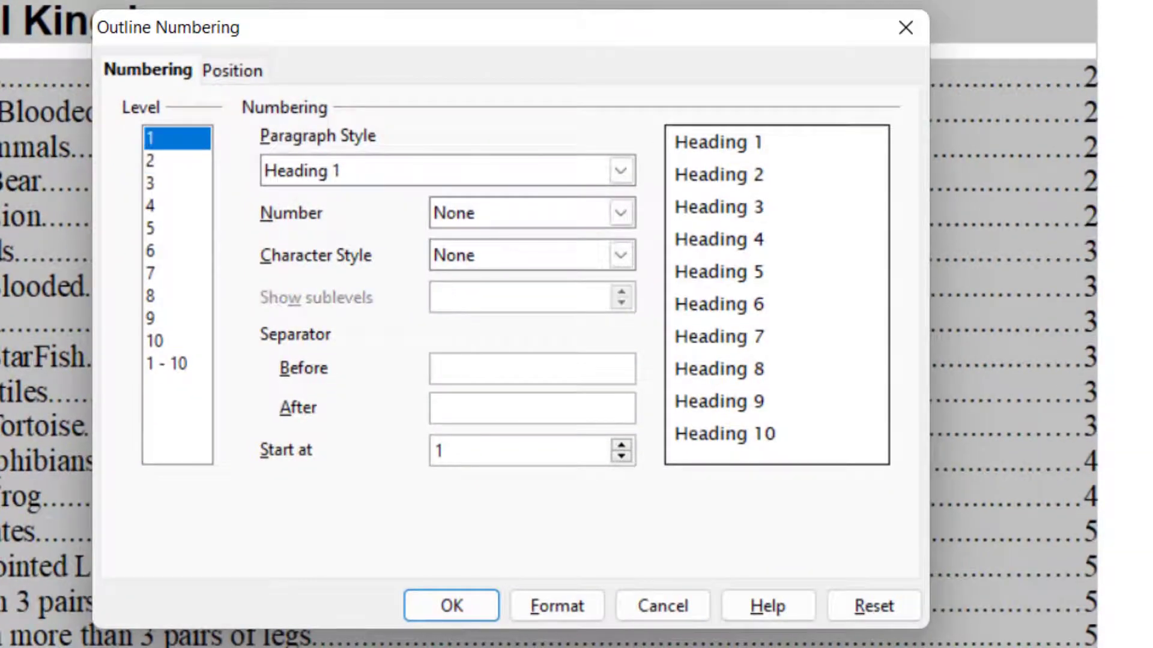
{"action": "left_click", "coordinate": [620, 213]}
{"action": "left_click", "coordinate": [531, 262]}
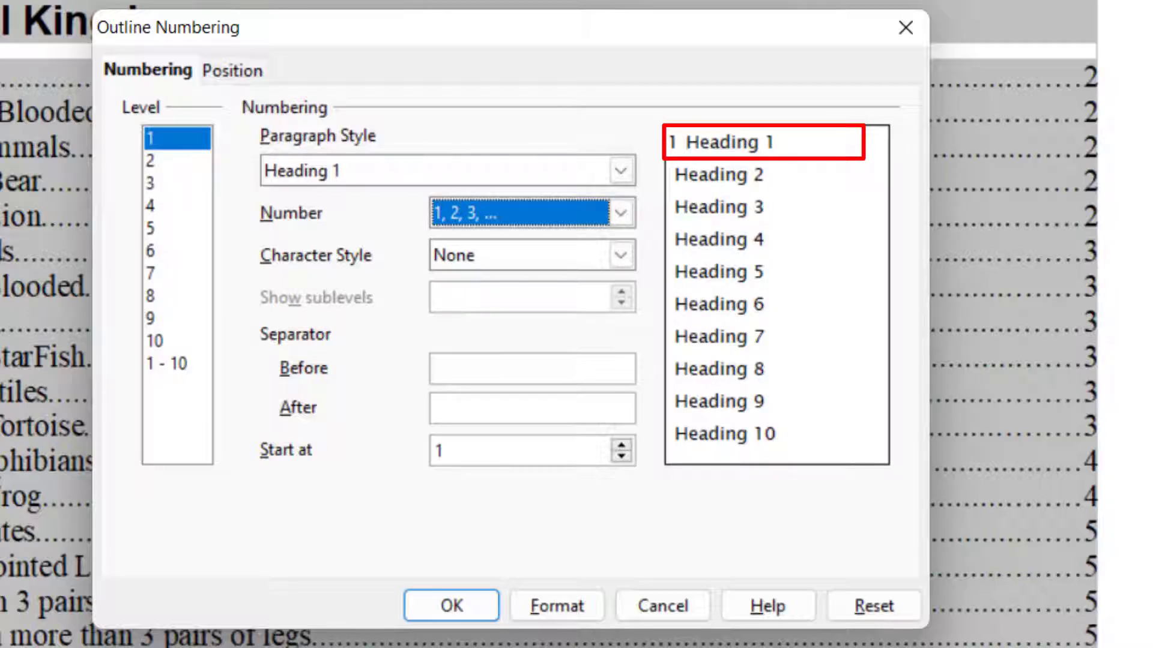
{"action": "key", "text": "alt+a"}
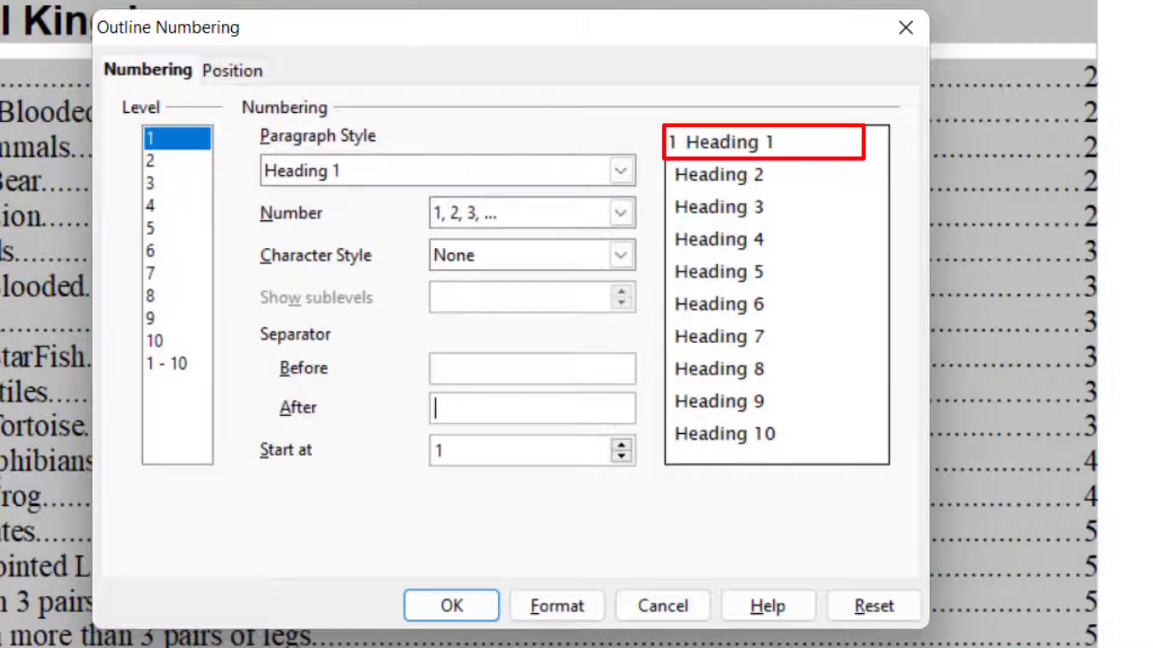
{"action": "type", "text": "."}
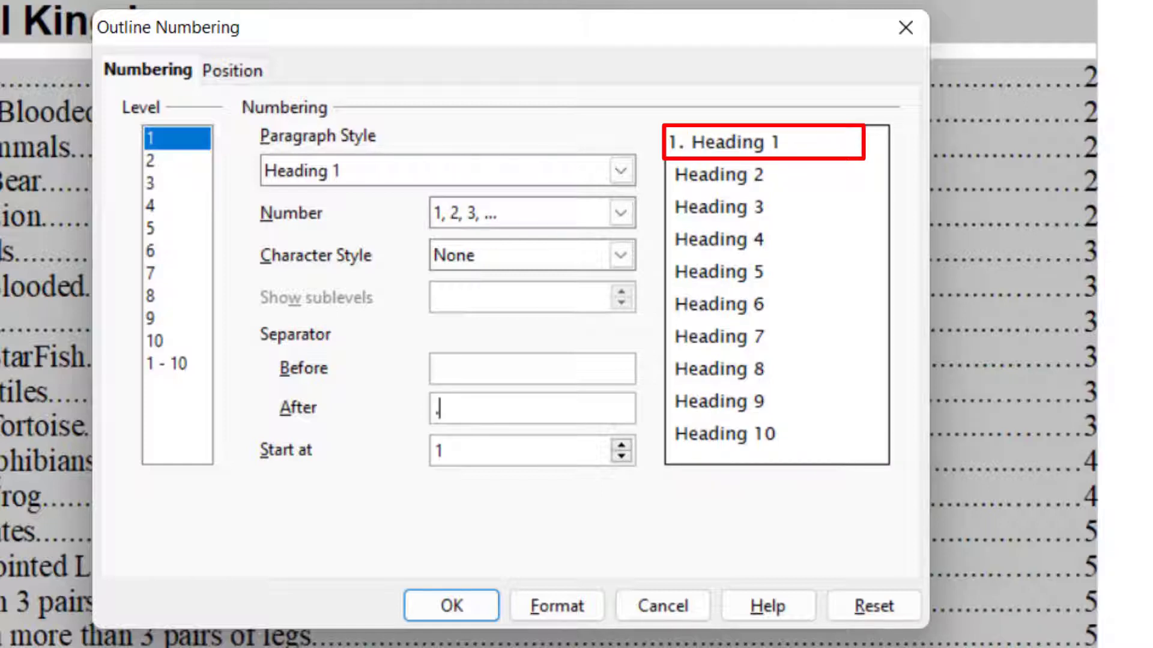
Set outline numbering for level 2 (Heading 2) to the 1, 2, 3 format with a period after the number
{"action": "left_click", "coordinate": [177, 161]}
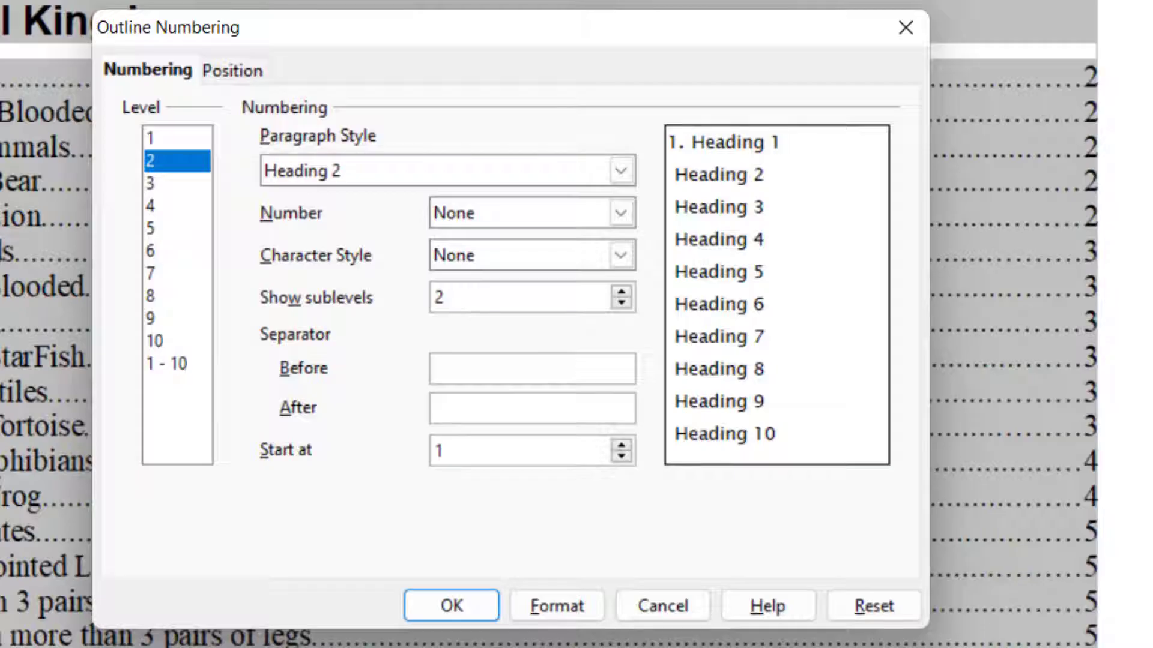
{"action": "left_click", "coordinate": [621, 213]}
{"action": "key", "text": "Down"}
{"action": "key", "text": "Return"}
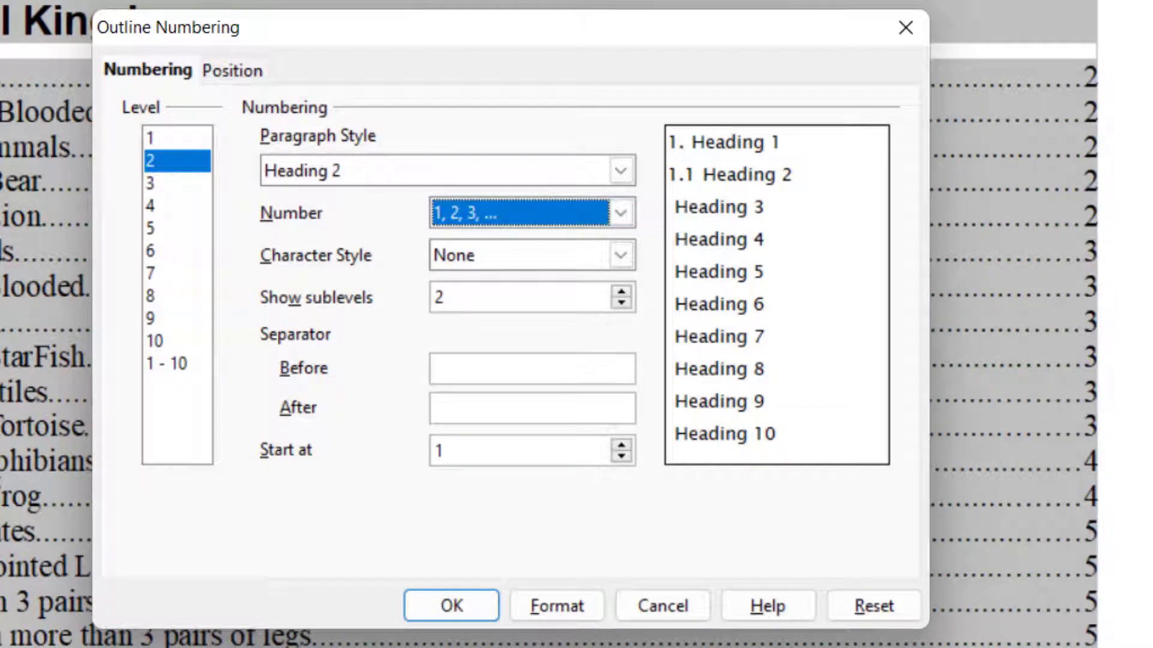
{"action": "key", "text": "alt+a"}
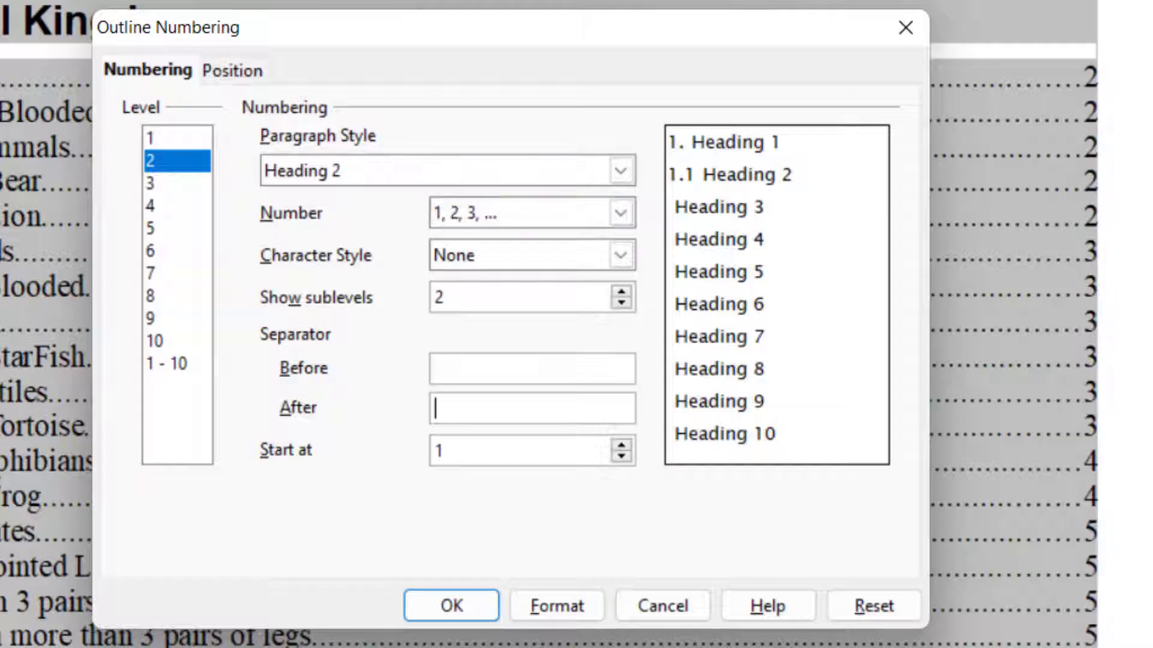
{"action": "type", "text": "."}
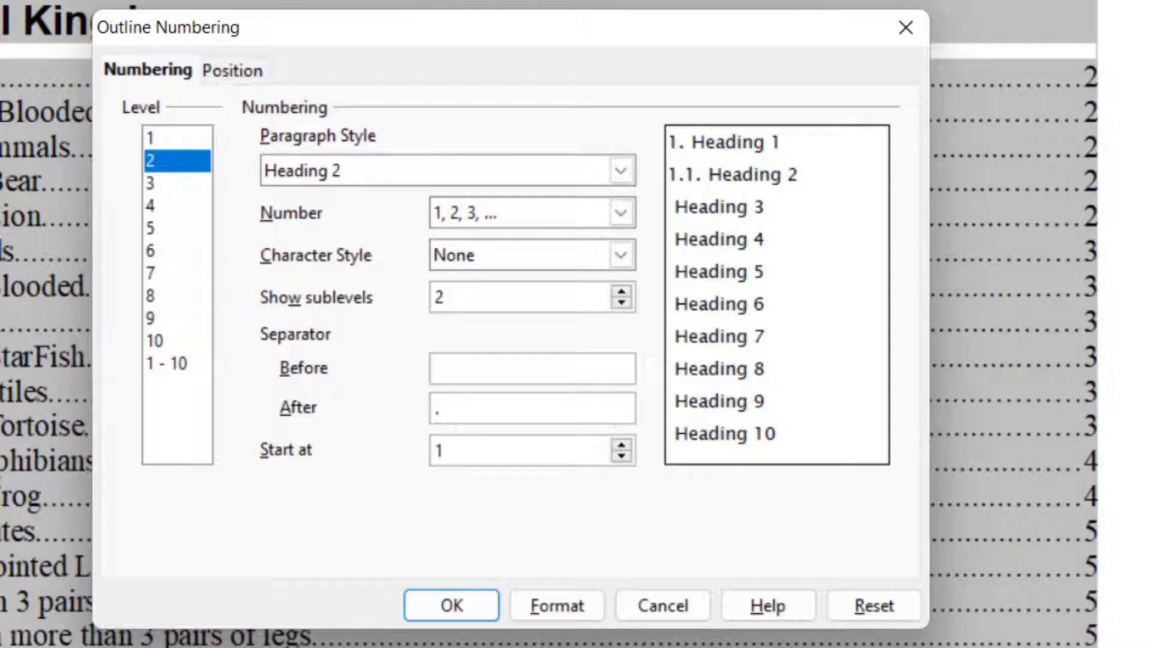
Set outline numbering for level 3 (Heading 3) to the 1, 2, 3 format with a period after the number
{"action": "left_click", "coordinate": [177, 183]}
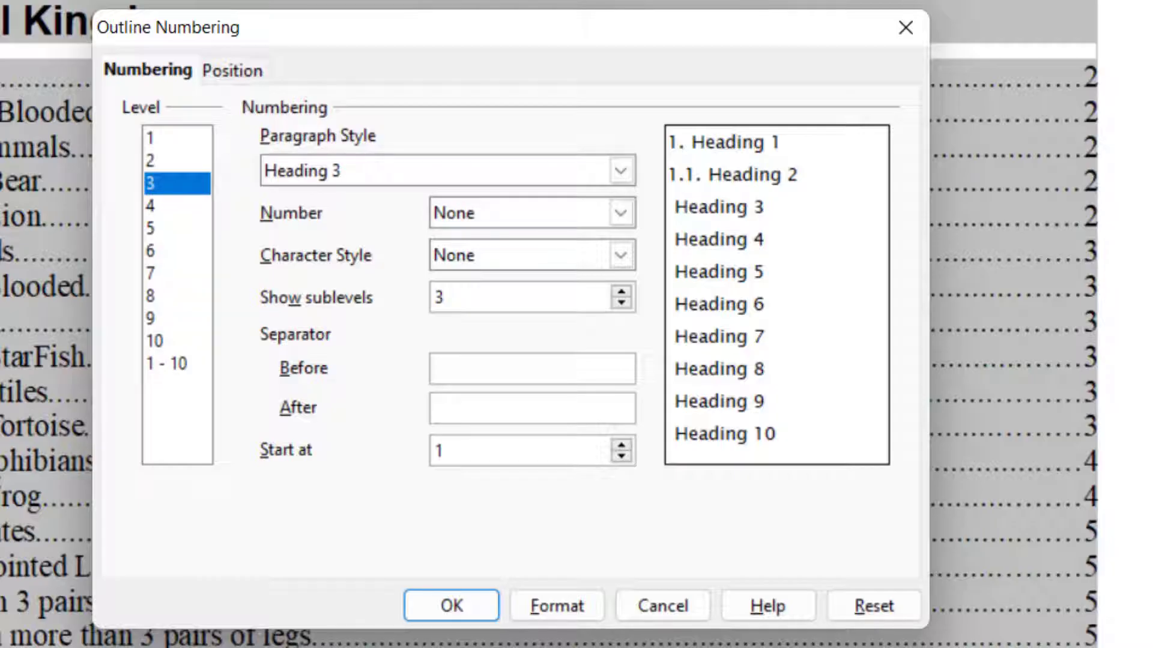
{"action": "left_click", "coordinate": [621, 213]}
{"action": "left_click", "coordinate": [465, 260]}
{"action": "left_click", "coordinate": [531, 409]}
{"action": "type", "text": "."}
Set outline numbering for level 4 (Heading 4) to the 1, 2, 3 format with a period after the number, and apply the numbering
{"action": "left_click", "coordinate": [177, 206]}
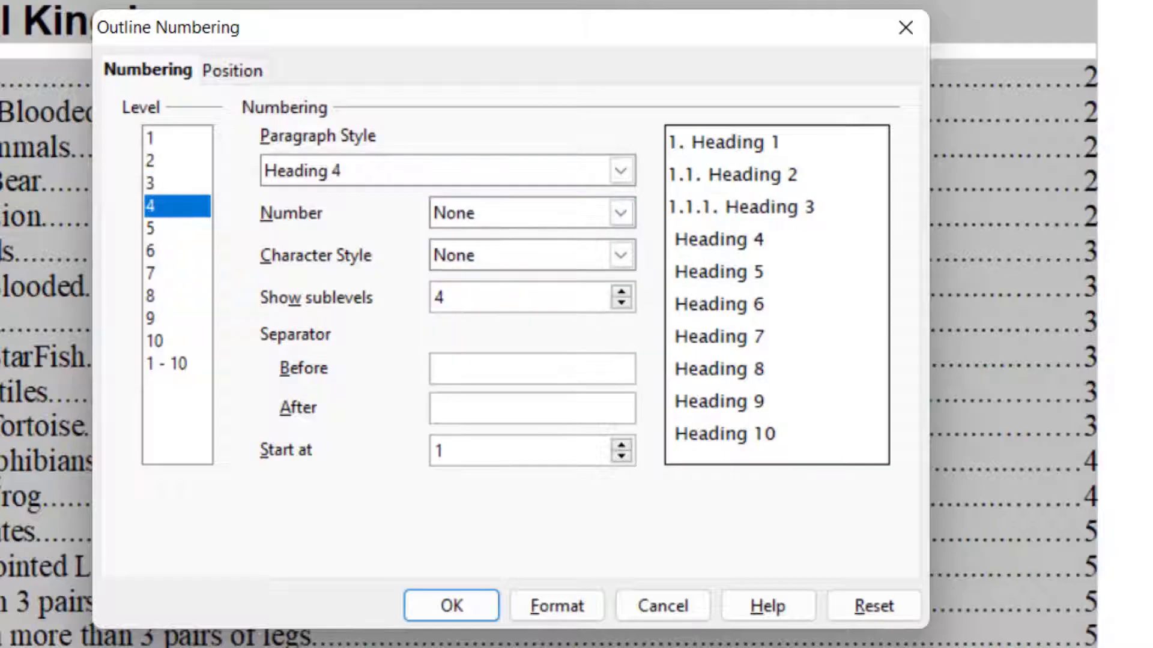
{"action": "left_click", "coordinate": [620, 213]}
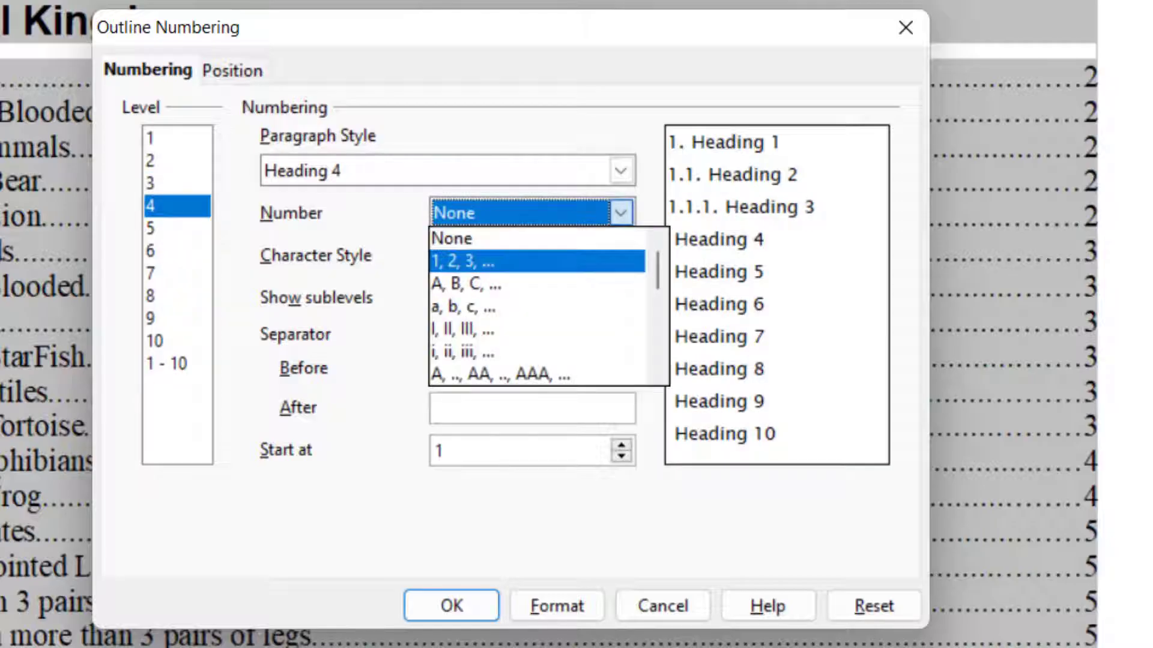
{"action": "left_click", "coordinate": [465, 260]}
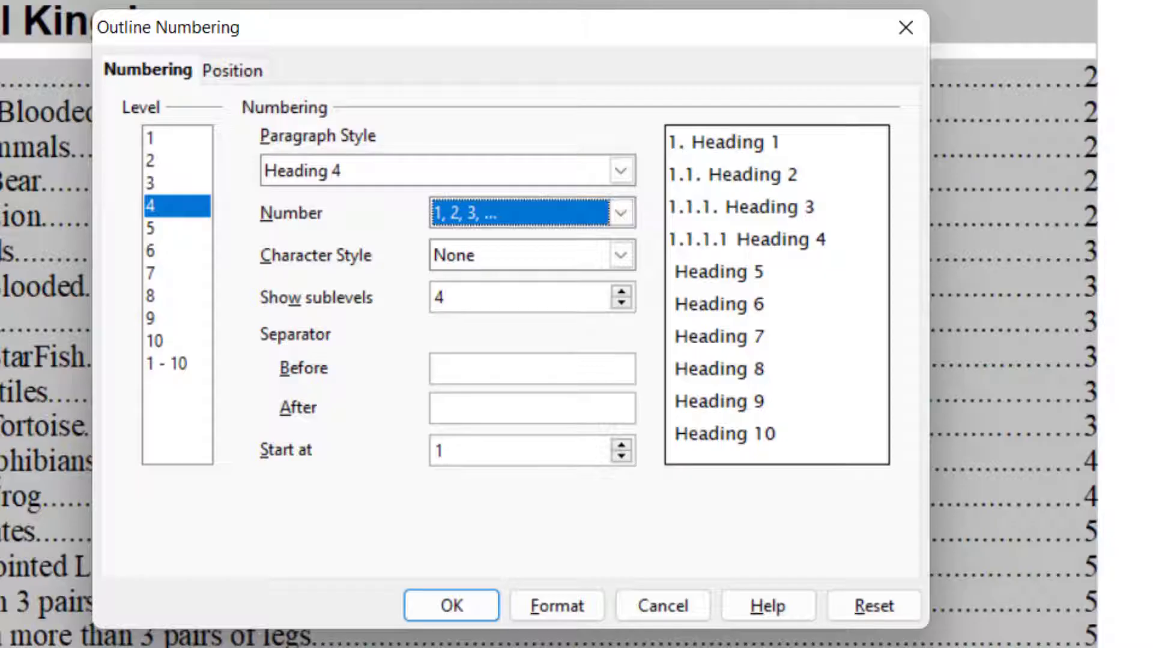
{"action": "left_click", "coordinate": [436, 408]}
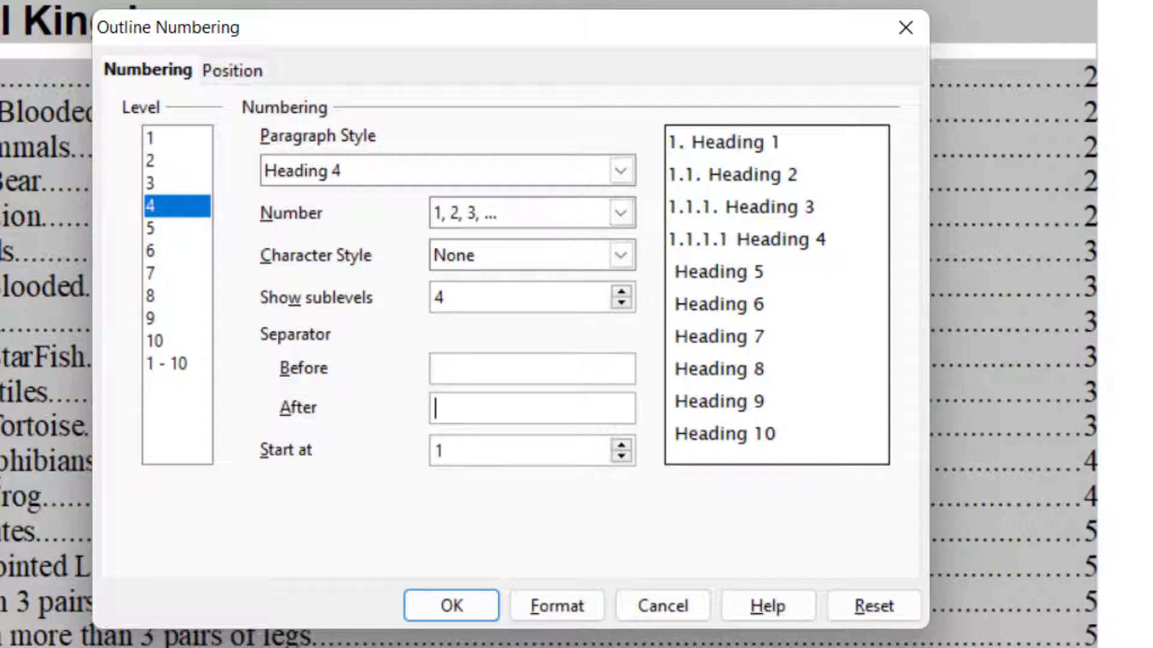
{"action": "type", "text": "."}
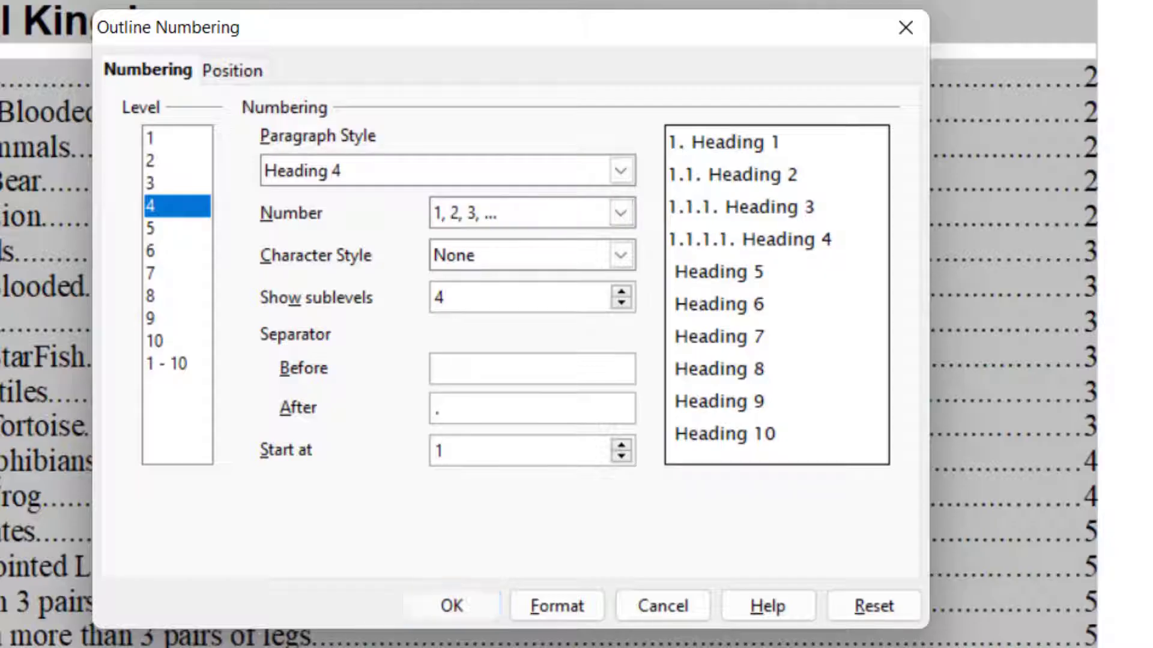
{"action": "key", "text": "Return"}
Add spaces between the chapter number and the entry text in the table of contents' entry structure for levels 1 to 4
{"action": "right_click", "coordinate": [350, 258]}
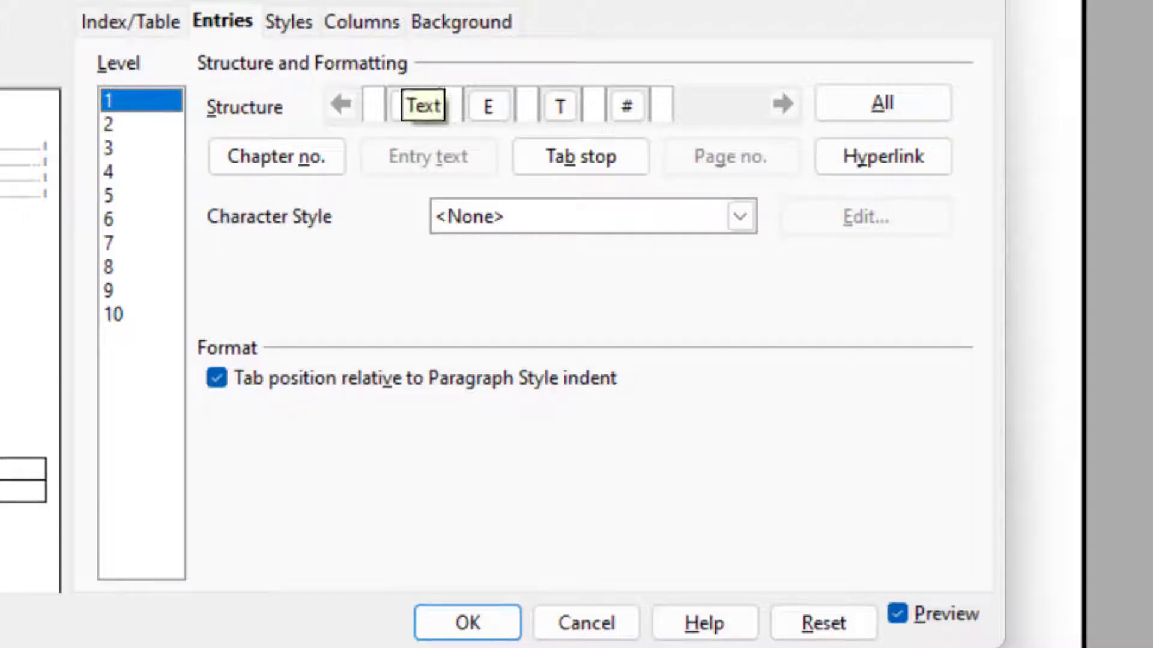
{"action": "left_click", "coordinate": [453, 106]}
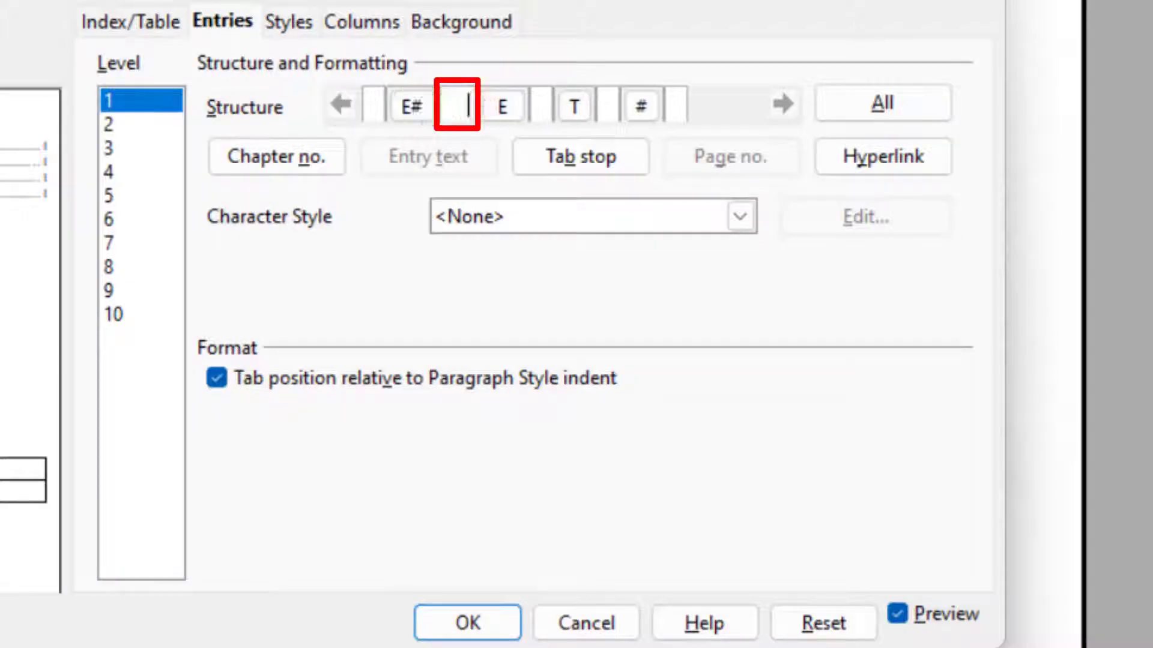
{"action": "left_click", "coordinate": [140, 124]}
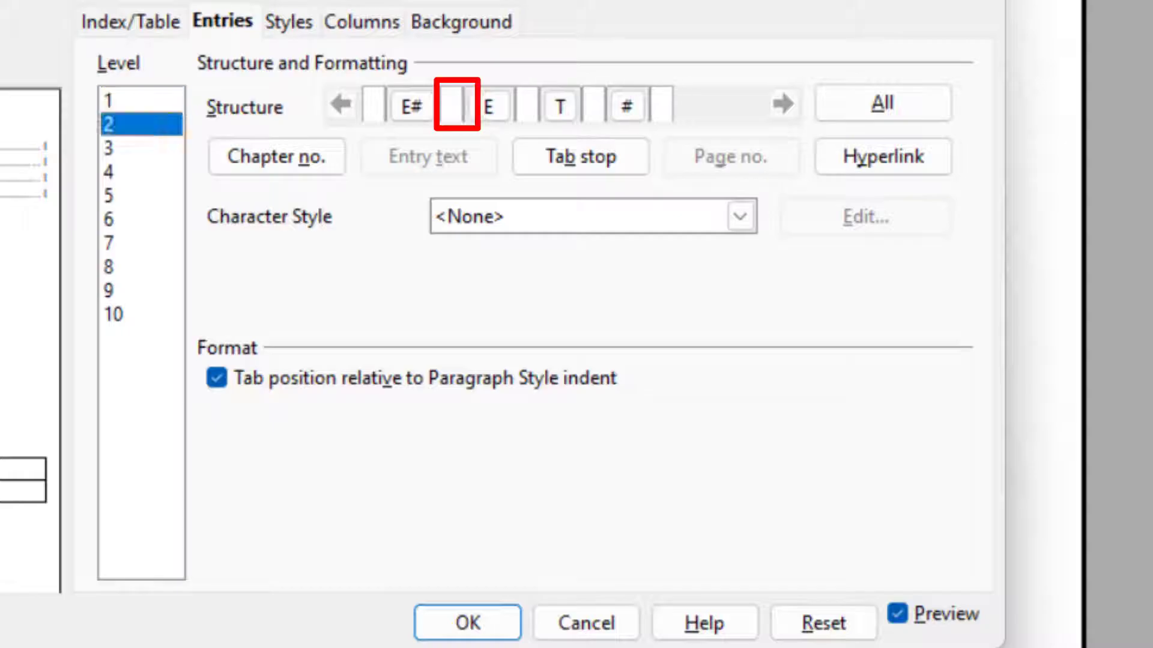
{"action": "left_click", "coordinate": [454, 106]}
{"action": "left_click", "coordinate": [454, 107]}
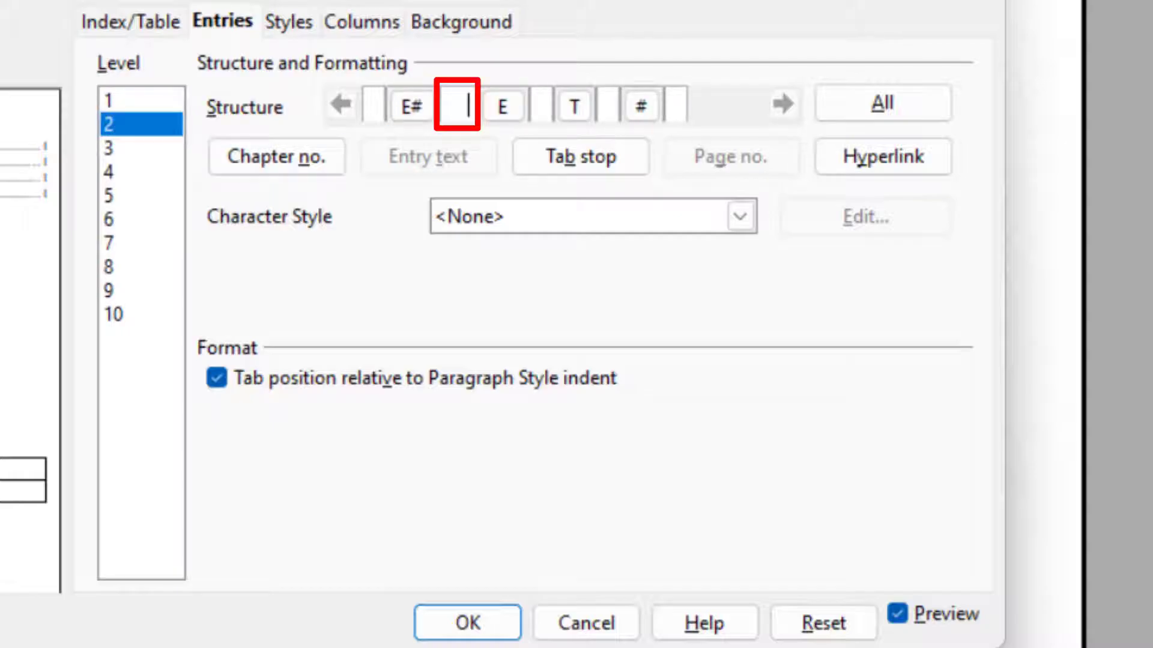
{"action": "left_click", "coordinate": [108, 147]}
{"action": "left_click", "coordinate": [453, 106]}
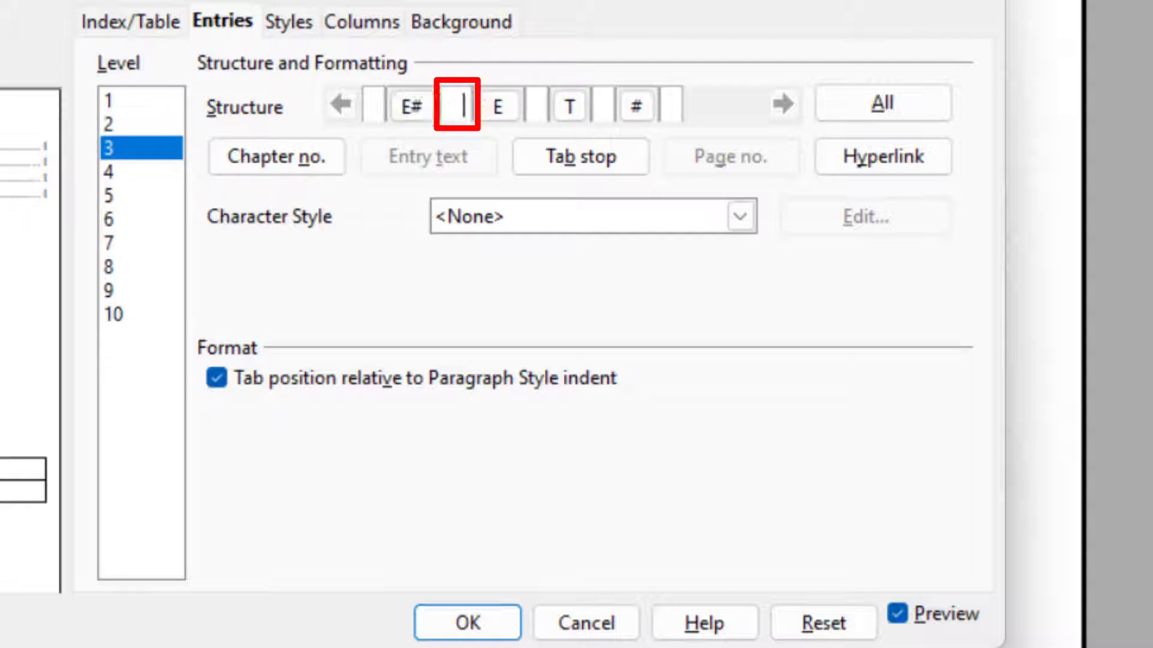
{"action": "left_click", "coordinate": [141, 172]}
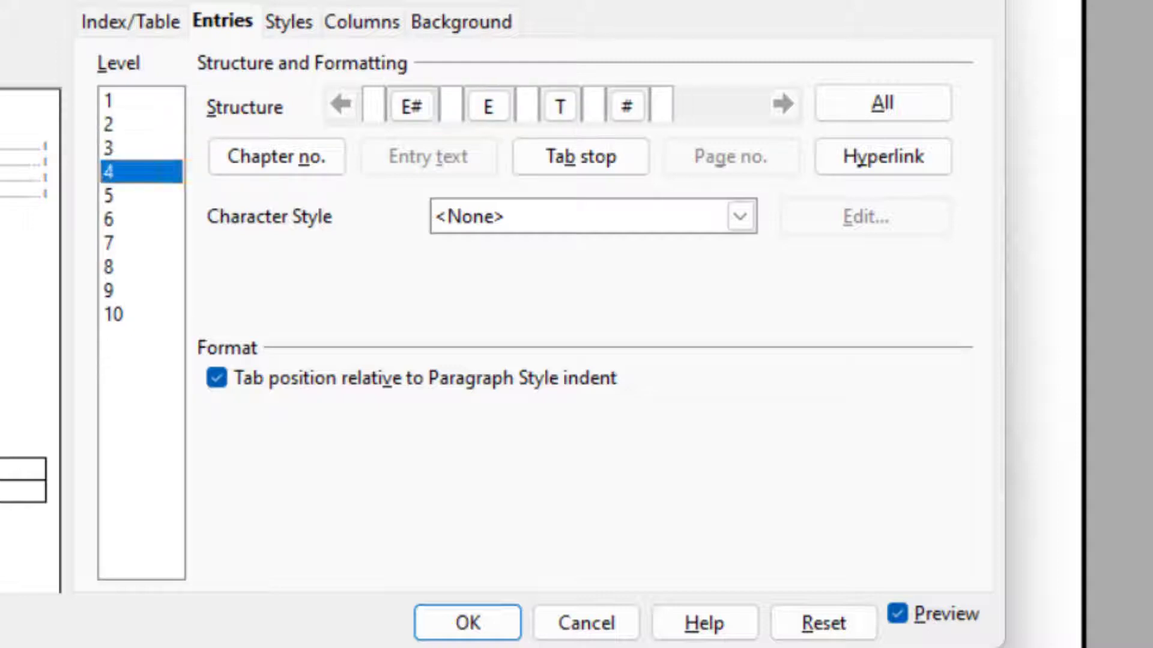
{"action": "left_click", "coordinate": [455, 106]}
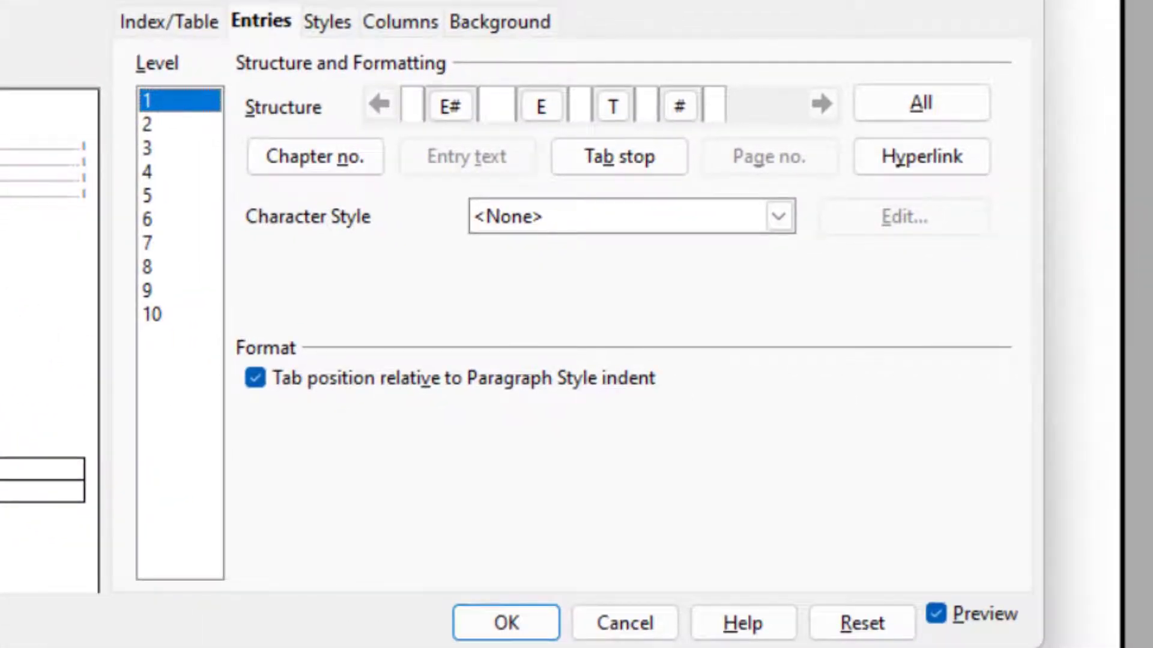
Delete the tab stop from the level 1 entry structure and reinsert a right-aligned one between the entry text and the page number
{"action": "left_click", "coordinate": [612, 107]}
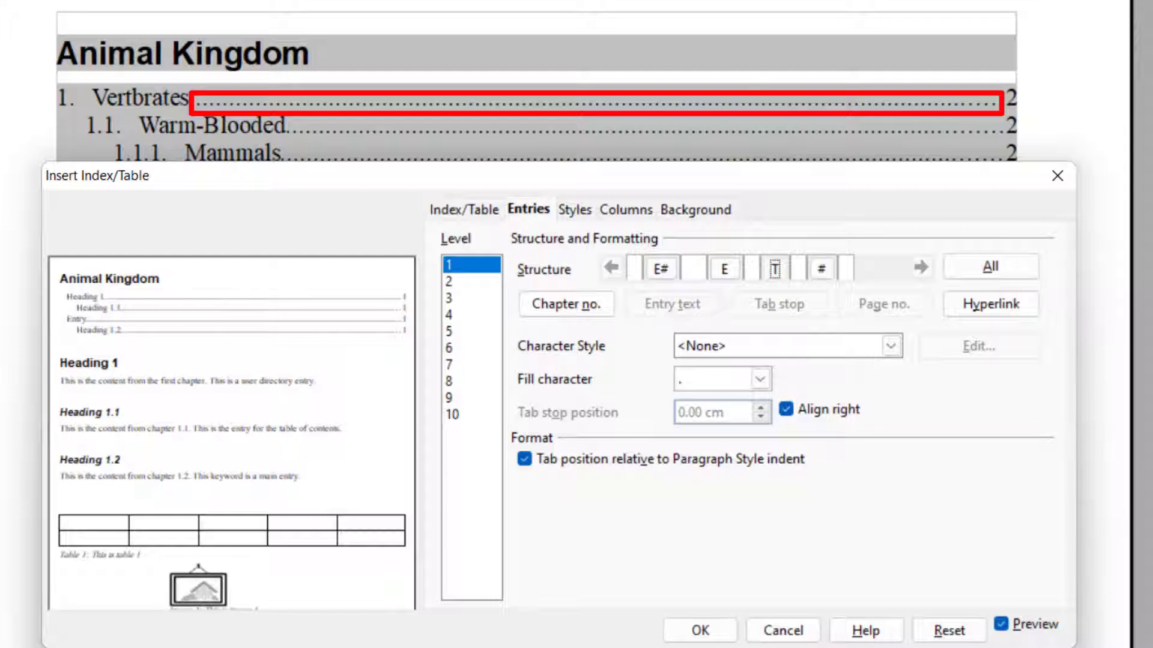
{"action": "key", "text": "Delete"}
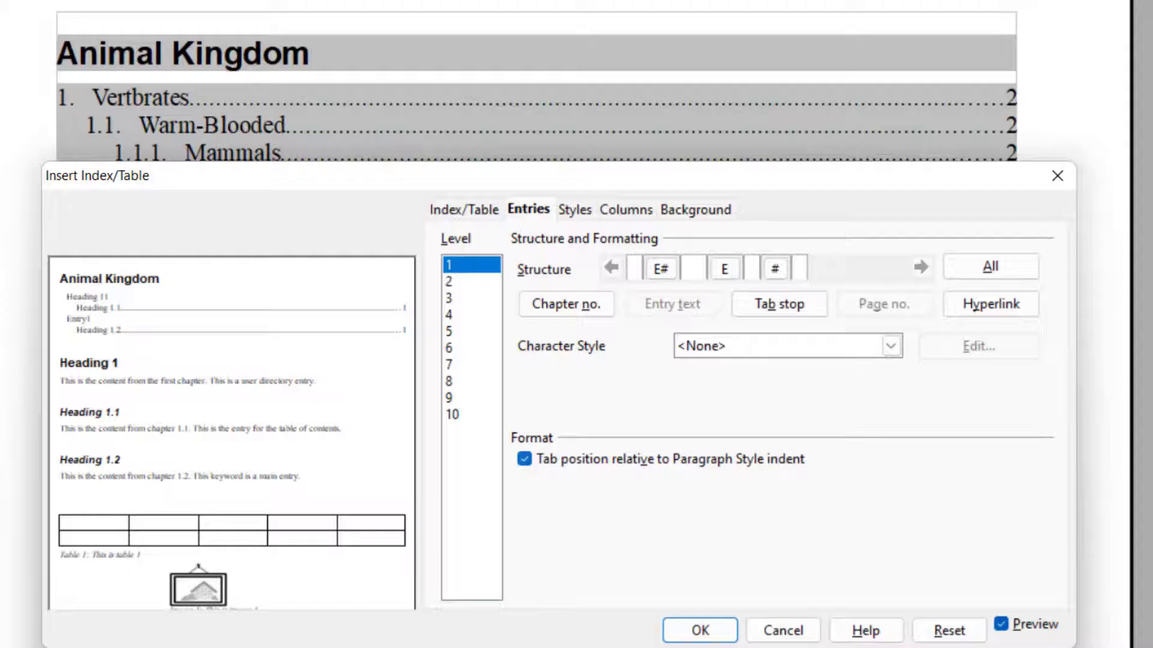
{"action": "left_click", "coordinate": [699, 631]}
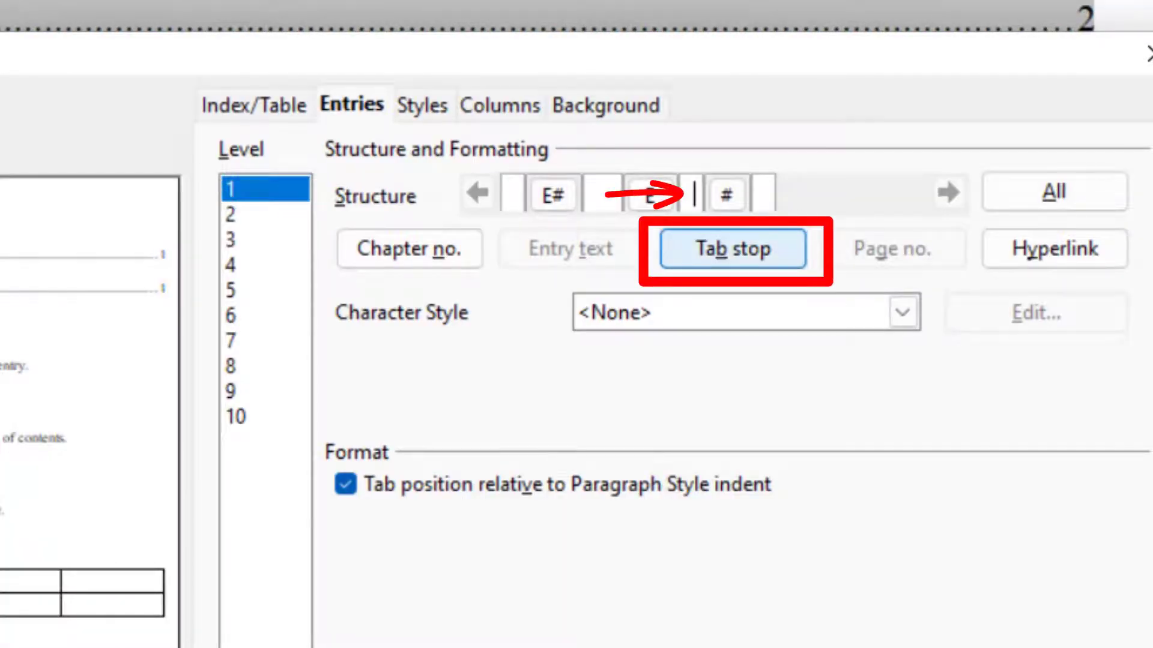
{"action": "left_click", "coordinate": [732, 248]}
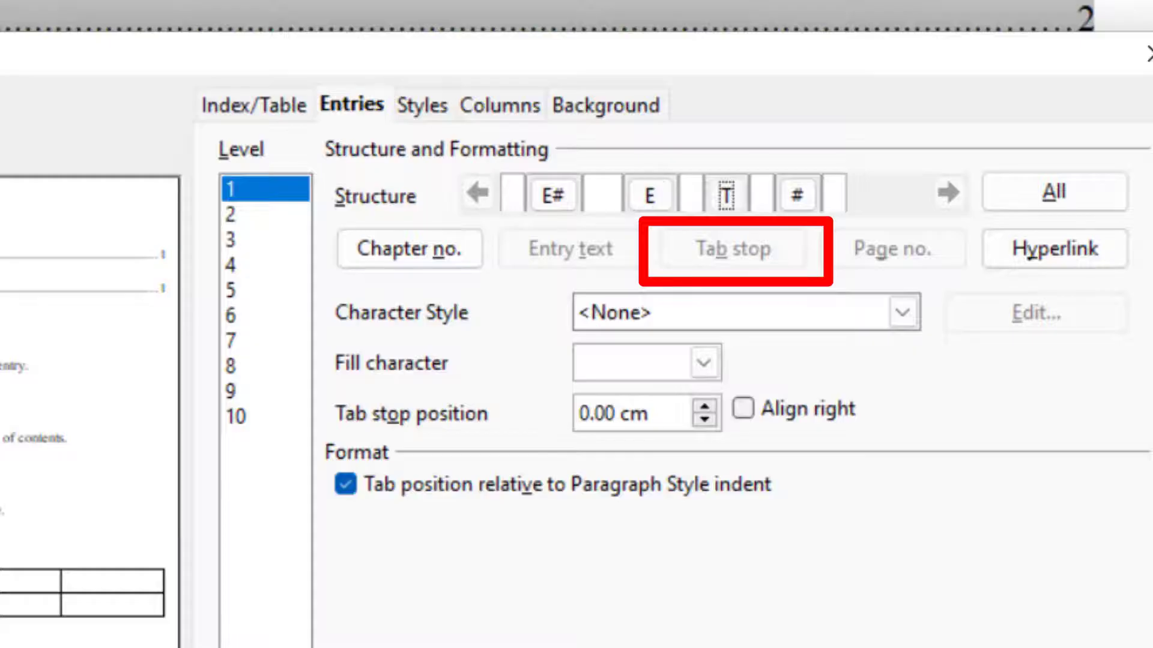
{"action": "left_click", "coordinate": [743, 409]}
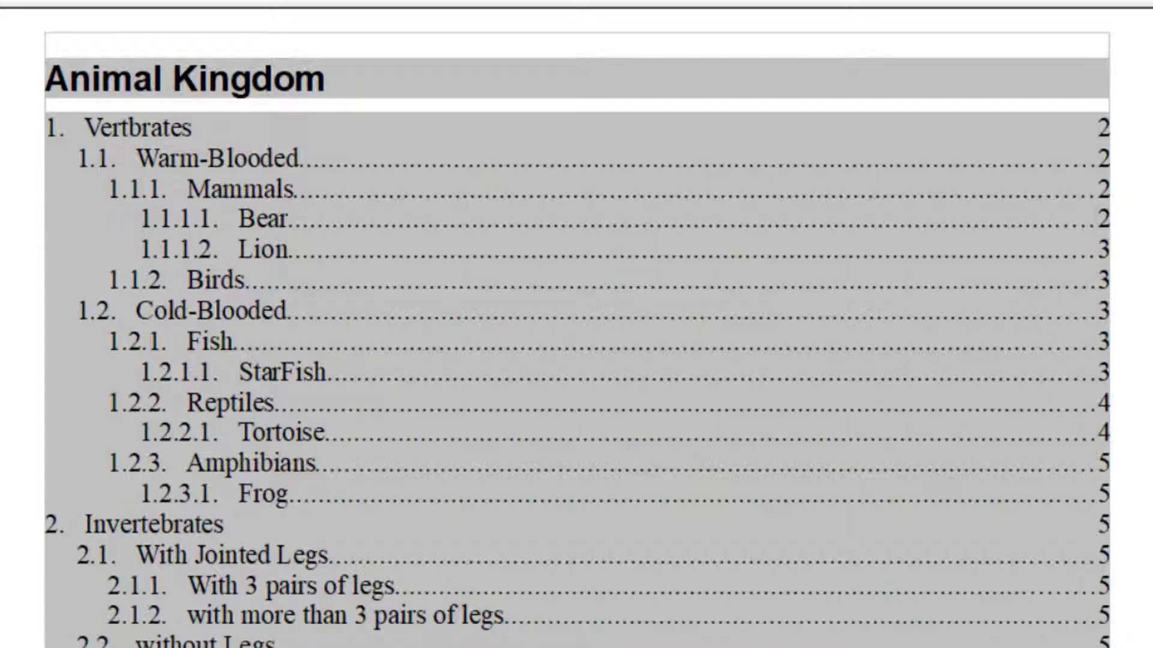
Set the fill character of the level 1 tab stop in the table of contents to an underscore
{"action": "right_click", "coordinate": [694, 137]}
{"action": "left_click", "coordinate": [784, 293]}
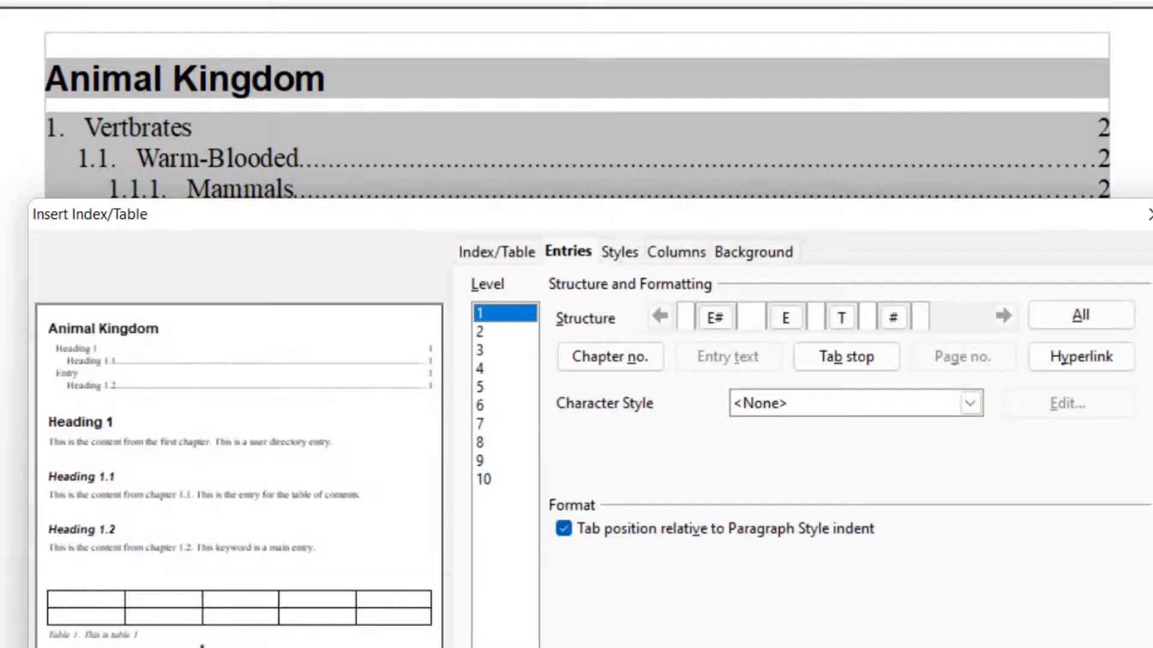
{"action": "left_click", "coordinate": [841, 318]}
{"action": "left_click", "coordinate": [825, 440]}
{"action": "key", "text": "Return"}
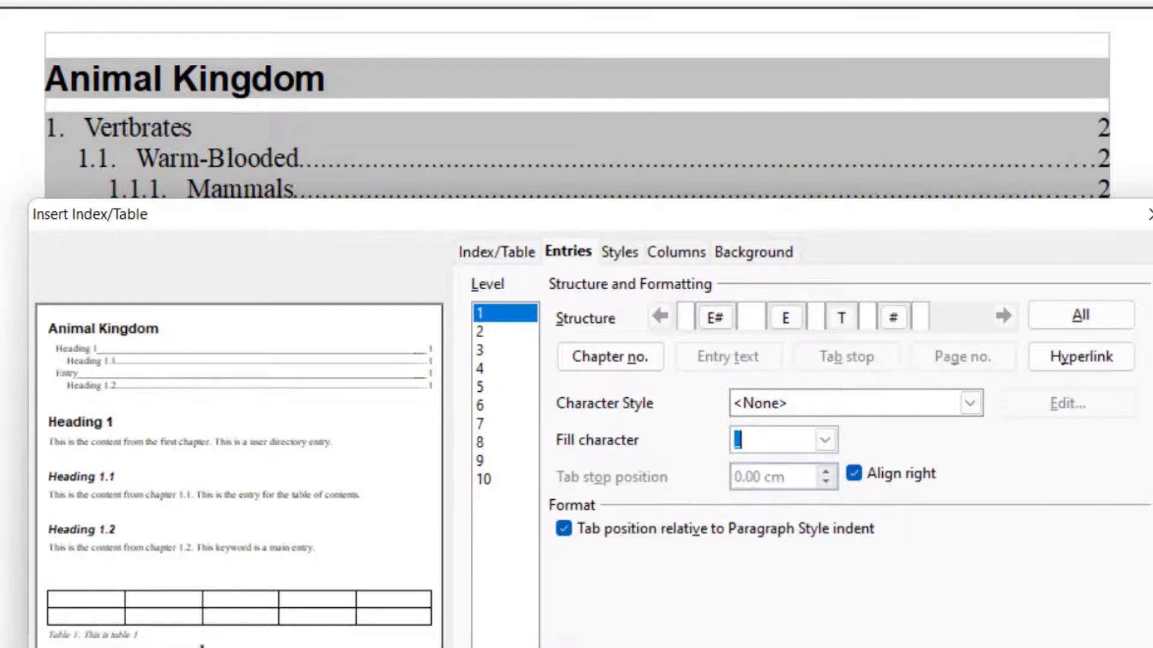
{"action": "key", "text": "Return"}
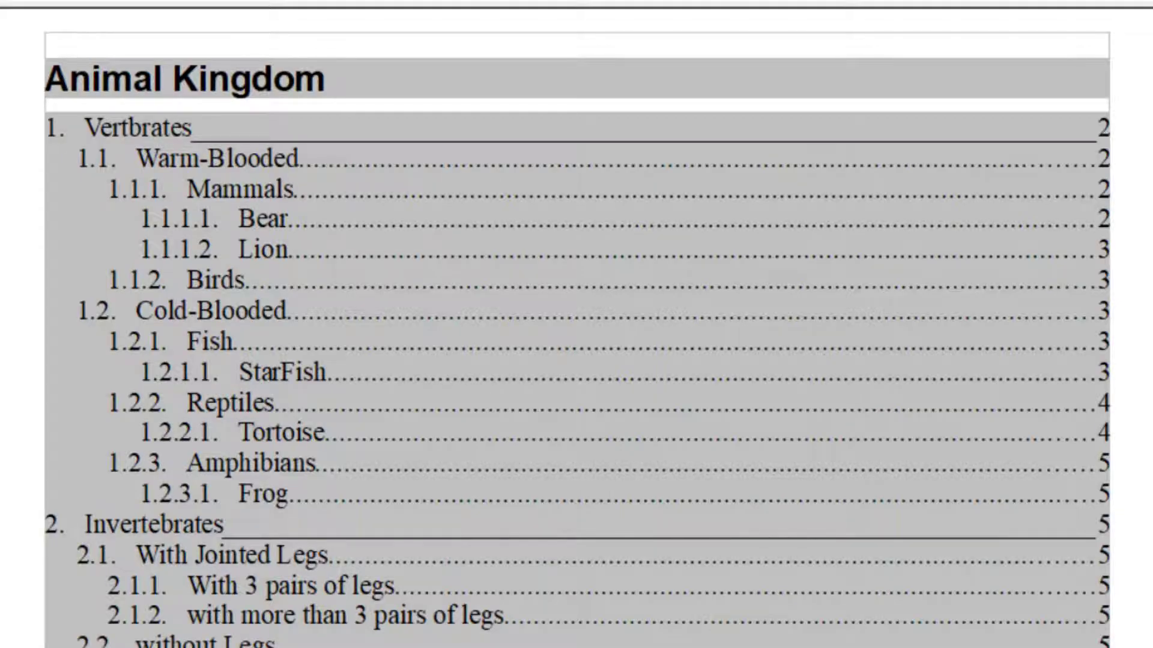
Assign the Emphasis character style to the level 1 entry text in the table of contents
{"action": "right_click", "coordinate": [770, 277]}
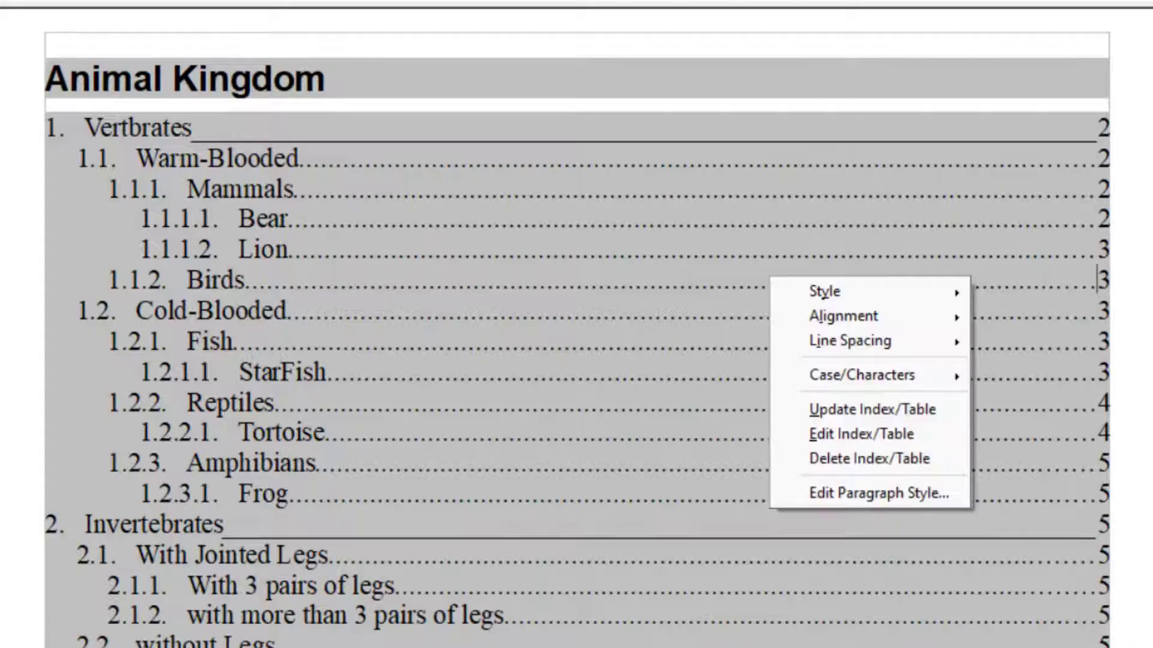
{"action": "key", "text": "e"}
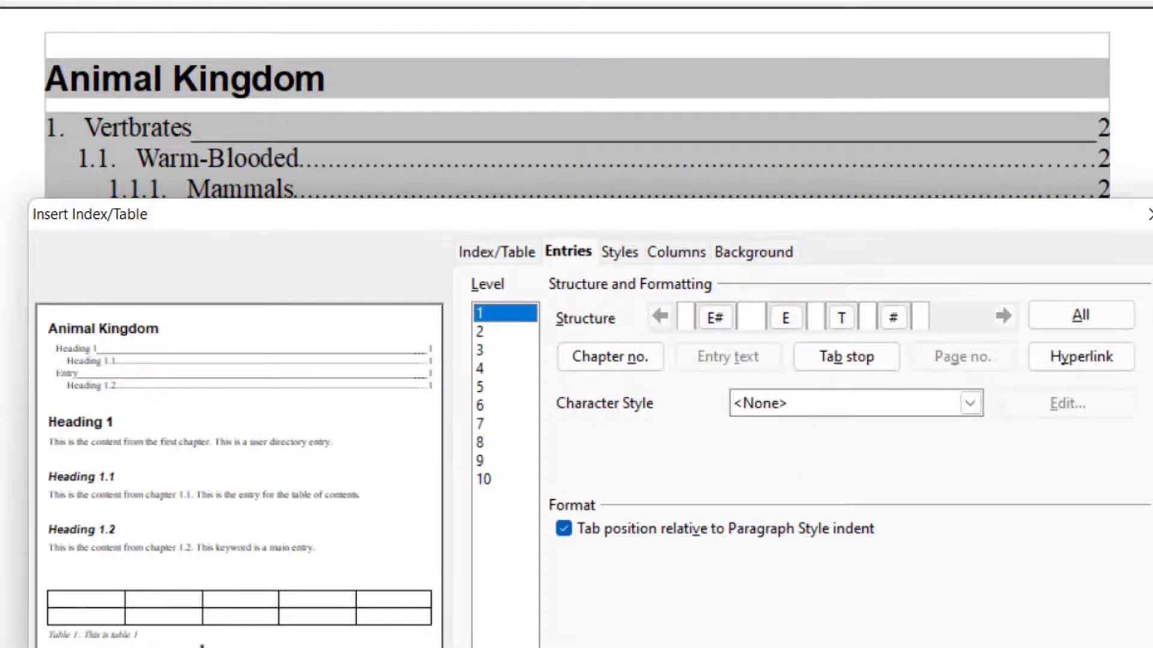
{"action": "left_click", "coordinate": [785, 319]}
{"action": "left_click", "coordinate": [969, 402]}
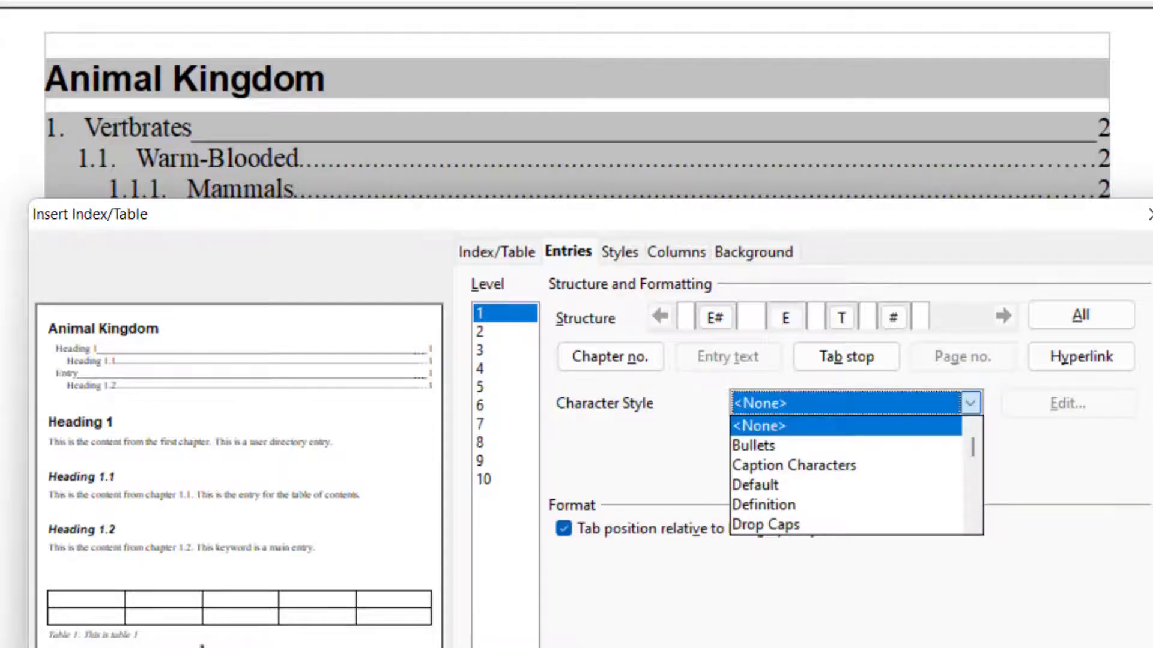
{"action": "scroll", "coordinate": [845, 474], "scroll_direction": "down", "scroll_amount": 1}
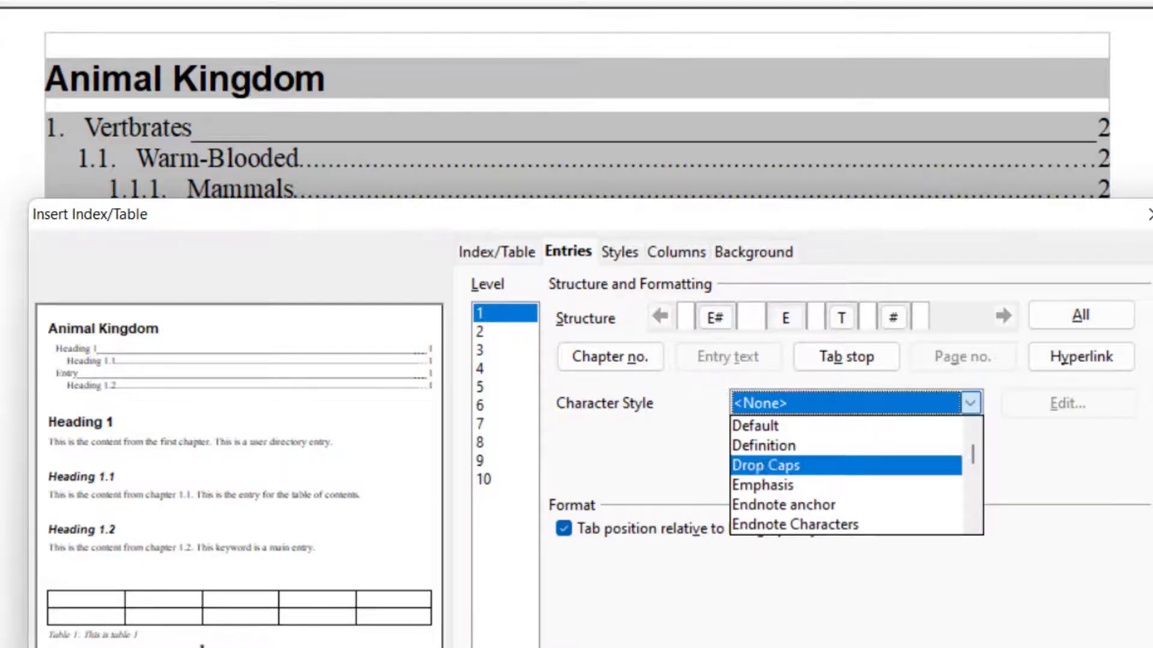
{"action": "key", "text": "Escape"}
Change the Emphasis character style's typeface to Italic and apply it to the table of contents
{"action": "left_click", "coordinate": [1067, 402]}
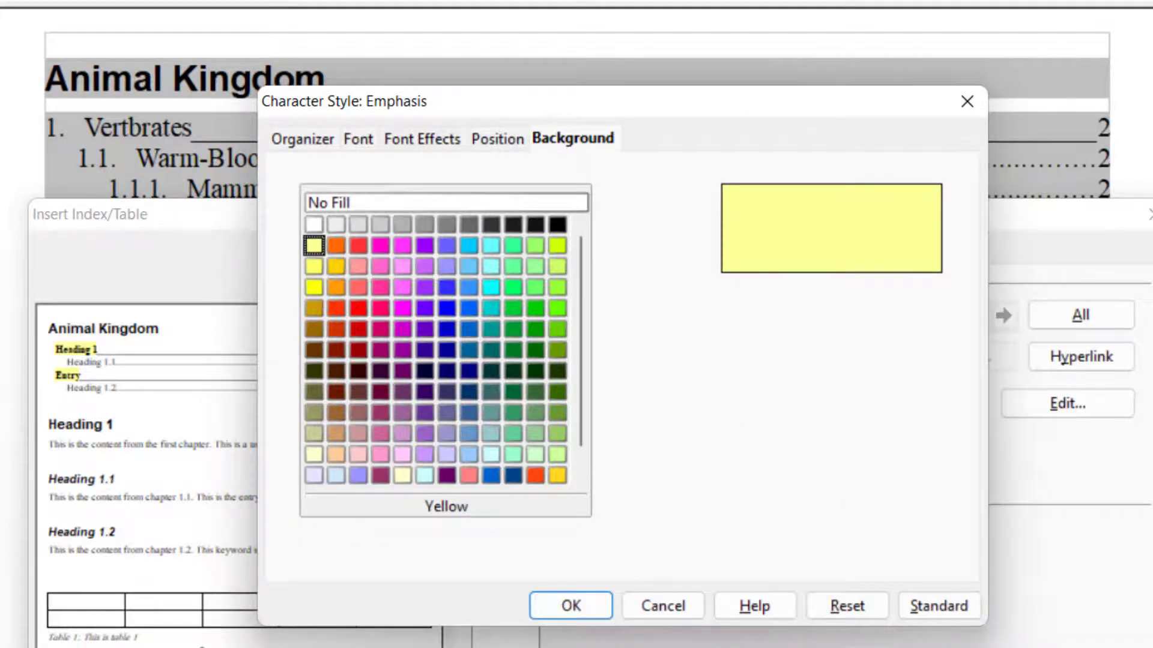
{"action": "left_click", "coordinate": [421, 139]}
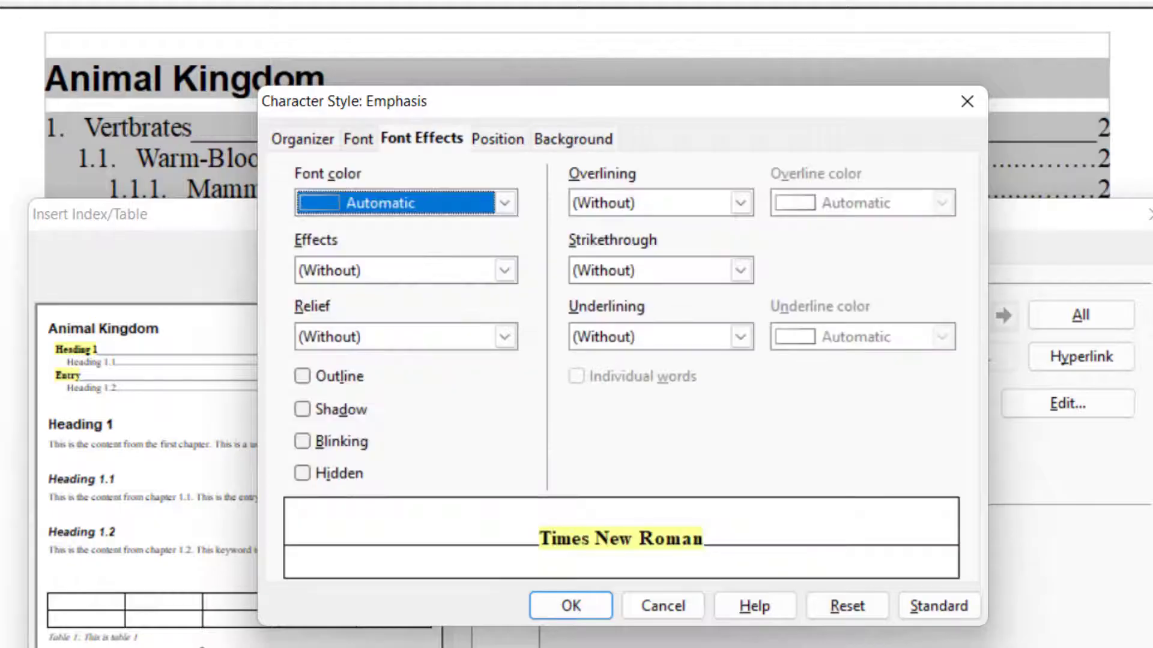
{"action": "key", "text": "ctrl+Page_Up"}
{"action": "left_click", "coordinate": [640, 252]}
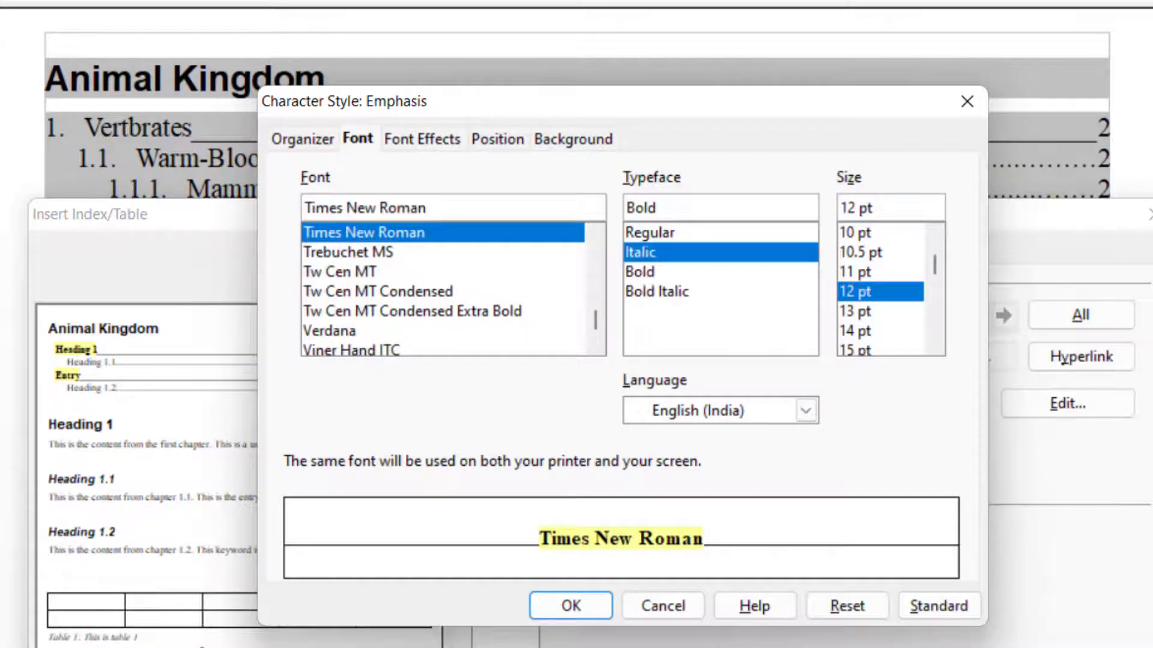
{"action": "key", "text": "Return"}
{"action": "key", "text": "Return"}
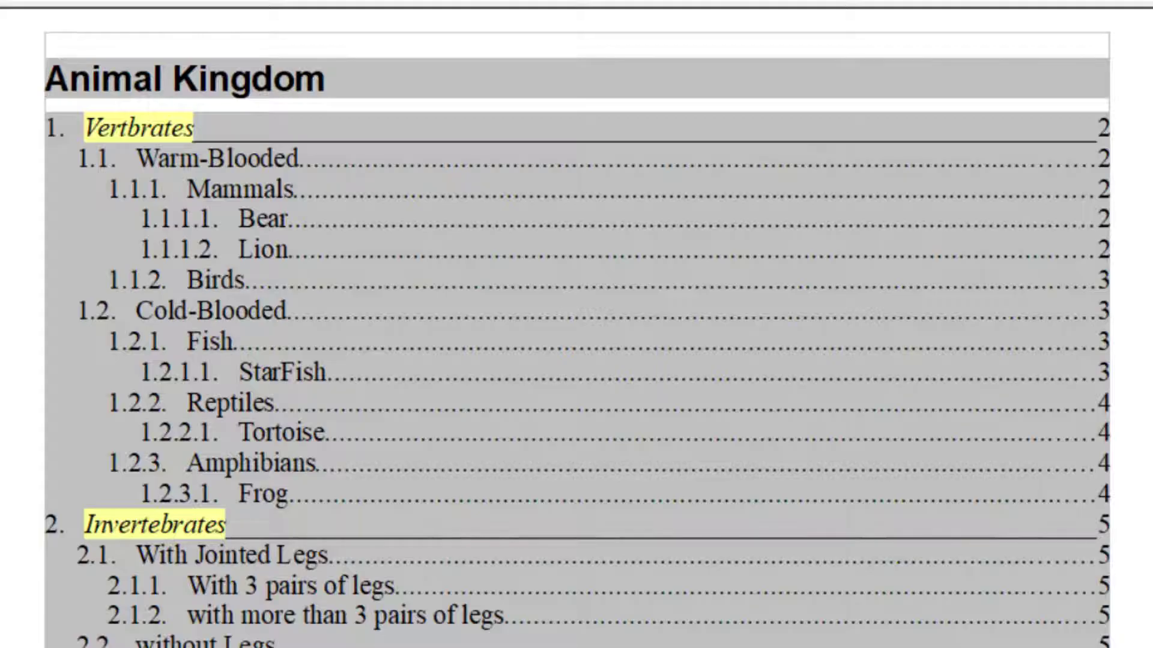
Assign the Example character style to the level 2 entry text in the table of contents
{"action": "right_click", "coordinate": [514, 279]}
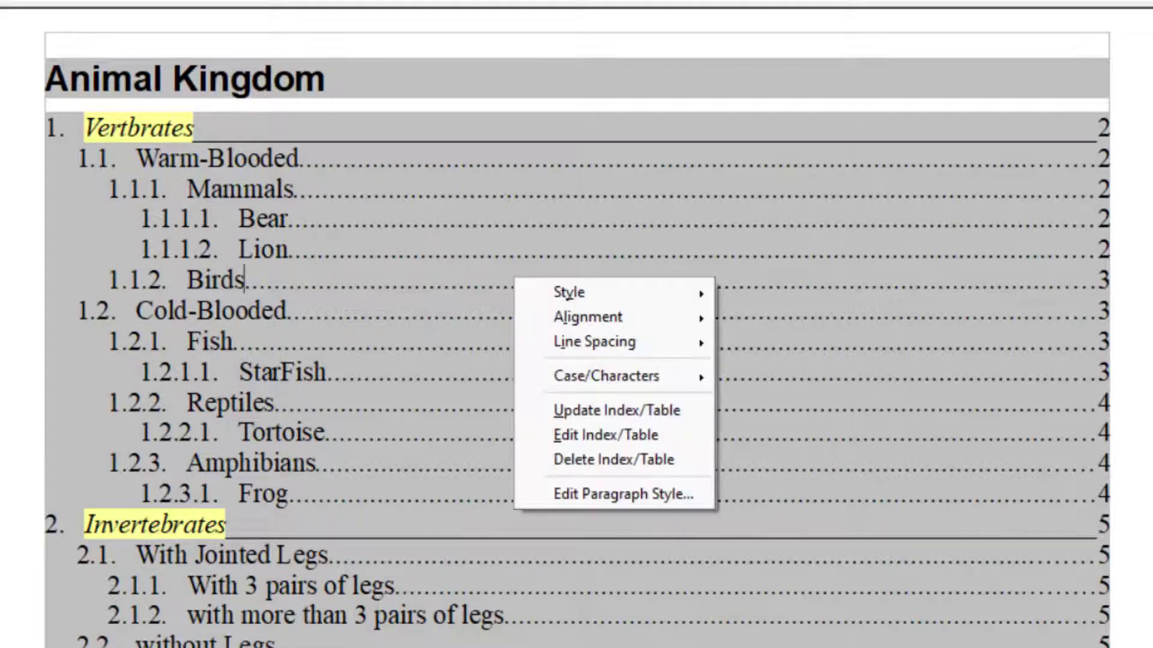
{"action": "left_click", "coordinate": [614, 435]}
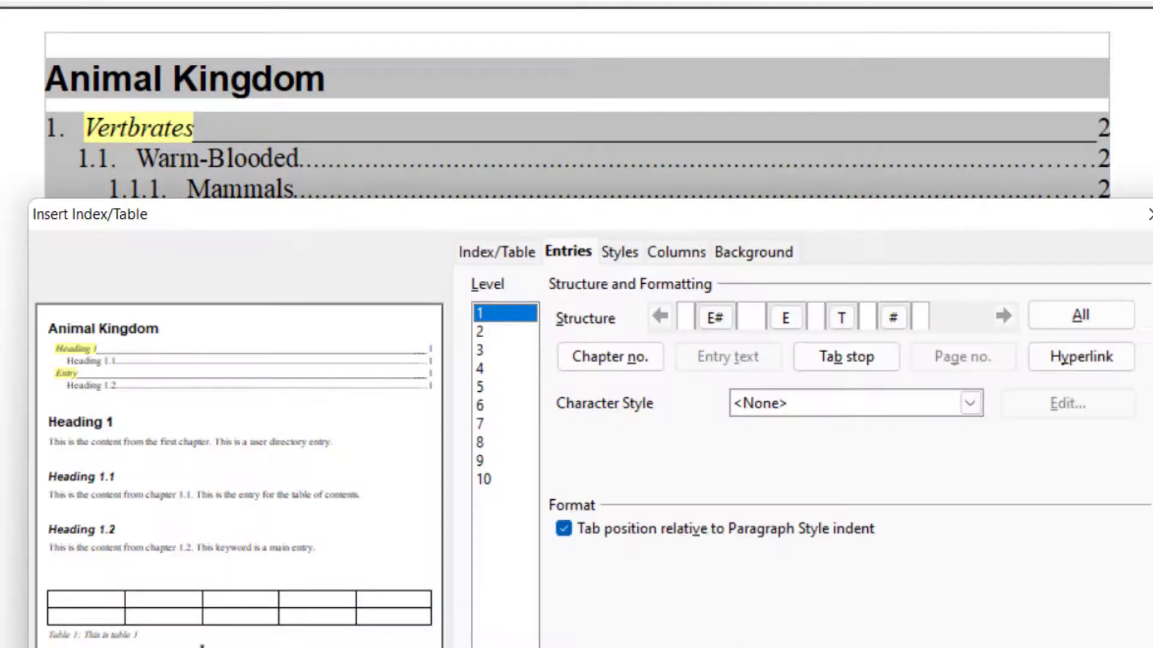
{"action": "left_click", "coordinate": [504, 332]}
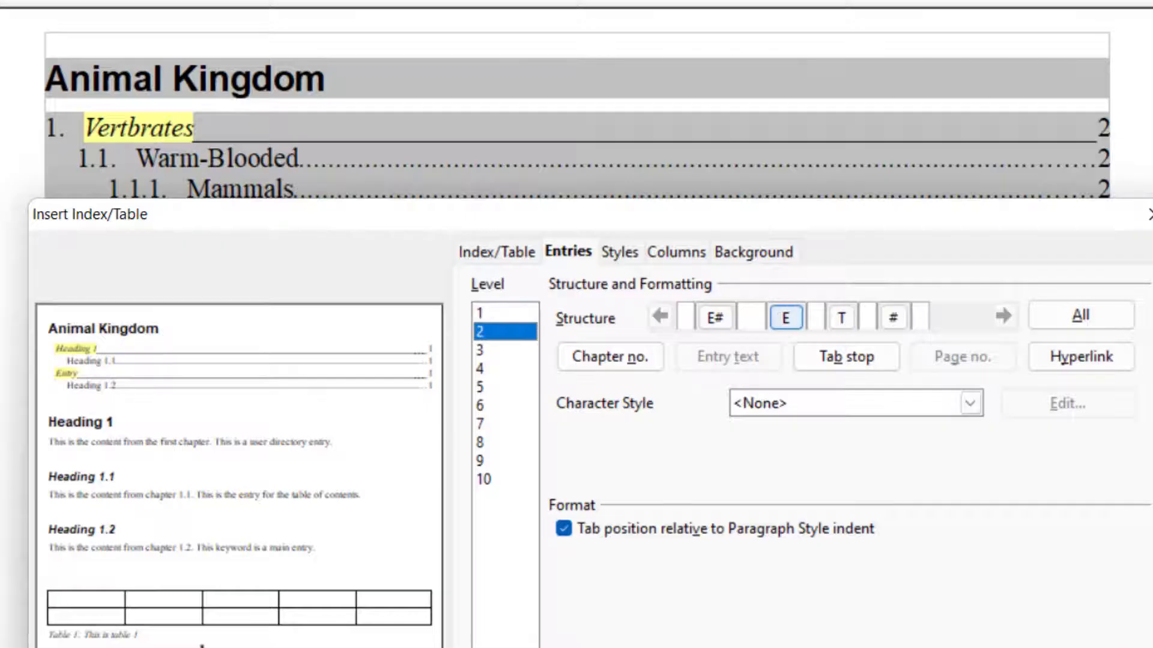
{"action": "left_click", "coordinate": [785, 317]}
{"action": "left_click", "coordinate": [969, 402]}
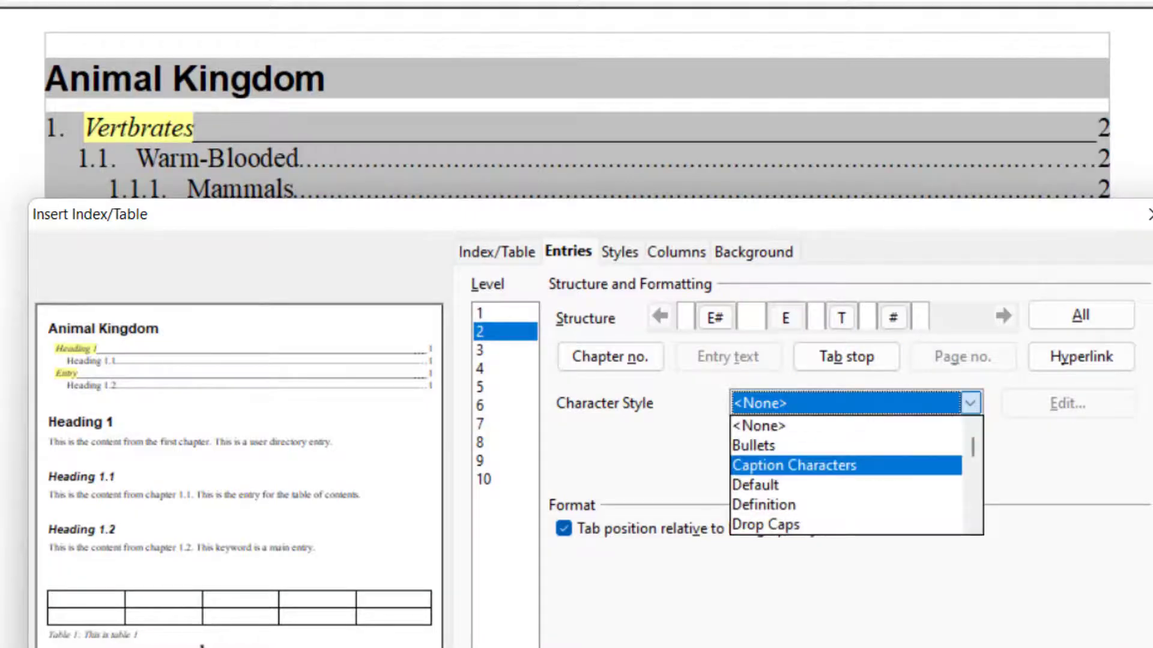
{"action": "scroll", "coordinate": [847, 474], "scroll_direction": "down", "scroll_amount": 2}
{"action": "left_click", "coordinate": [845, 485]}
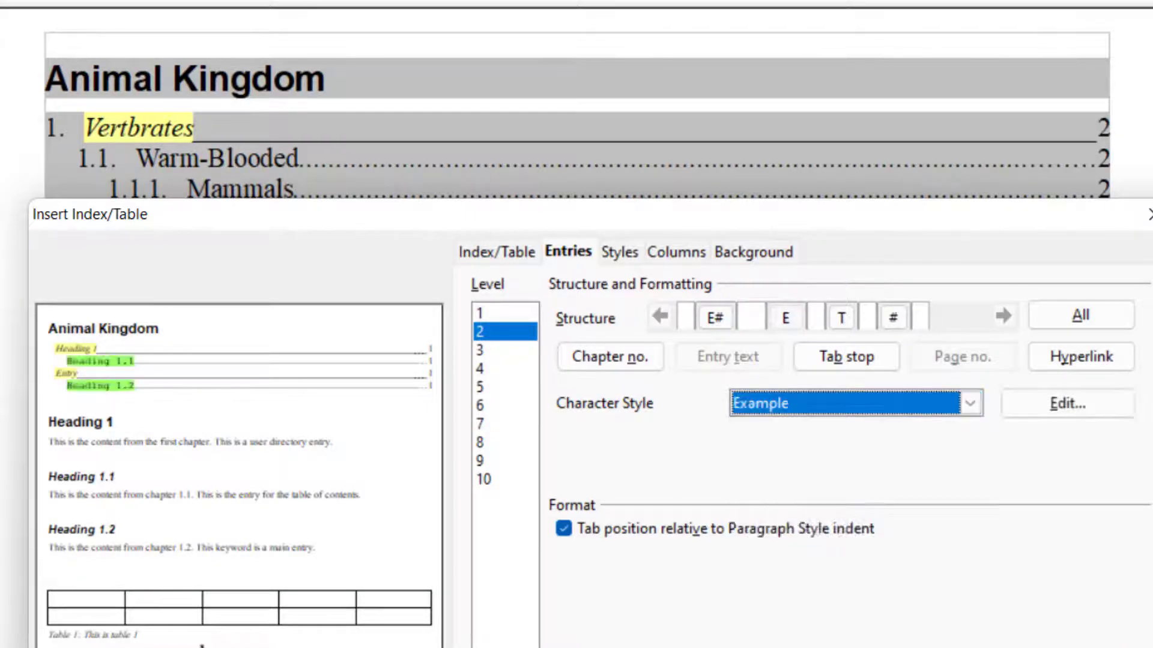
Check the Example character style's background settings and apply the level 2 entry formatting to the table of contents
{"action": "left_click", "coordinate": [1068, 403]}
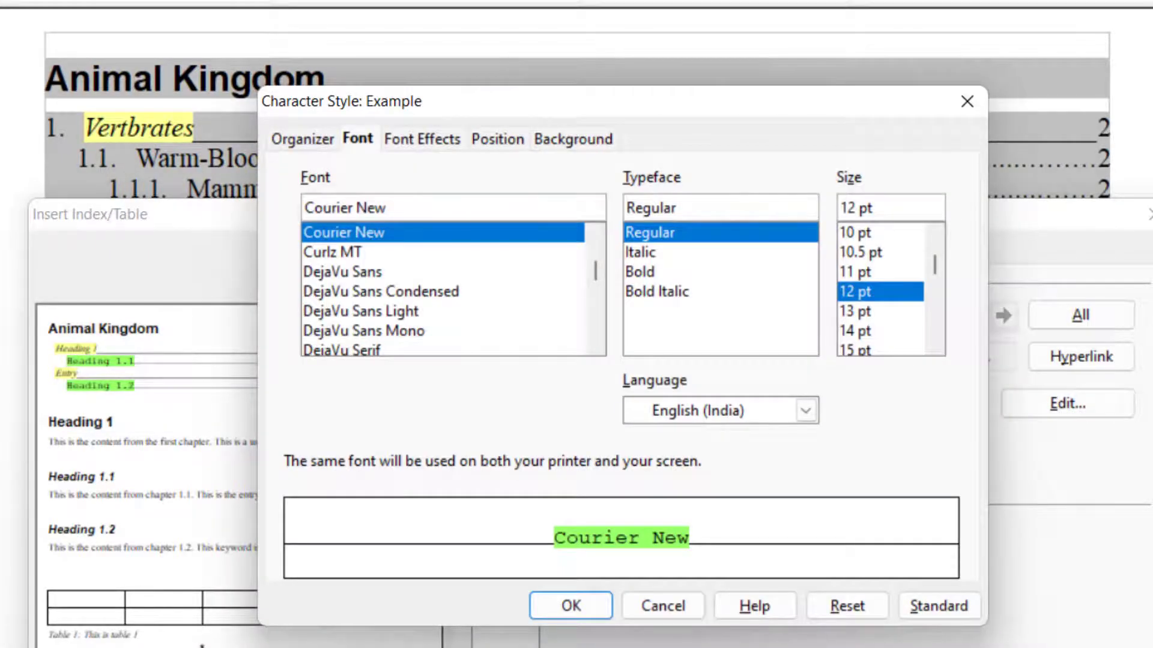
{"action": "left_click", "coordinate": [572, 139]}
{"action": "key", "text": "Return"}
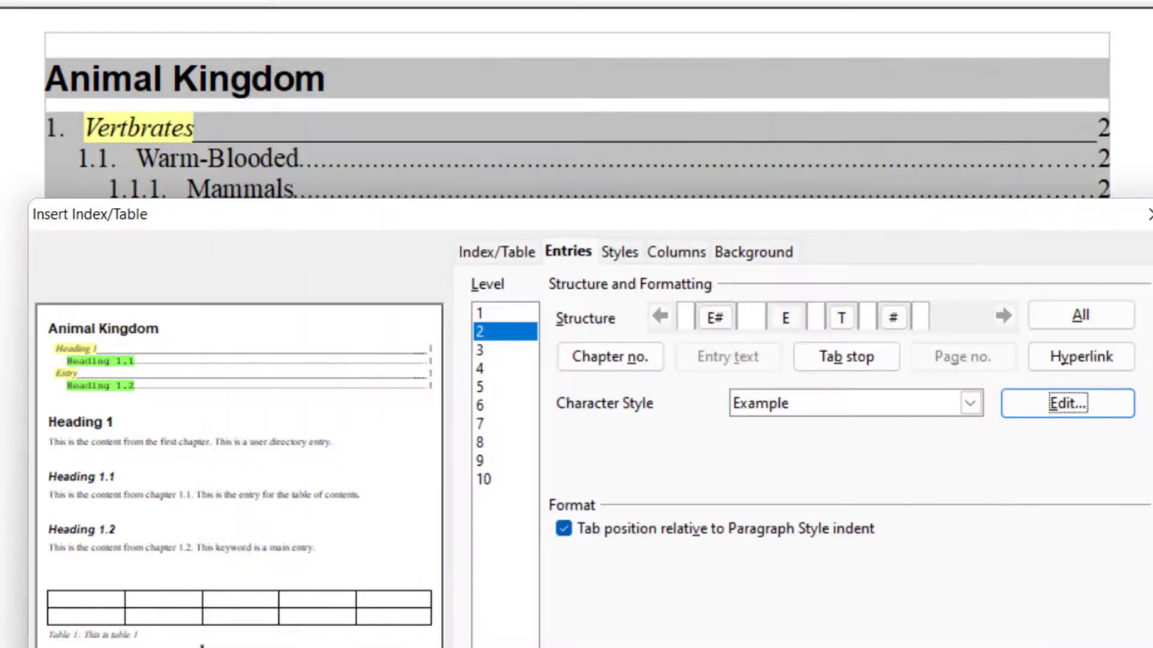
{"action": "key", "text": "Return"}
Hyperlink the level 1 entries from before the entry text to after the page number, and follow the Invertebrates link
{"action": "right_click", "coordinate": [550, 366]}
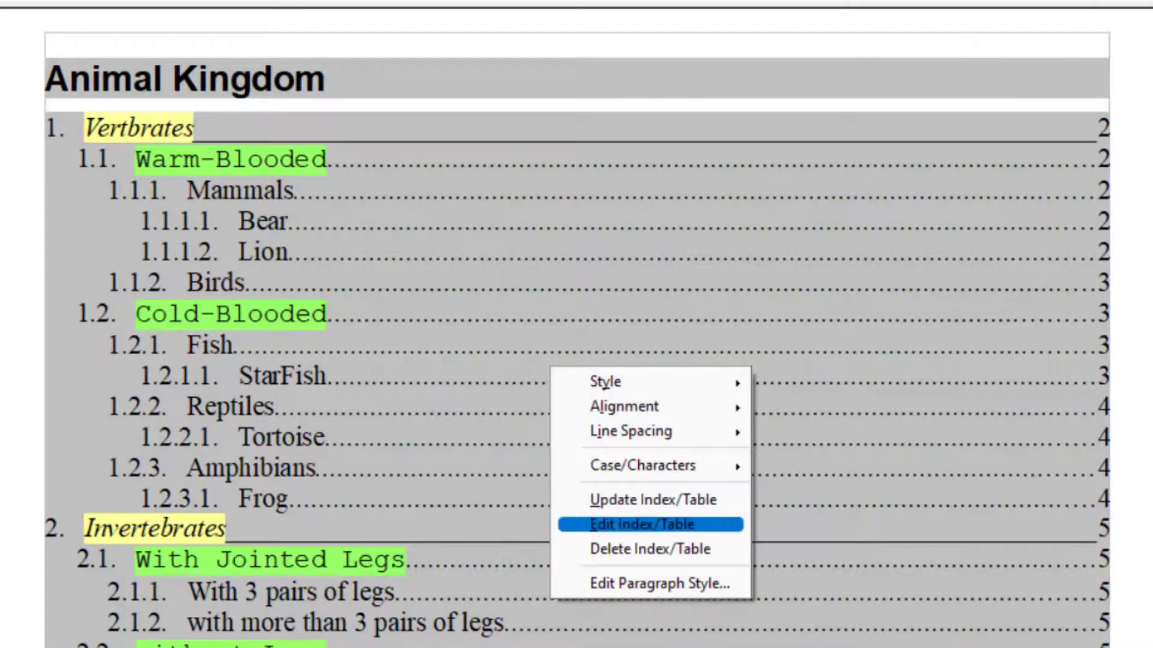
{"action": "left_click", "coordinate": [642, 524]}
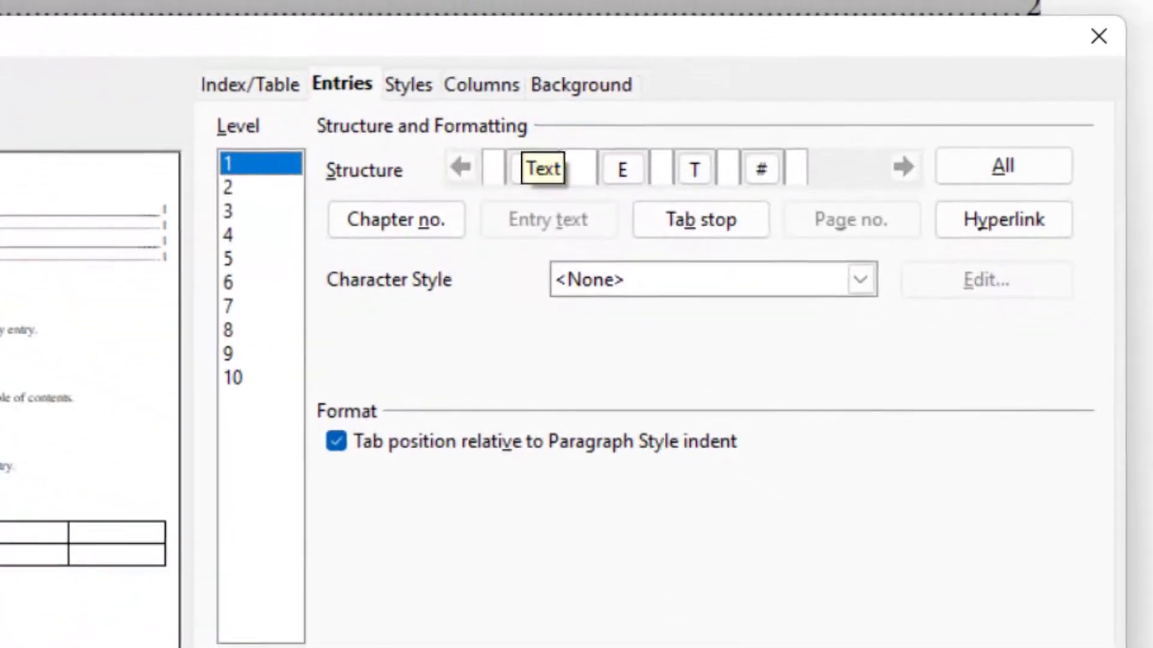
{"action": "left_click", "coordinate": [756, 318]}
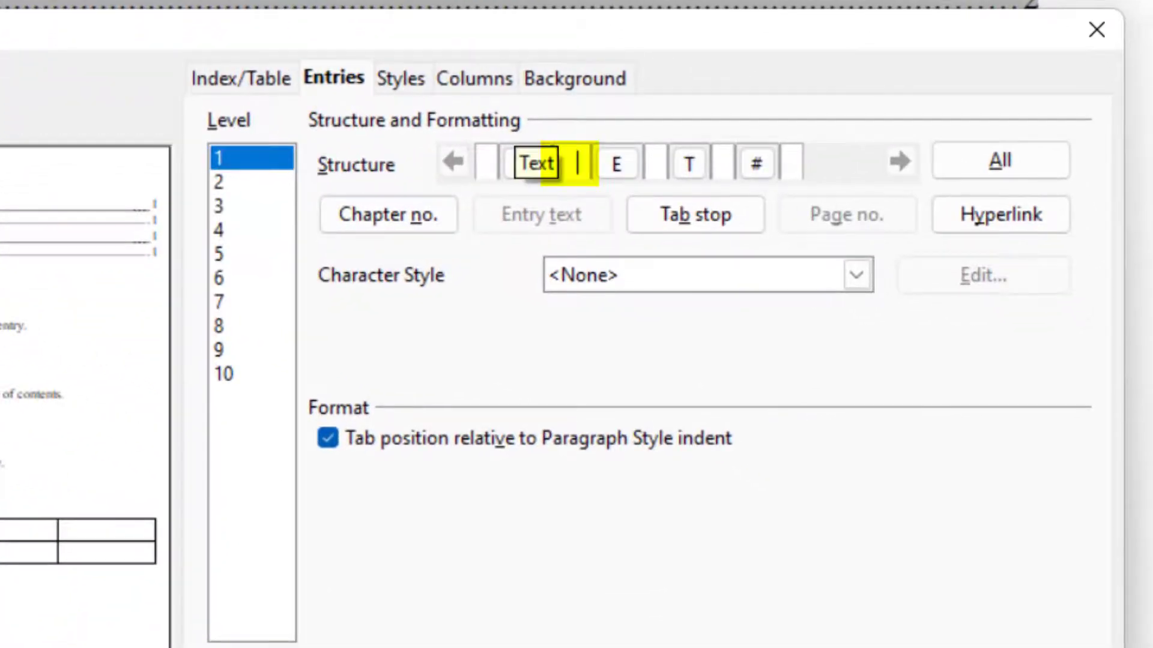
{"action": "left_click", "coordinate": [1001, 214]}
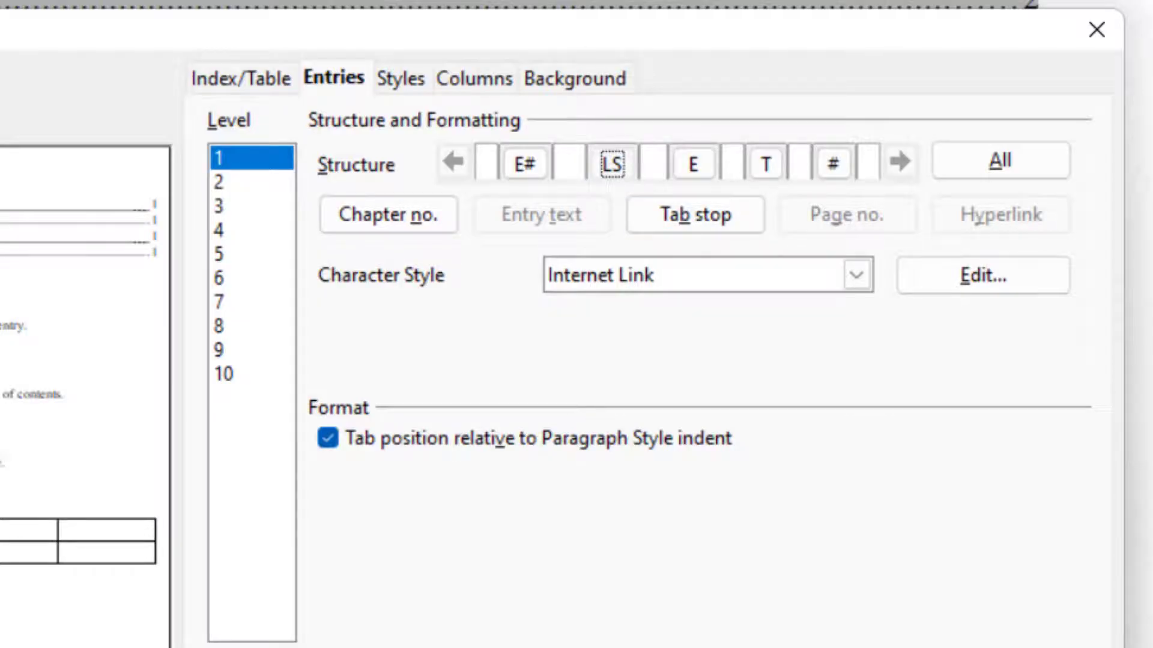
{"action": "left_click", "coordinate": [868, 162]}
{"action": "left_click", "coordinate": [1001, 214]}
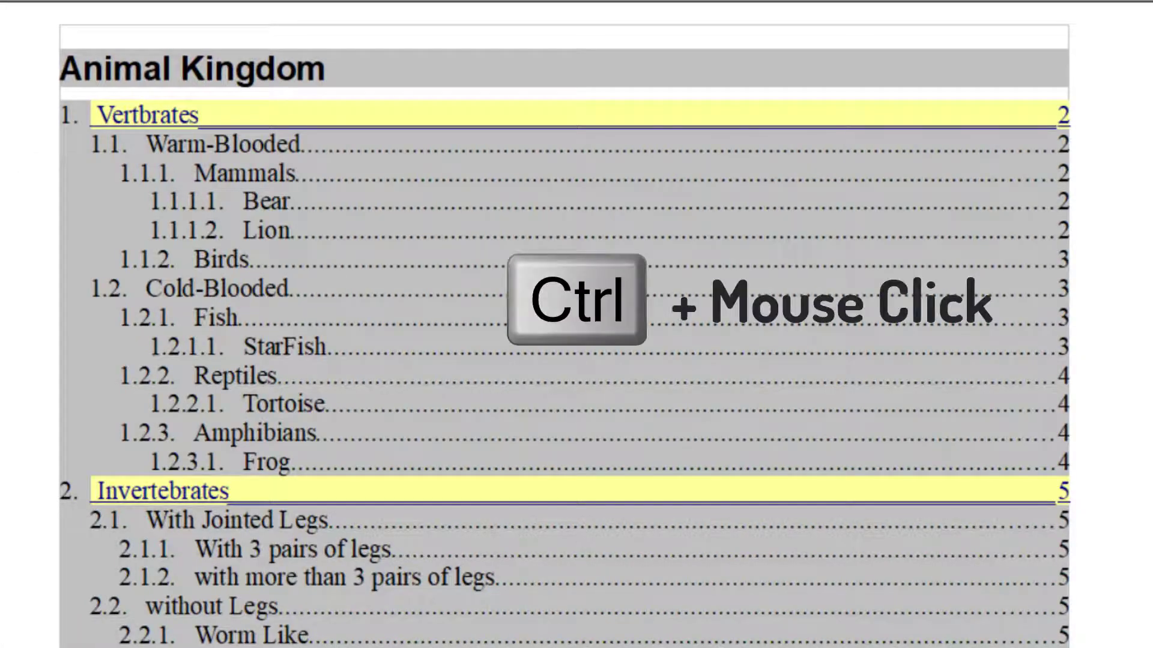
{"action": "left_click", "coordinate": [503, 491], "text": "ctrl"}
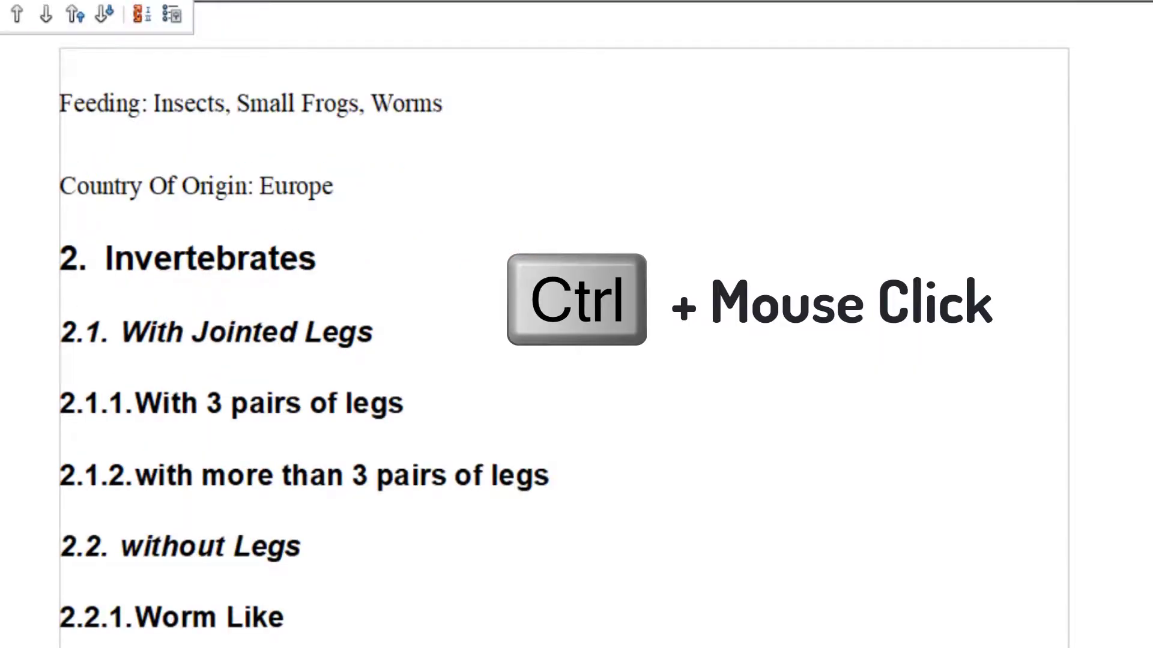
Insert hyperlink start and end markers around the entry text in the level 2 structure of the table of contents
{"action": "scroll", "coordinate": [565, 340], "scroll_direction": "up", "scroll_amount": 15}
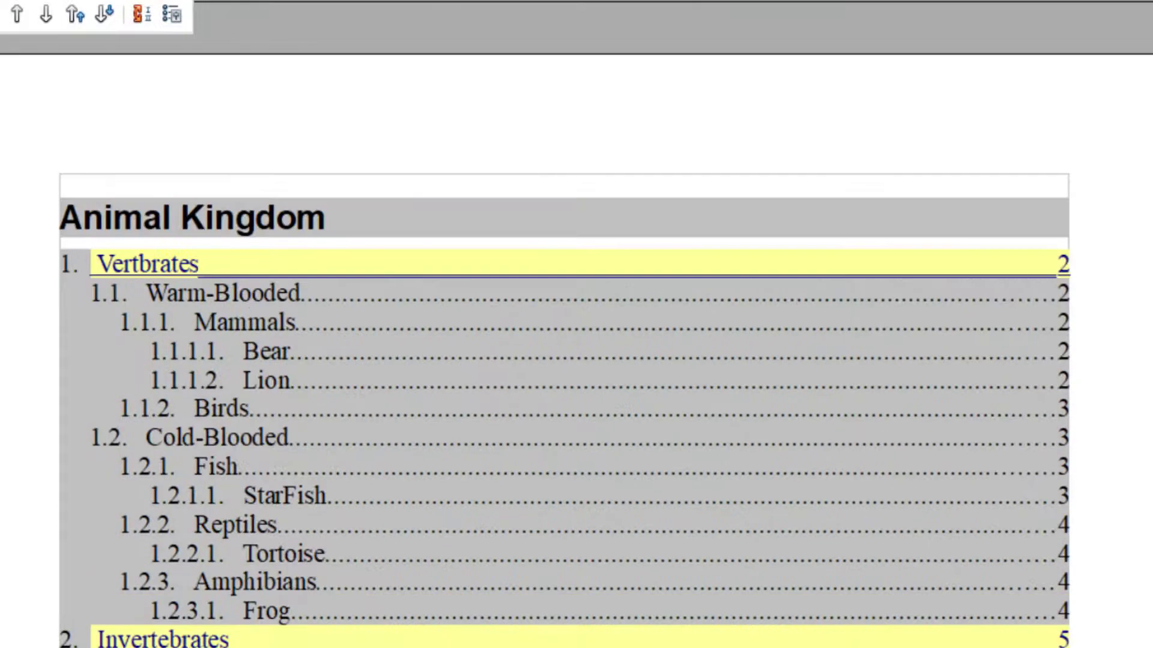
{"action": "right_click", "coordinate": [568, 412]}
{"action": "left_click", "coordinate": [606, 563]}
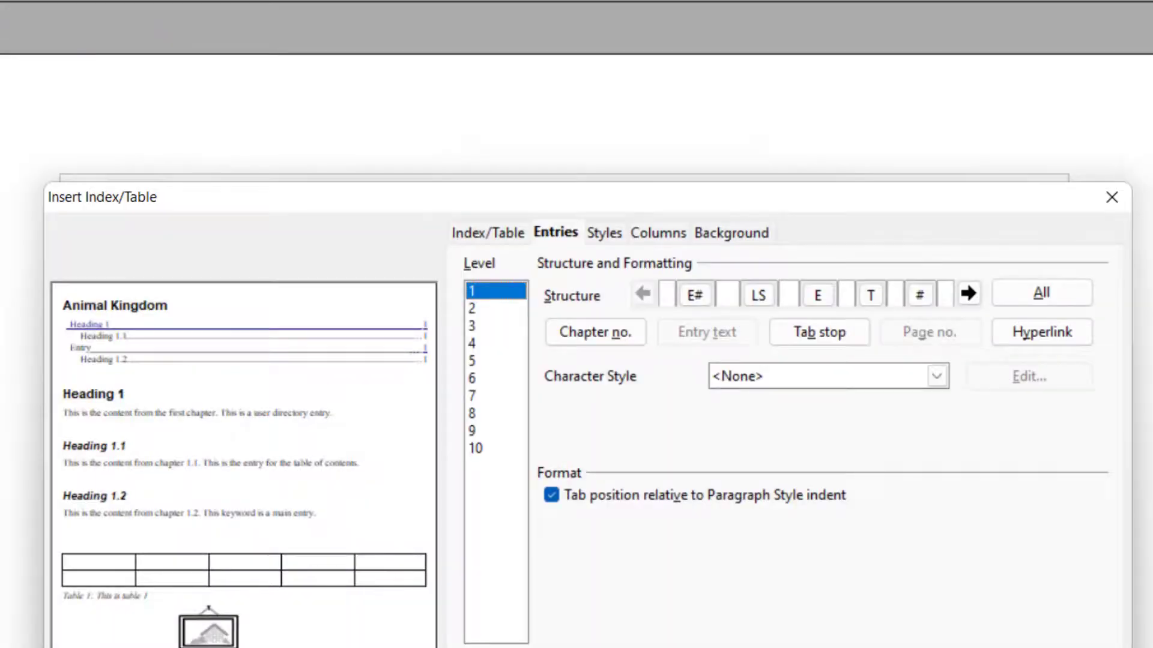
{"action": "left_click", "coordinate": [495, 308]}
{"action": "left_click", "coordinate": [726, 295]}
{"action": "left_click", "coordinate": [1042, 332]}
{"action": "left_click", "coordinate": [1042, 332]}
{"action": "left_click", "coordinate": [847, 295]}
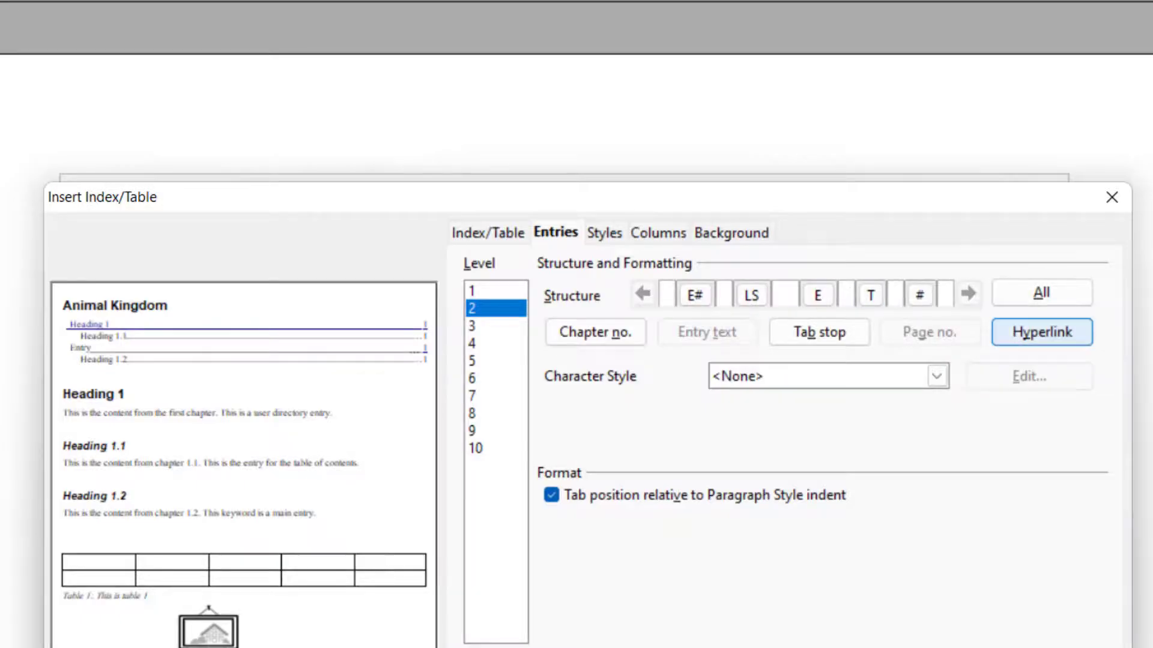
{"action": "left_click", "coordinate": [1042, 332]}
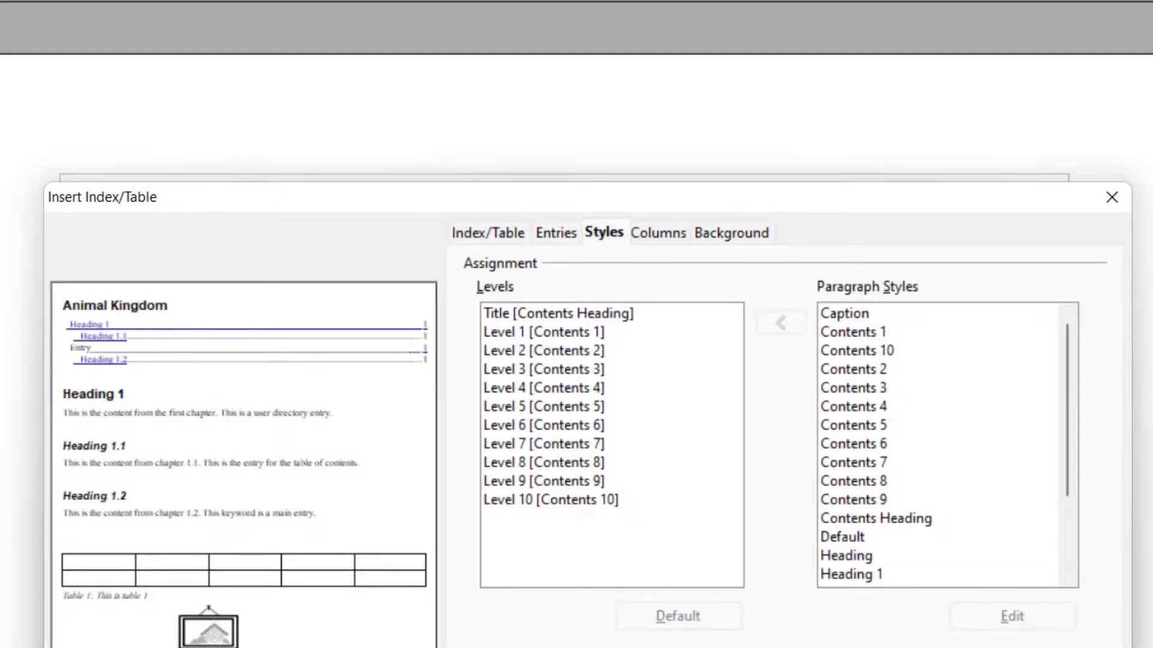
Assign the Contents Heading paragraph style to level 1 and apply it to the table of contents
{"action": "left_click", "coordinate": [543, 332]}
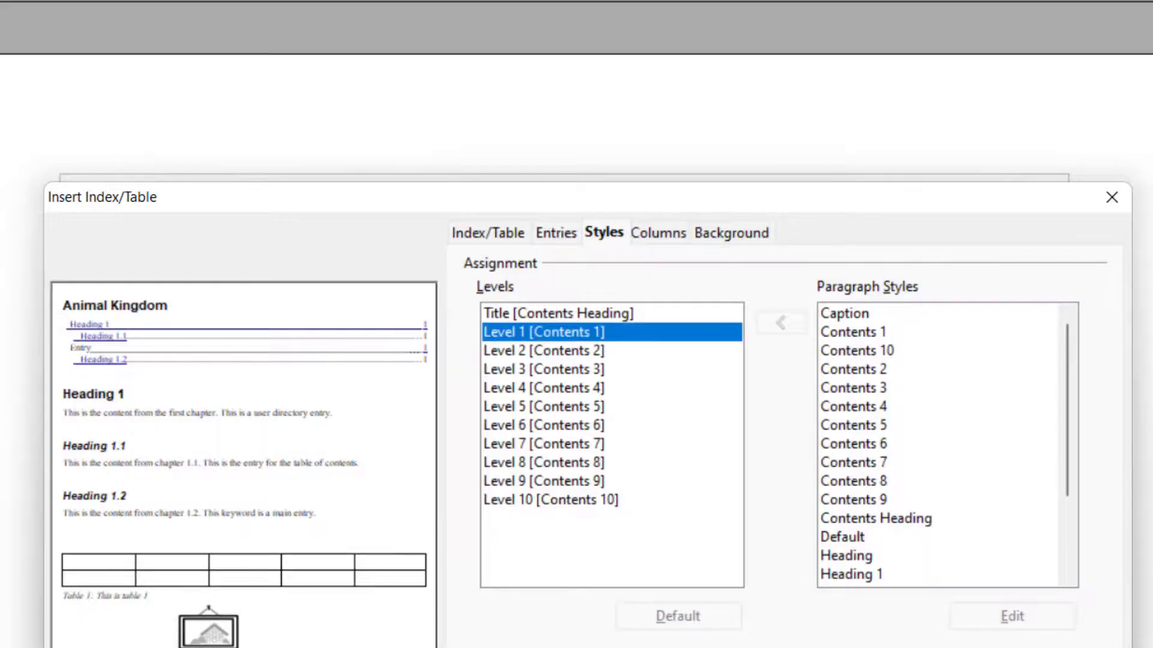
{"action": "scroll", "coordinate": [940, 445], "scroll_direction": "down", "scroll_amount": 2}
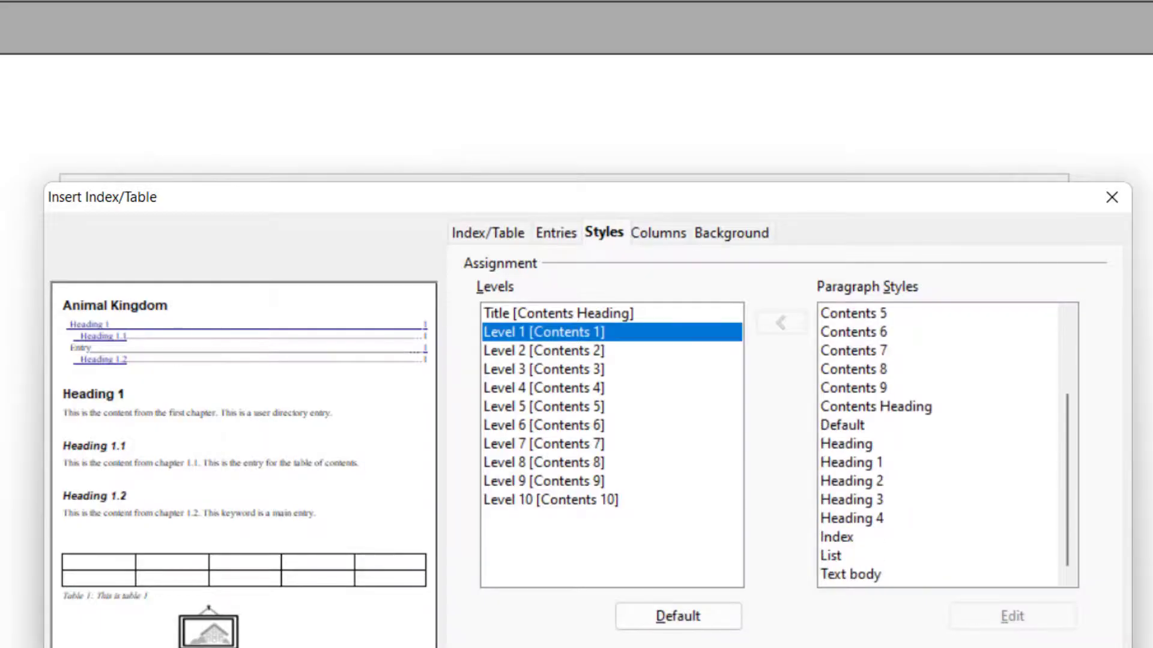
{"action": "scroll", "coordinate": [940, 445], "scroll_direction": "up", "scroll_amount": 2}
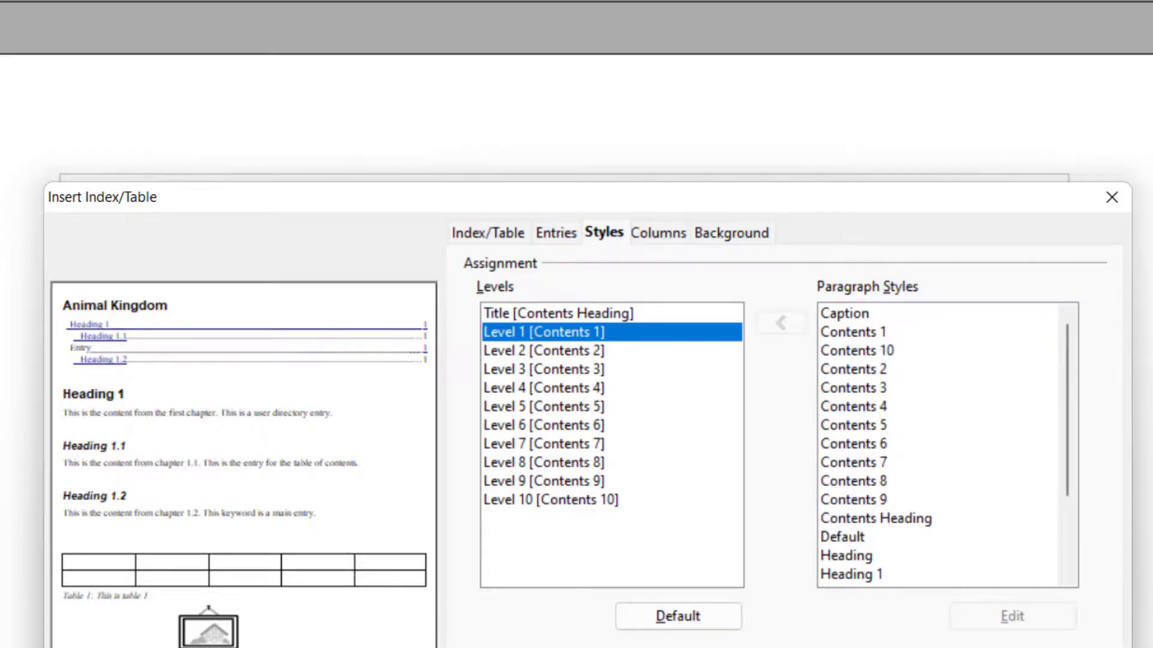
{"action": "double_click", "coordinate": [876, 518]}
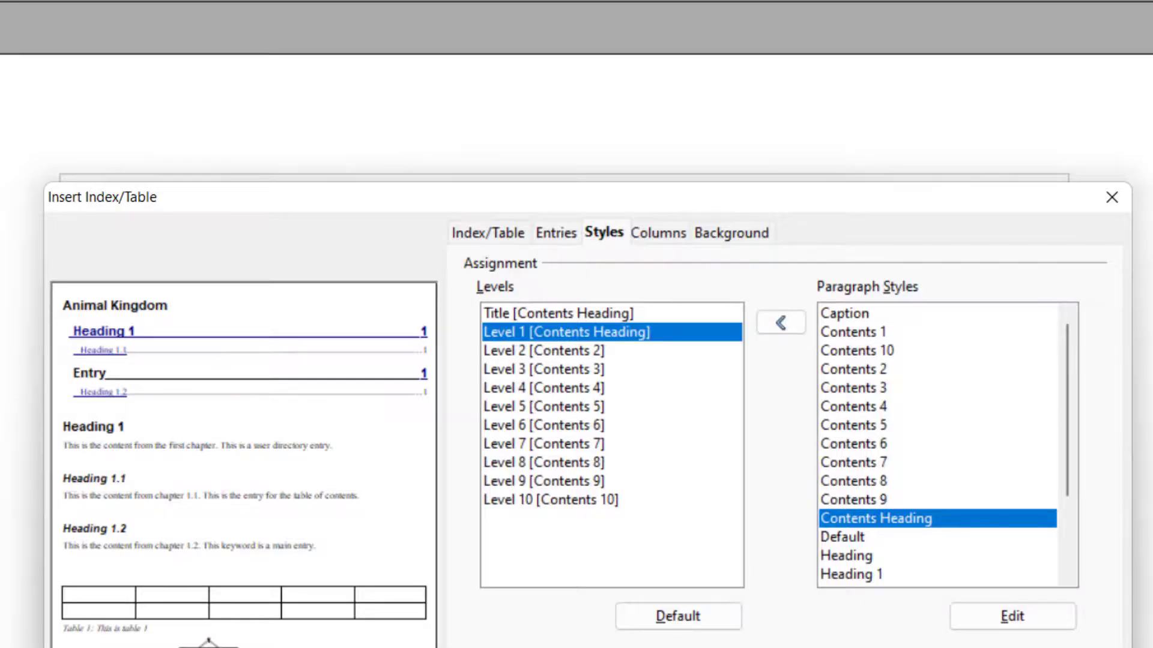
{"action": "key", "text": "Return"}
Lay out the table of contents in two columns with 0.70 cm spacing between them
{"action": "left_click", "coordinate": [237, 514]}
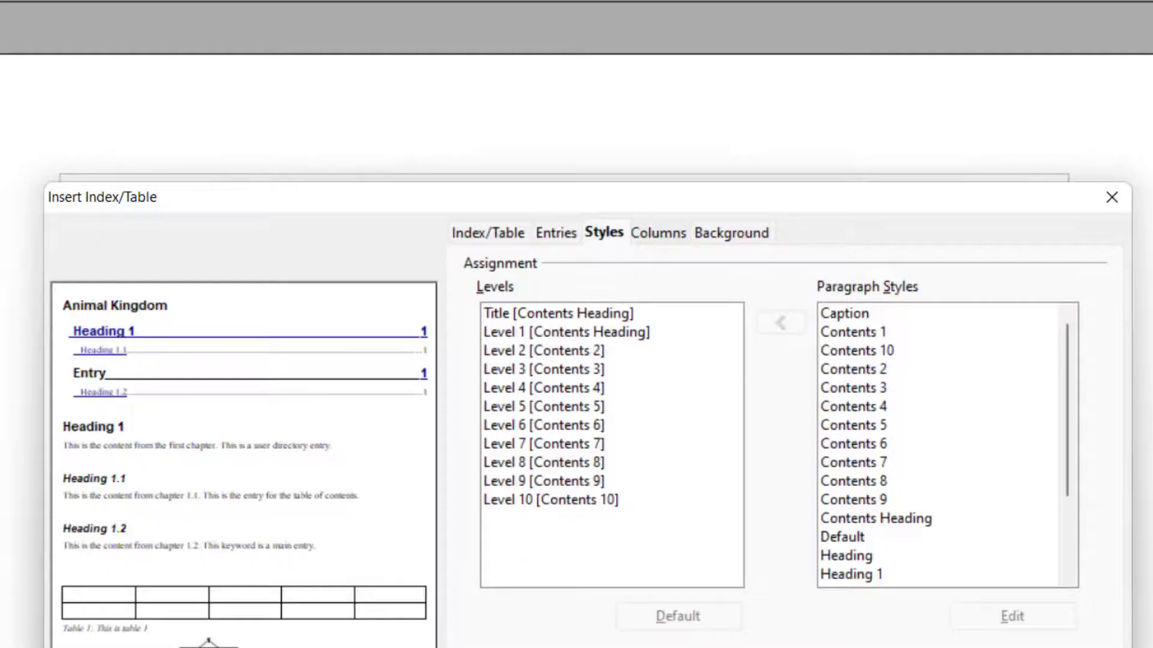
{"action": "key", "text": "ctrl+Page_Down"}
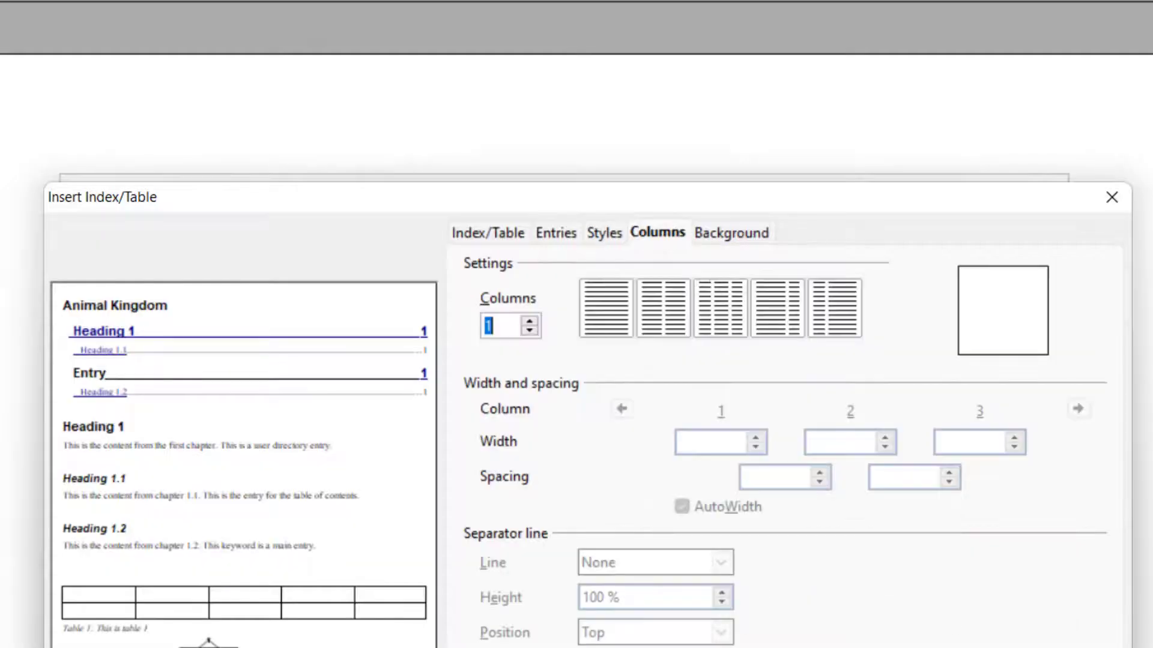
{"action": "left_click", "coordinate": [663, 306]}
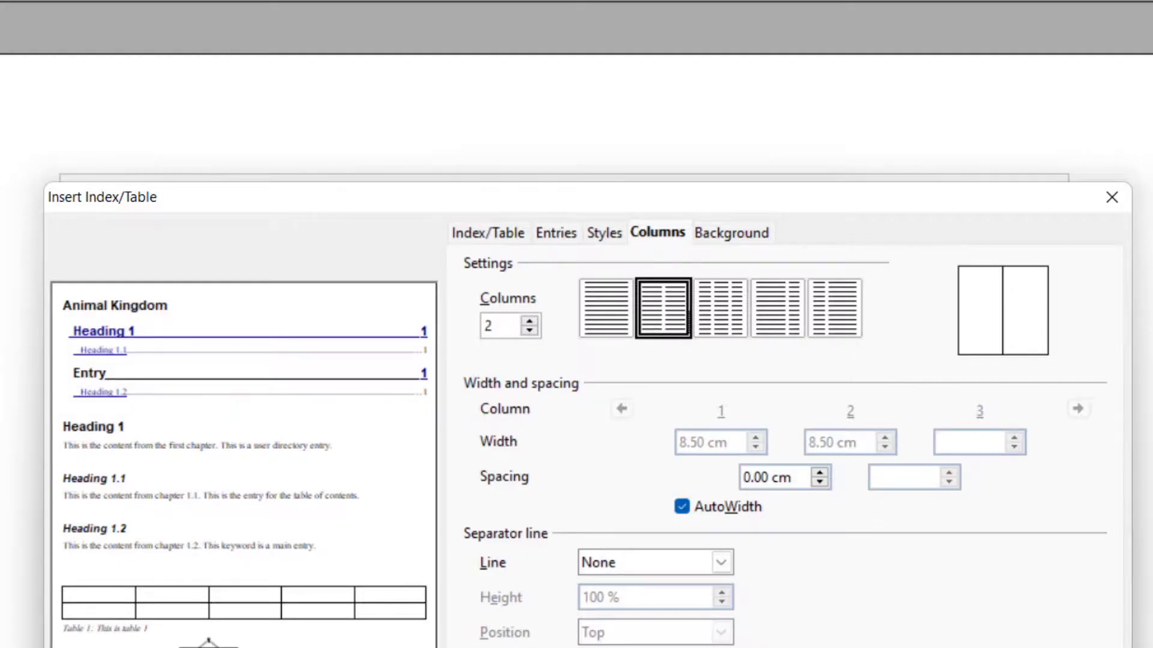
{"action": "left_click", "coordinate": [819, 472]}
{"action": "left_click", "coordinate": [818, 472]}
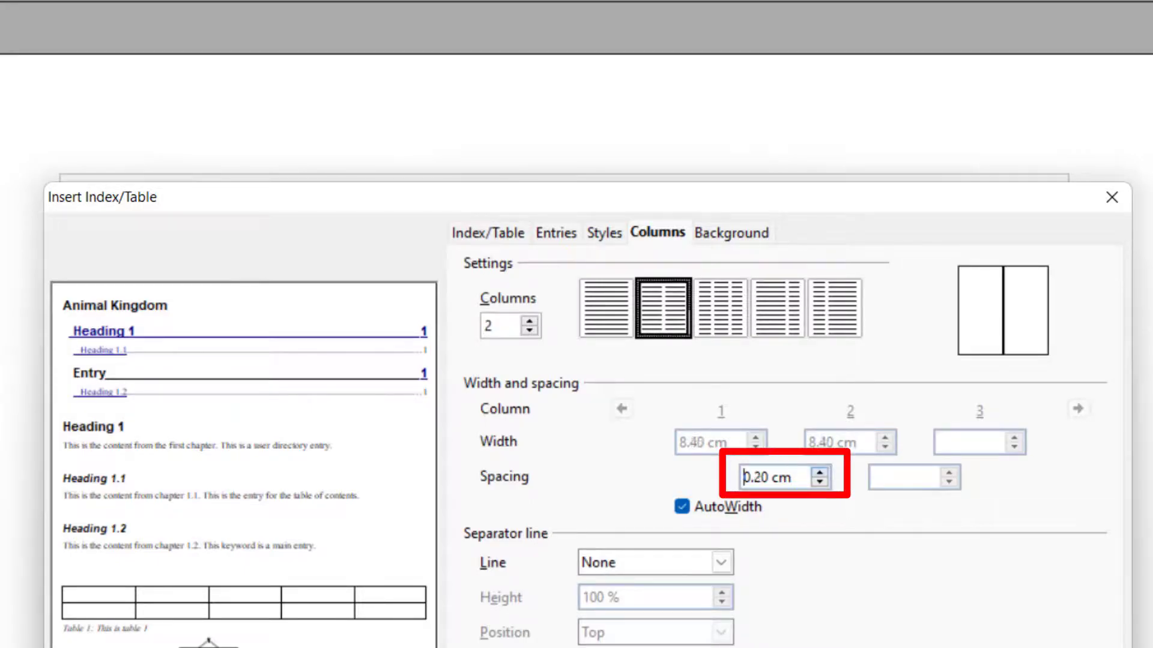
{"action": "left_click", "coordinate": [819, 472]}
{"action": "left_click", "coordinate": [819, 472]}
{"action": "left_click", "coordinate": [819, 472]}
{"action": "key", "text": "Up"}
{"action": "key", "text": "Up"}
{"action": "key", "text": "Return"}
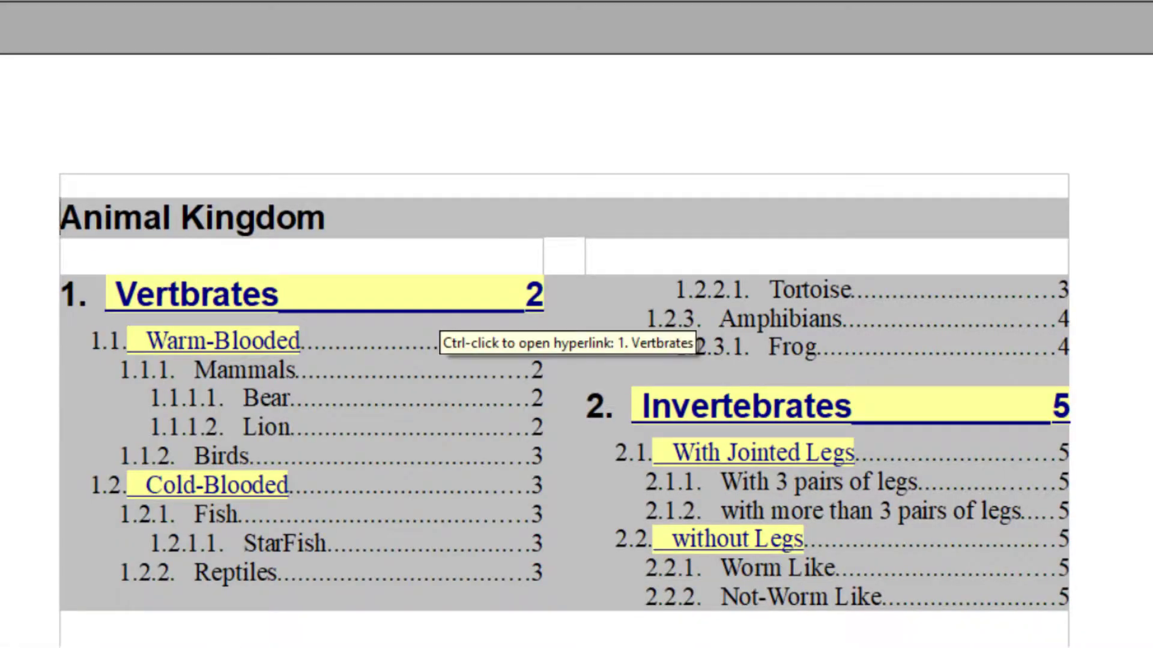
Set the background colour of the table of contents to bright green
{"action": "right_click", "coordinate": [586, 424]}
{"action": "left_click", "coordinate": [673, 573]}
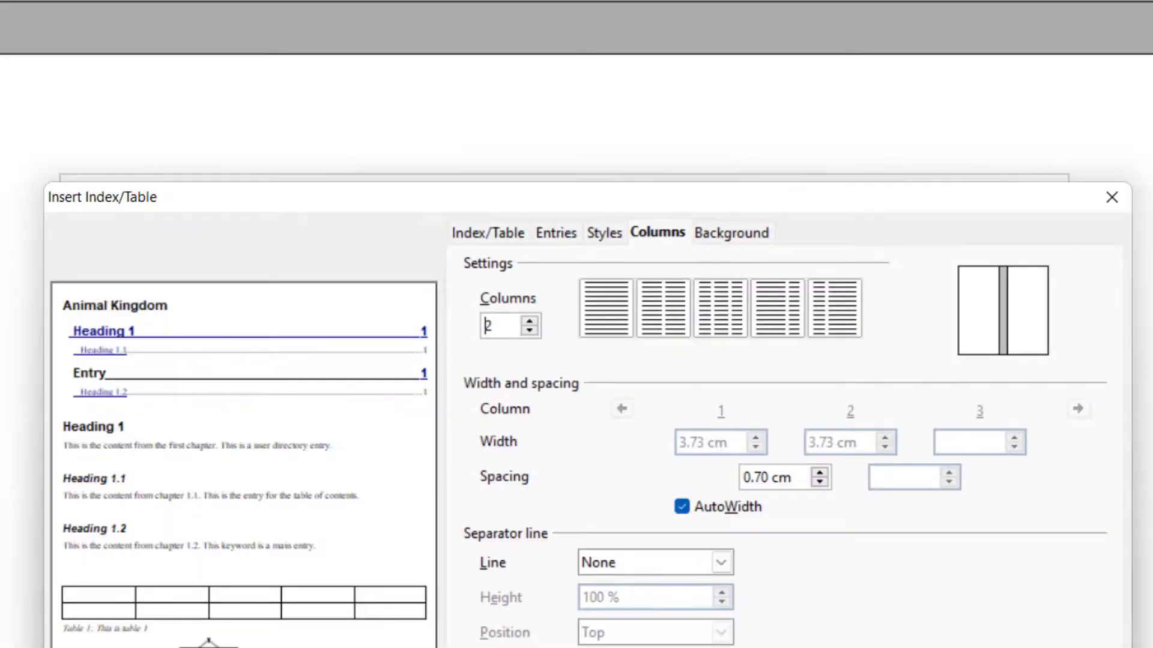
{"action": "key", "text": "ctrl+Page_Down"}
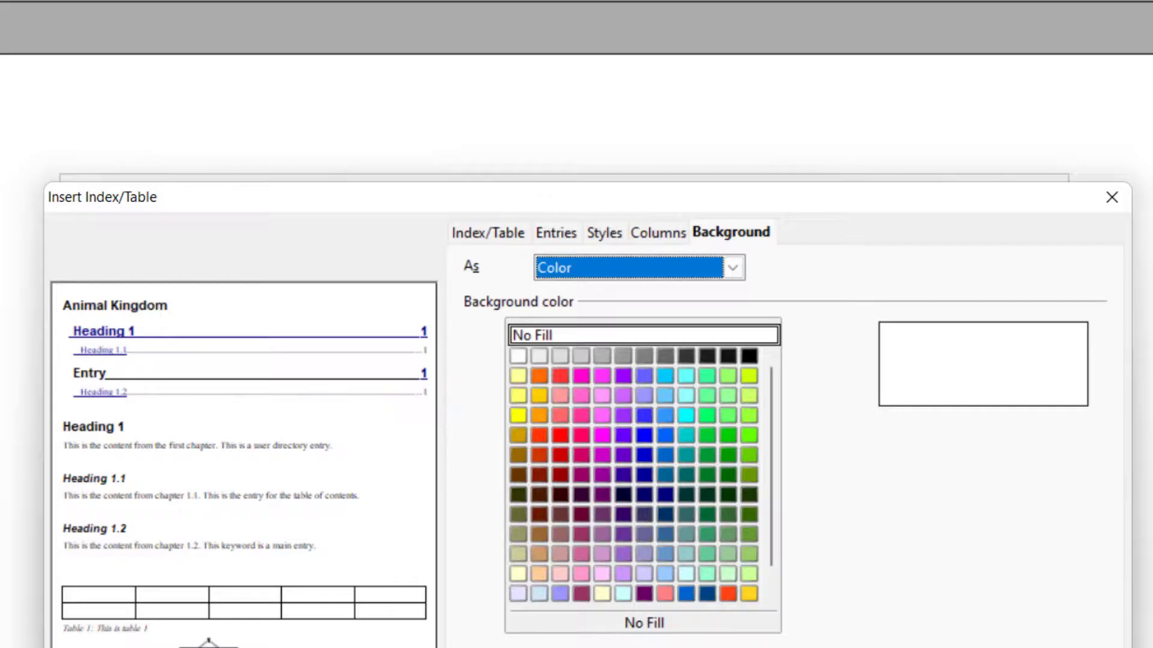
{"action": "left_click", "coordinate": [707, 376]}
{"action": "key", "text": "Return"}
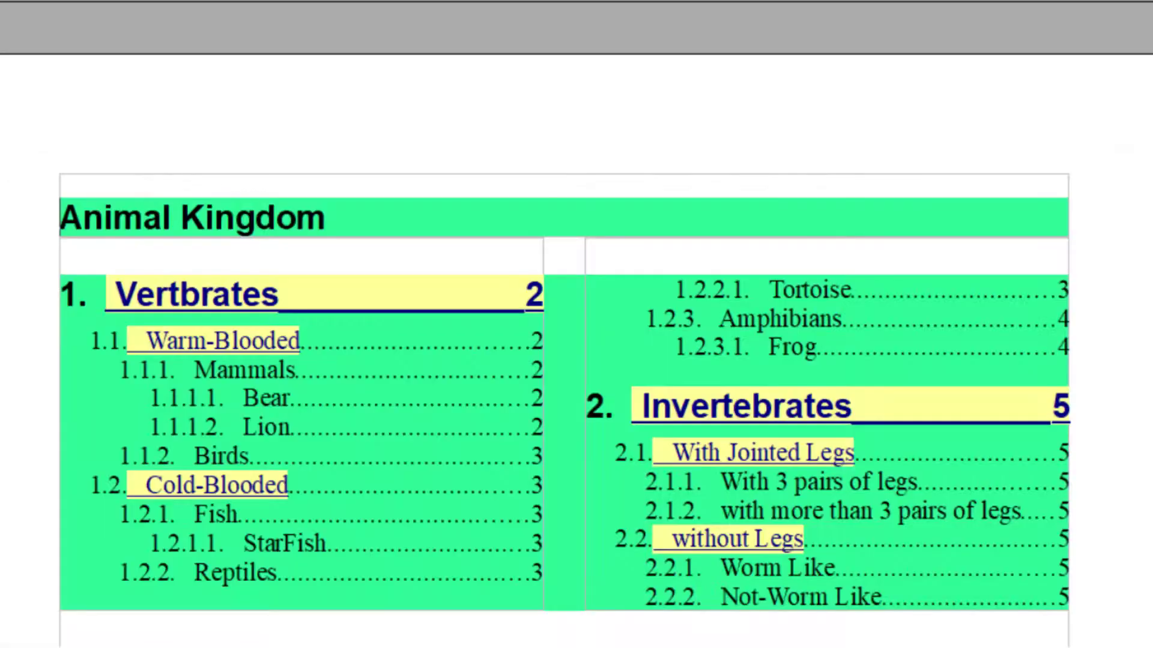
Use the channels4_profile image as a graphic background for the table of contents
{"action": "right_click", "coordinate": [616, 498]}
{"action": "key", "text": "Return"}
{"action": "key", "text": "alt+Down"}
{"action": "key", "text": "Down"}
{"action": "key", "text": "Return"}
{"action": "key", "text": "Tab"}
{"action": "key", "text": "Return"}
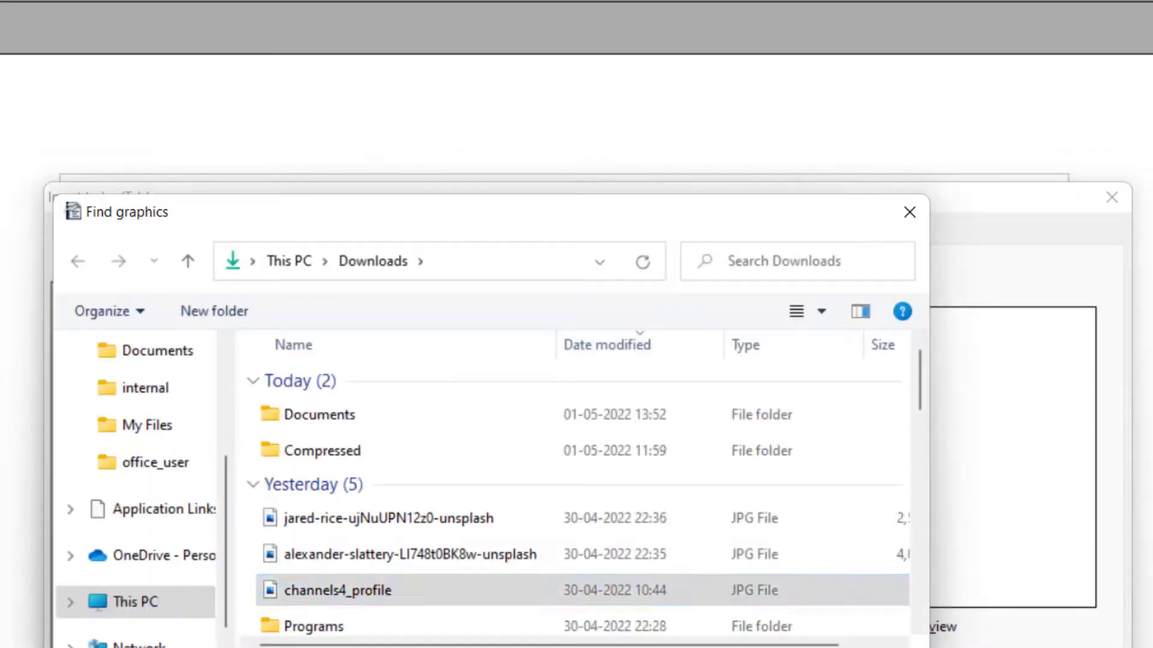
{"action": "key", "text": "Return"}
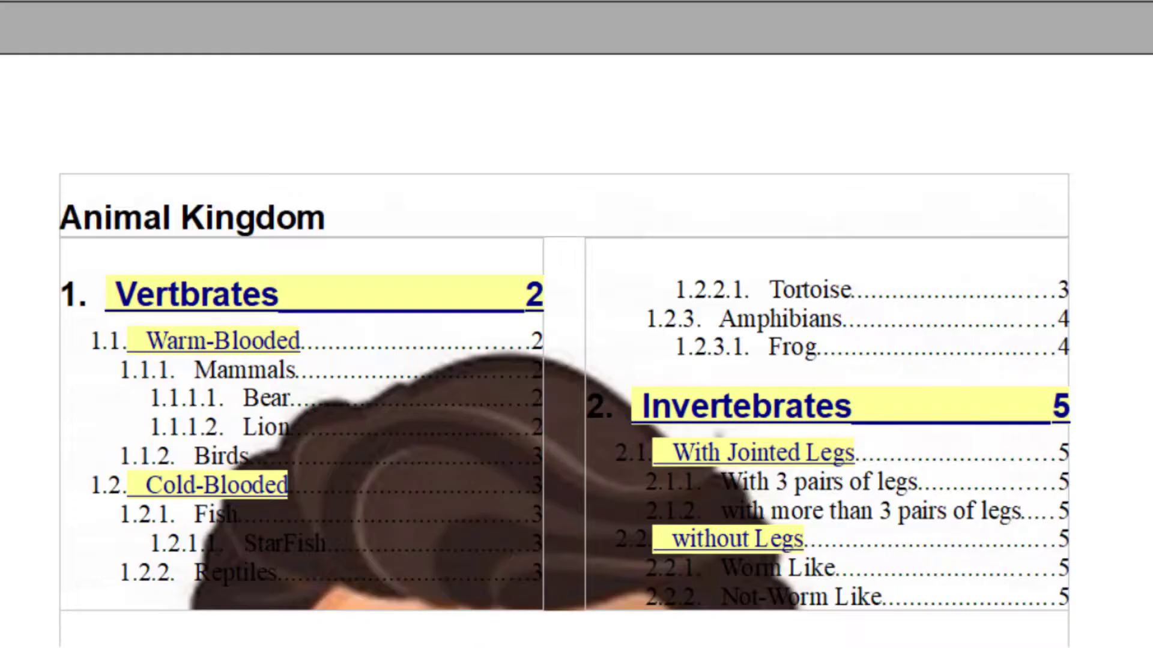
Set the background graphic's type to Area so it stretches across the table of contents
{"action": "right_click", "coordinate": [455, 465]}
{"action": "left_click", "coordinate": [541, 615]}
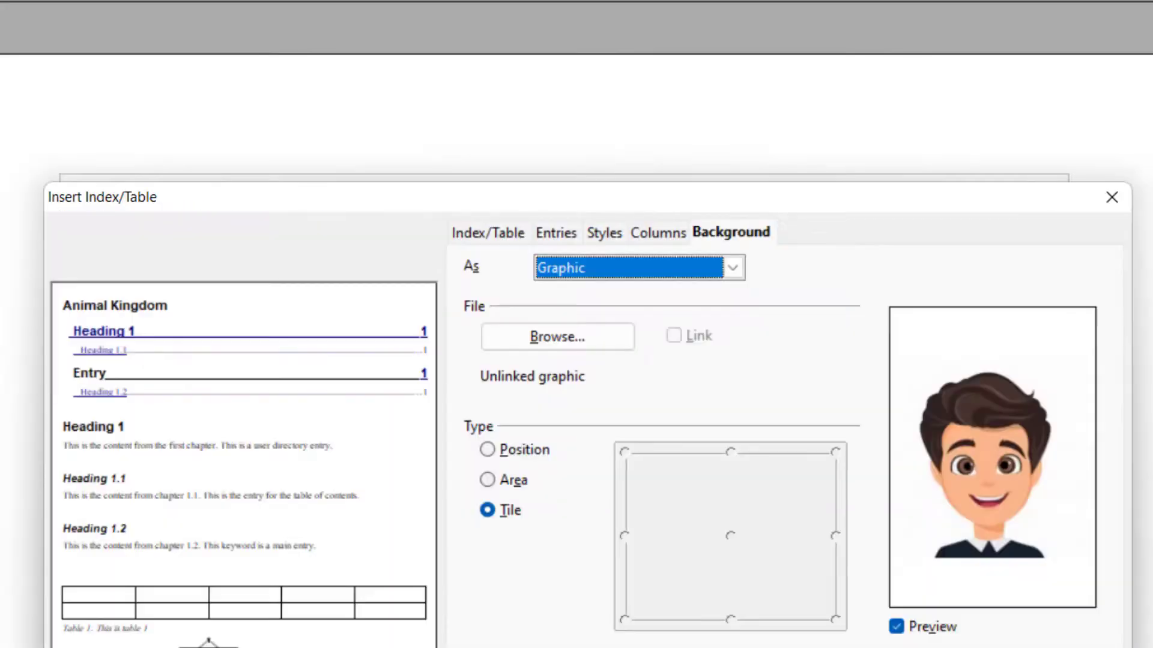
{"action": "left_click", "coordinate": [487, 479]}
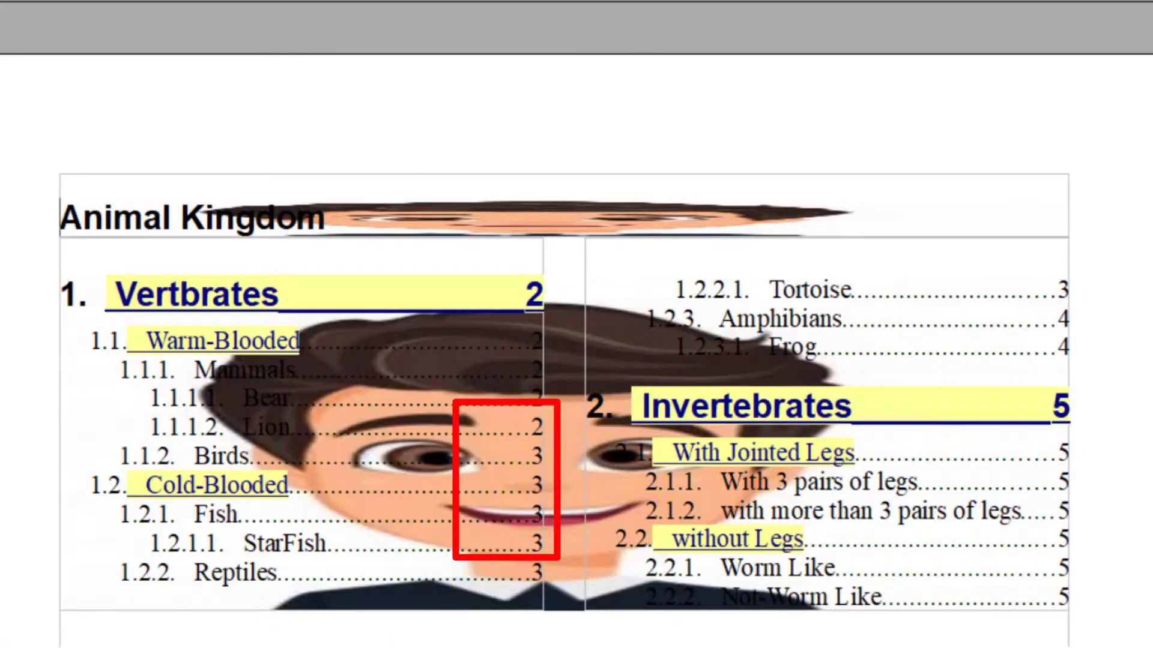
Set the background graphic's type to Position and anchor it at the top centre of the table of contents
{"action": "right_click", "coordinate": [578, 448]}
{"action": "left_click", "coordinate": [650, 598]}
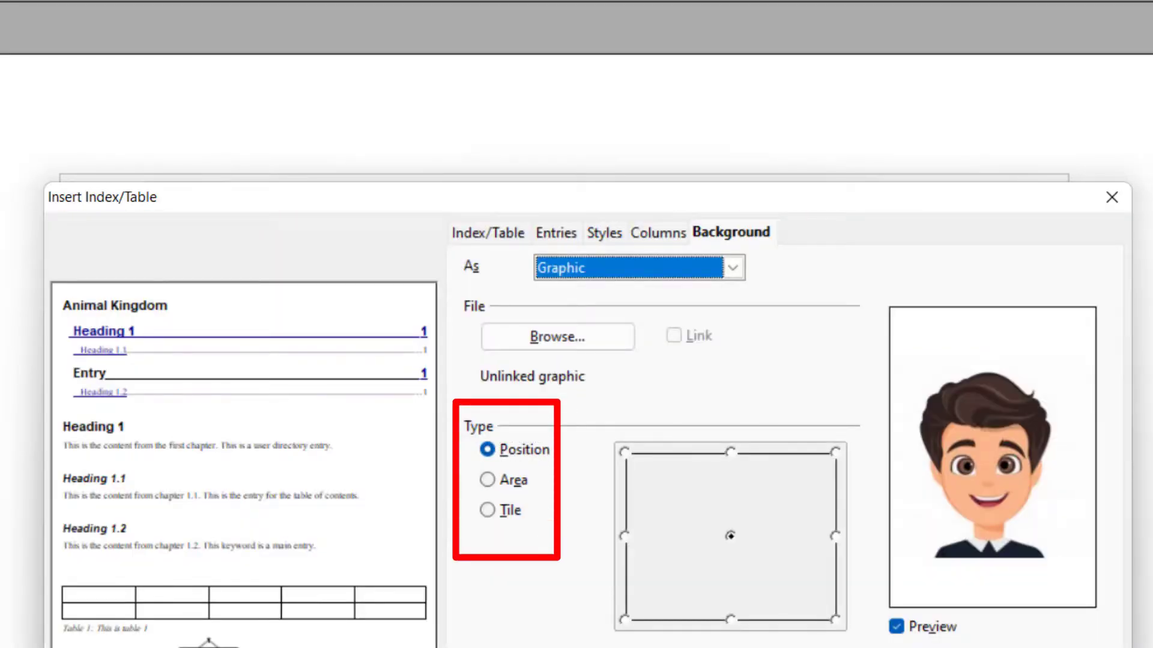
{"action": "left_click", "coordinate": [731, 452]}
{"action": "key", "text": "Return"}
Anchor the background graphic at the centre, and remove it by switching the table of contents' background back to Color
{"action": "right_click", "coordinate": [588, 409]}
{"action": "key", "text": "Return"}
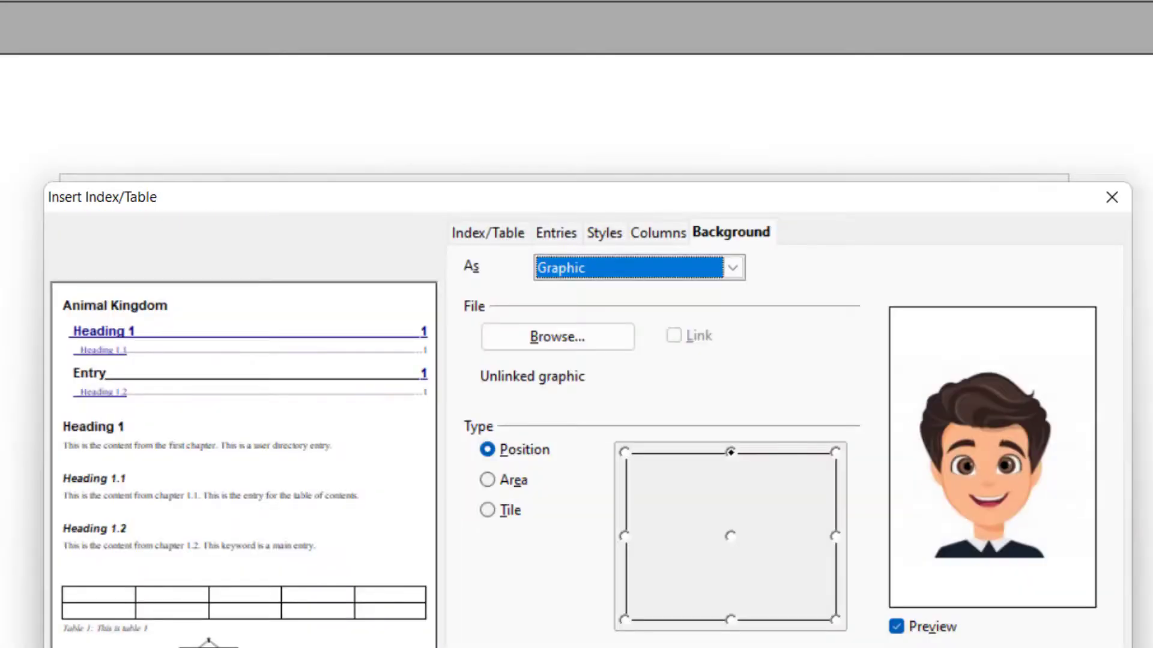
{"action": "left_click", "coordinate": [731, 536]}
{"action": "key", "text": "Up"}
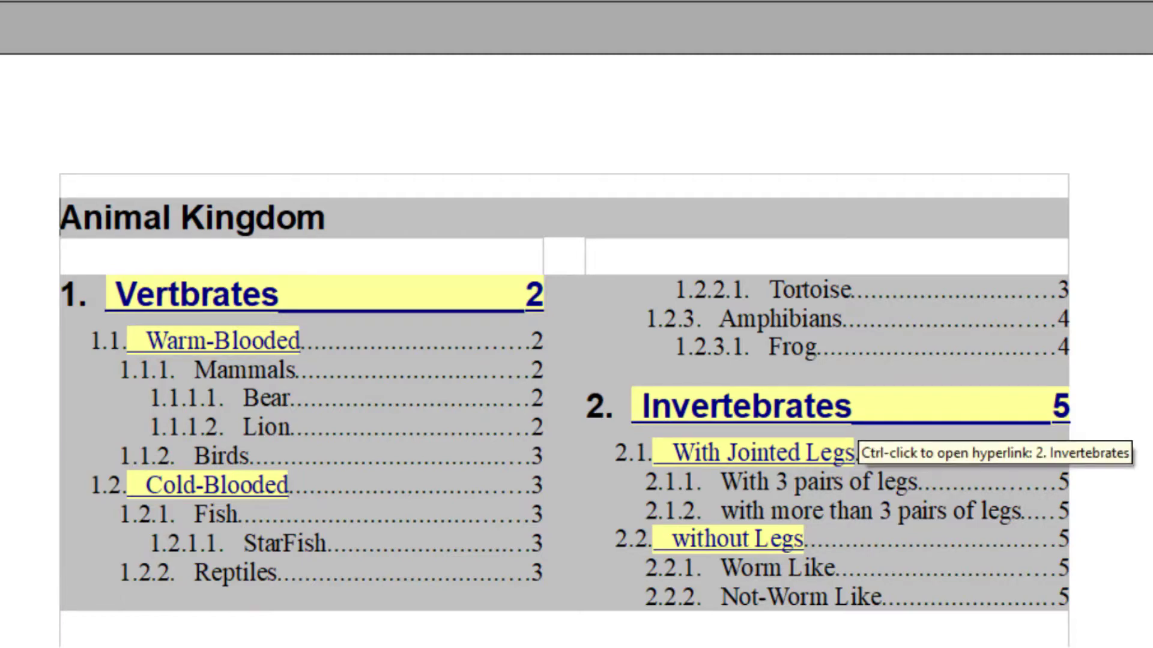
Update the table of contents and go to the Vertbrates chapter in the document
{"action": "right_click", "coordinate": [447, 366]}
{"action": "key", "text": "Down"}
{"action": "key", "text": "Down"}
{"action": "key", "text": "Down"}
{"action": "key", "text": "Down"}
{"action": "key", "text": "Down"}
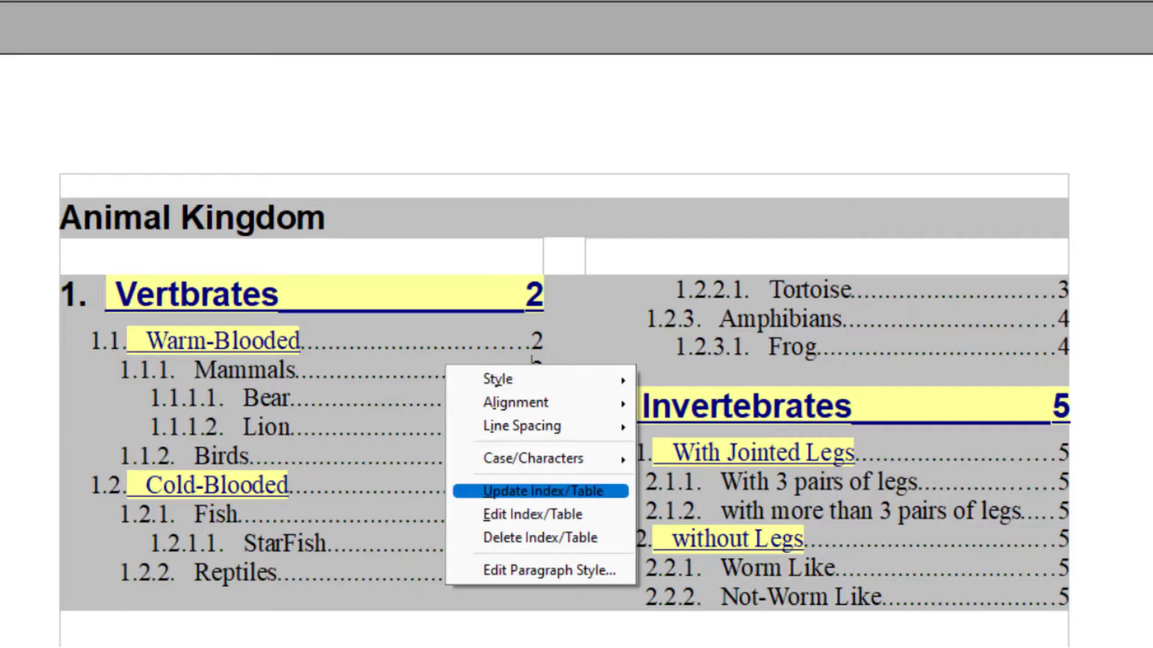
{"action": "key", "text": "Return"}
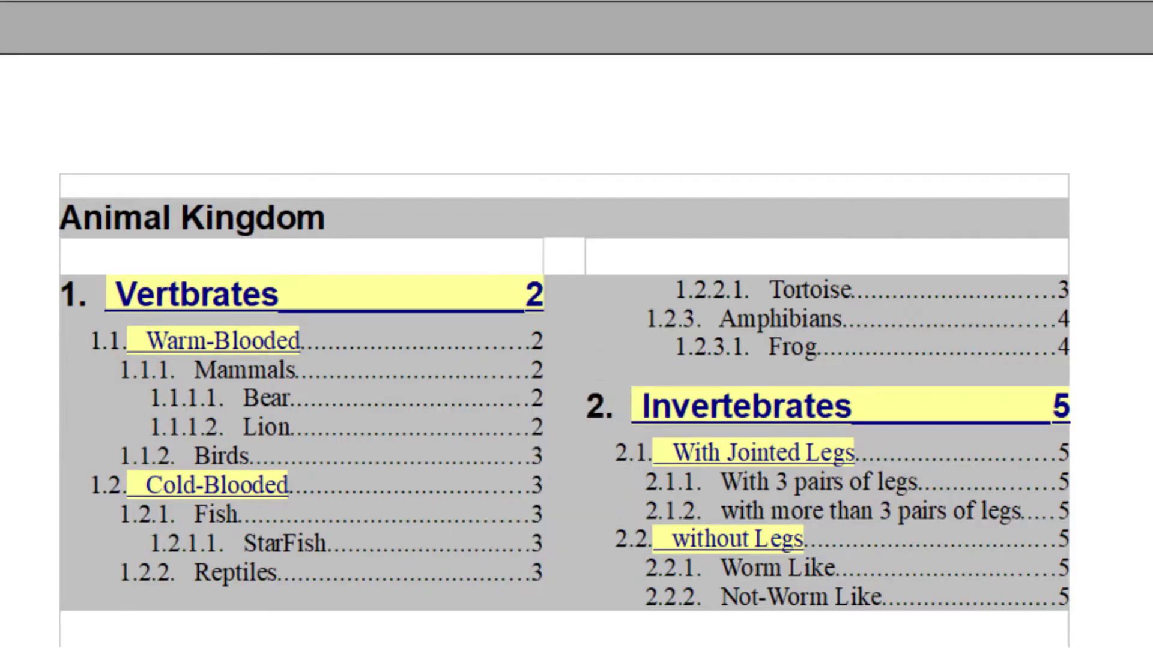
{"action": "scroll", "coordinate": [576, 324], "scroll_direction": "down", "scroll_amount": 10}
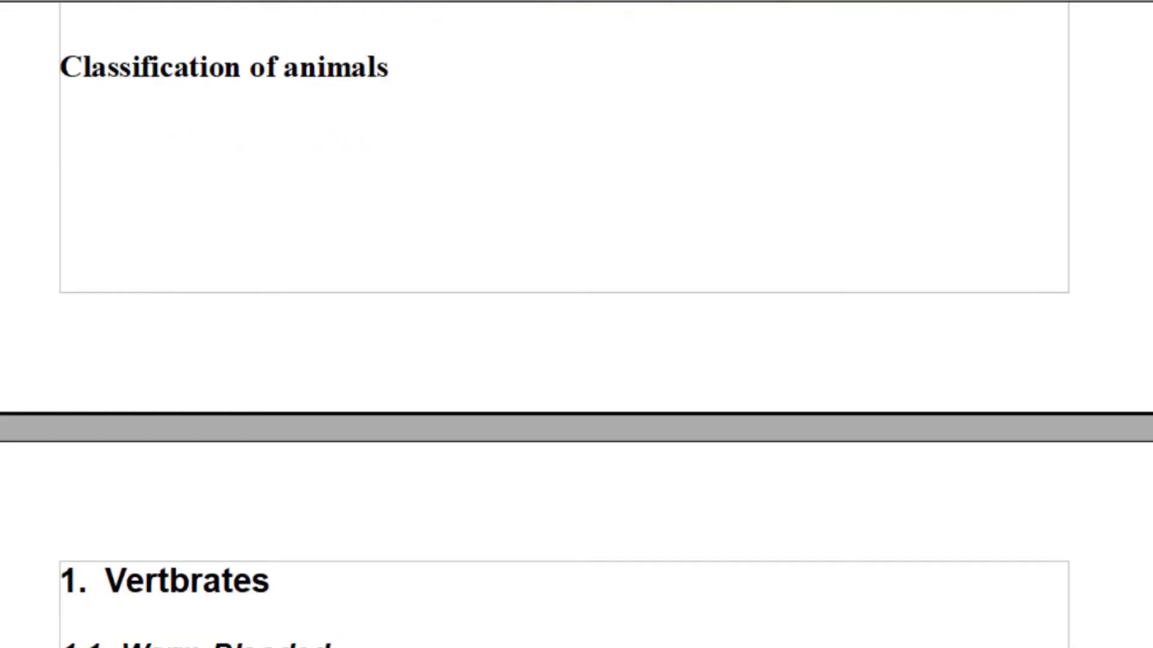
{"action": "scroll", "coordinate": [577, 325], "scroll_direction": "down", "scroll_amount": 5}
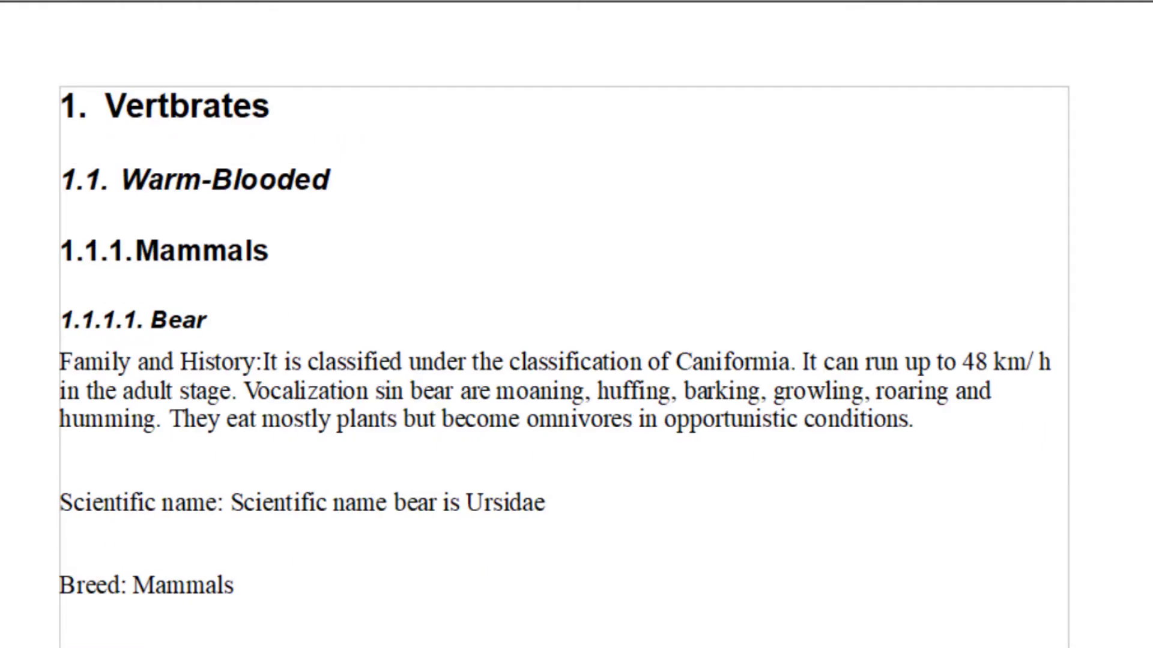
Add "Dog" as a new fourth-level heading under Mammals, after the Country Of Origin: Africa line and before Birds
{"action": "scroll", "coordinate": [577, 324], "scroll_direction": "down", "scroll_amount": 20}
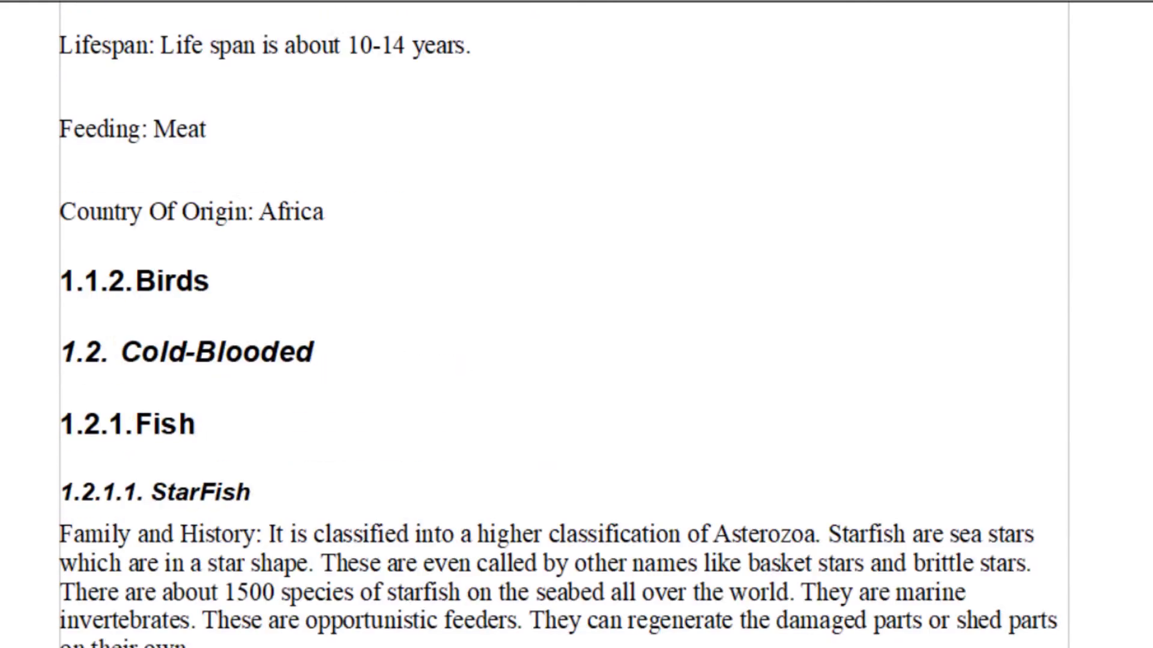
{"action": "scroll", "coordinate": [577, 324], "scroll_direction": "up", "scroll_amount": 3}
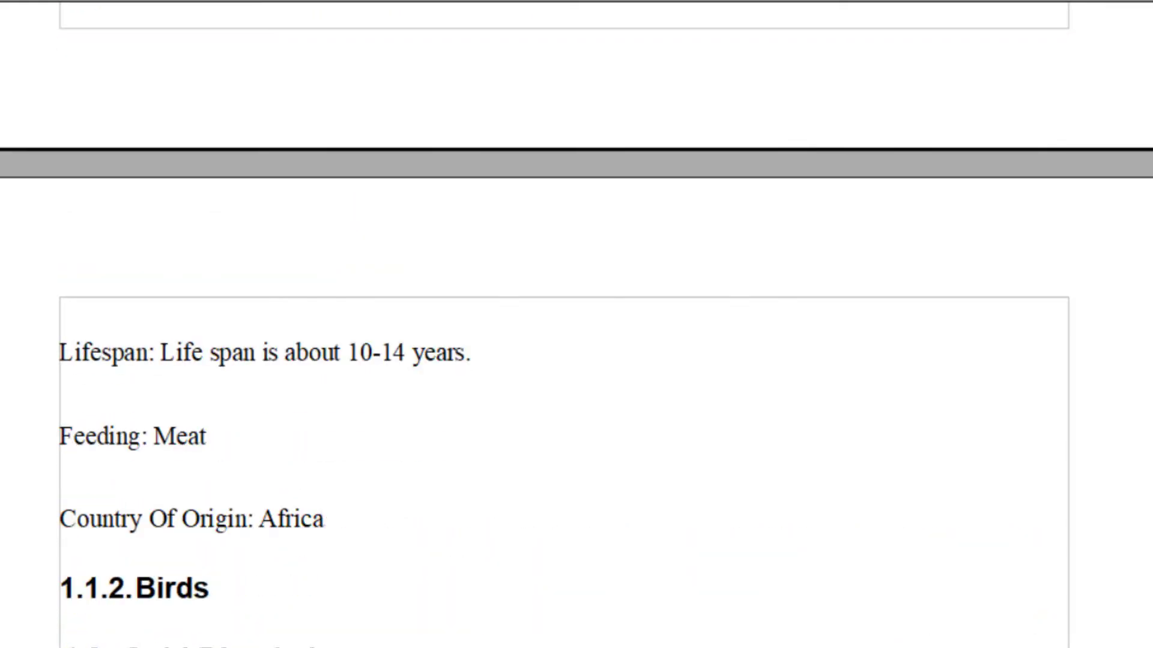
{"action": "key", "text": "Return"}
{"action": "type", "text": "Dog"}
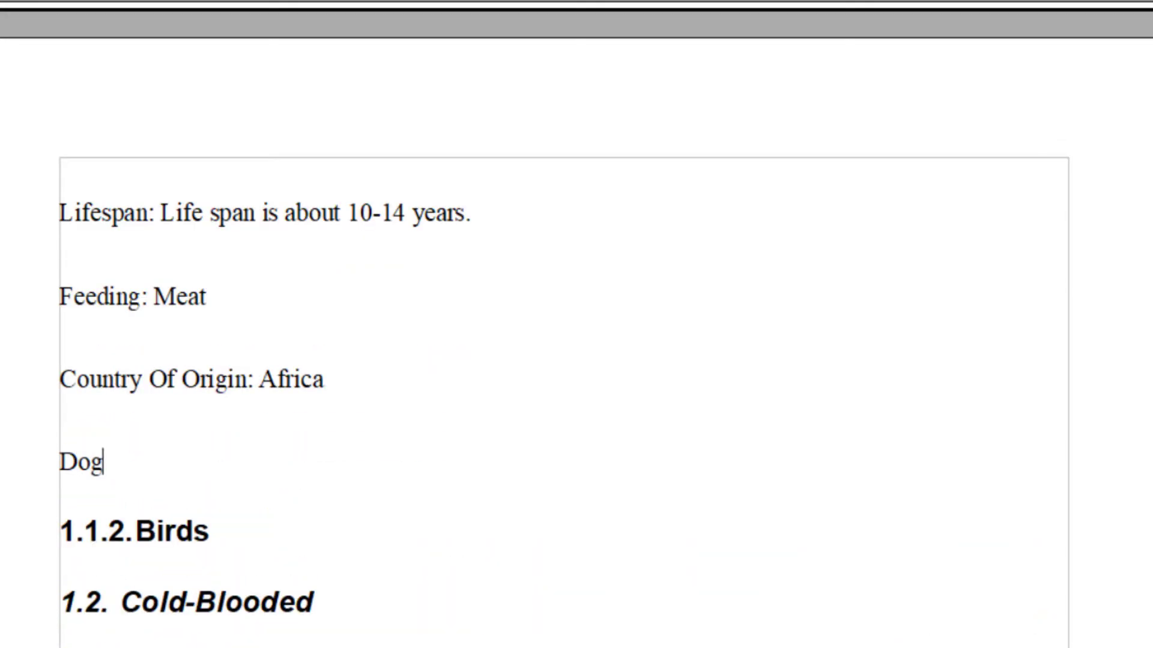
{"action": "key", "text": "shift+Home"}
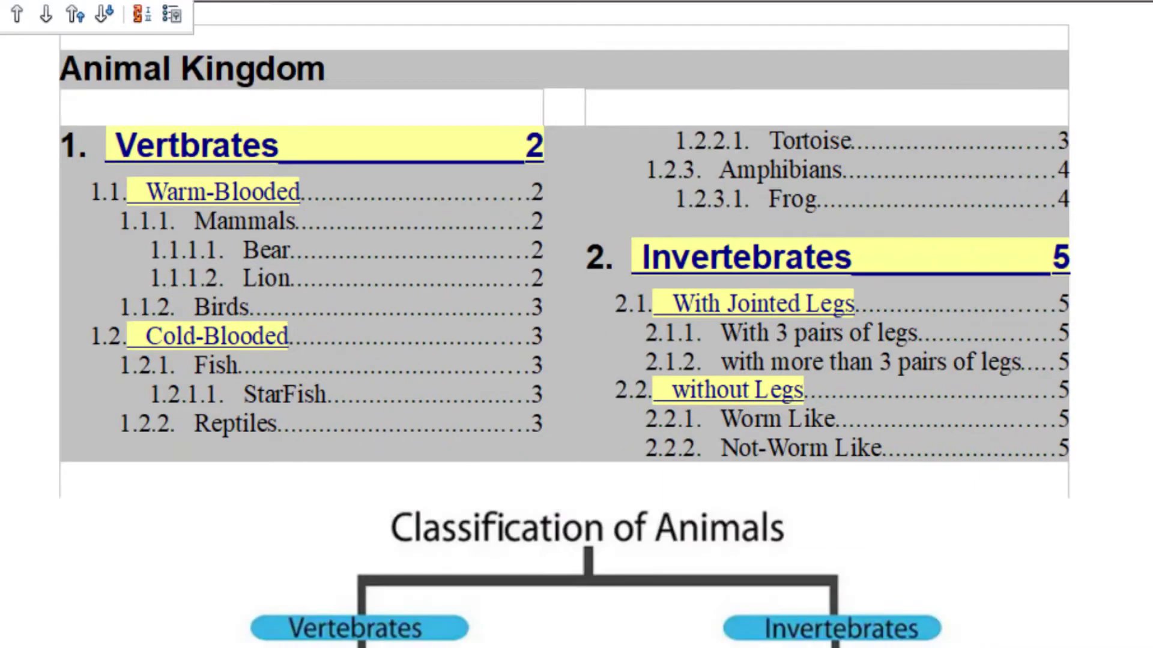
Update the Animal Kingdom table of contents to include the new Dog heading
{"action": "right_click", "coordinate": [440, 240]}
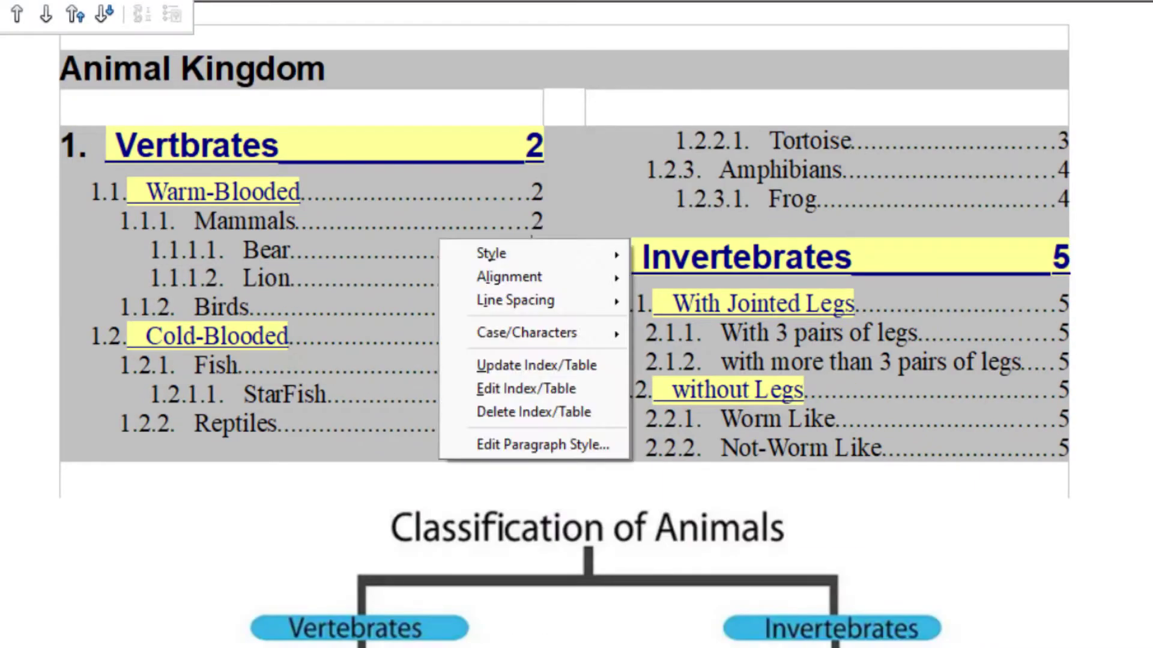
{"action": "left_click", "coordinate": [536, 365]}
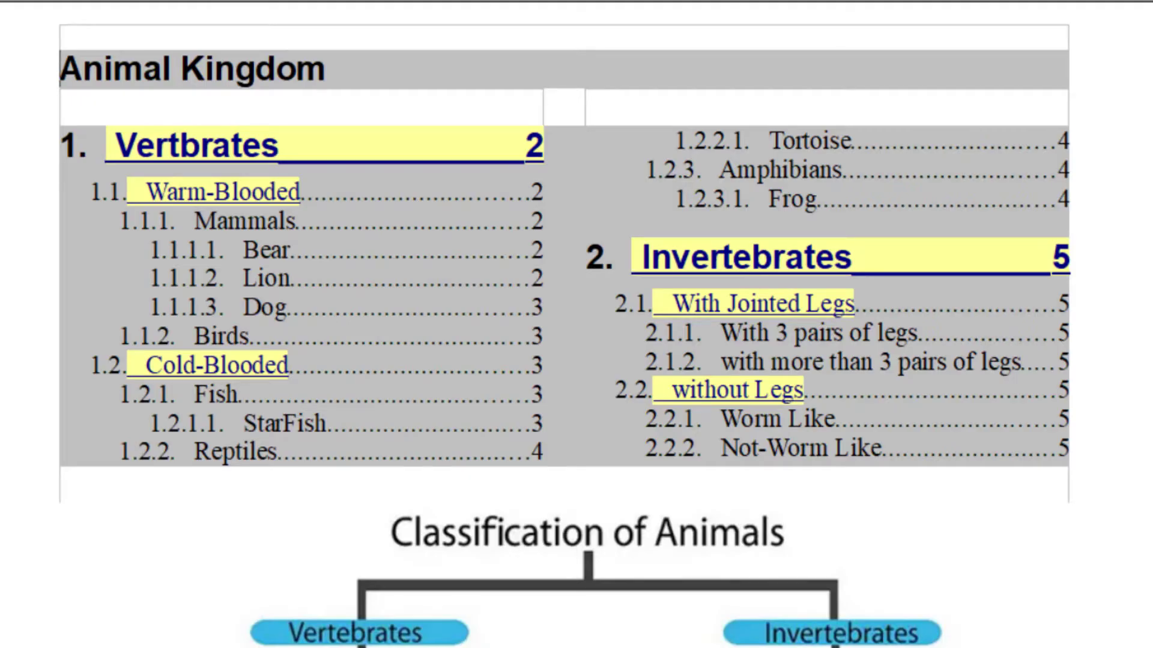
Bring up the available index commands for the Animal Kingdom table of contents
{"action": "right_click", "coordinate": [400, 243]}
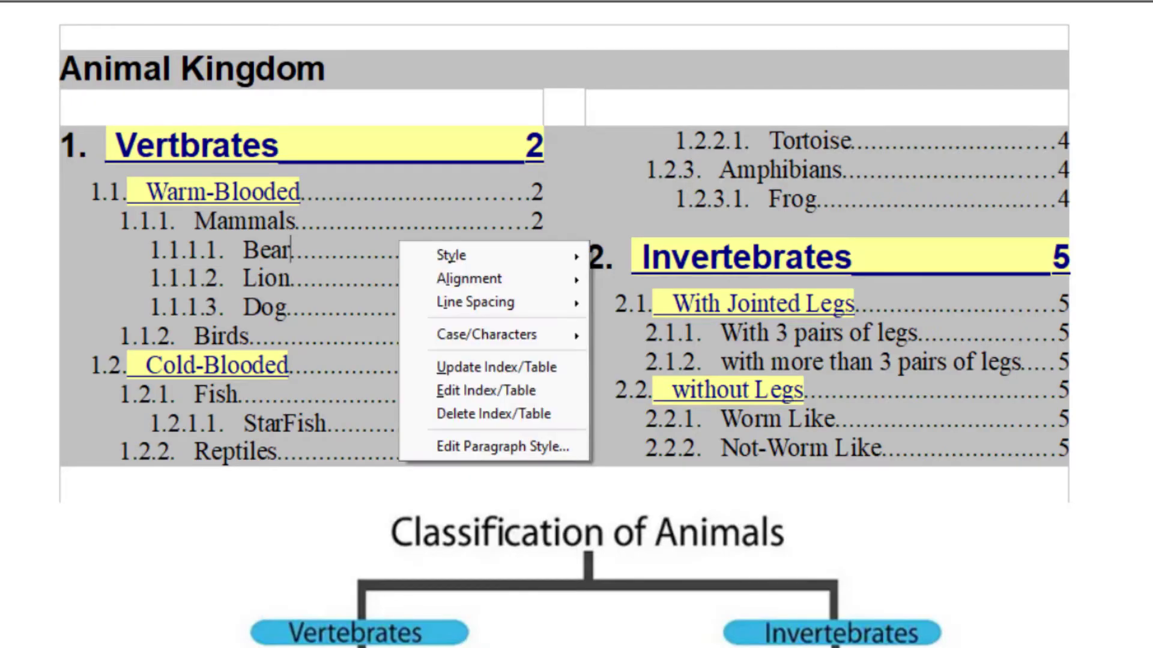